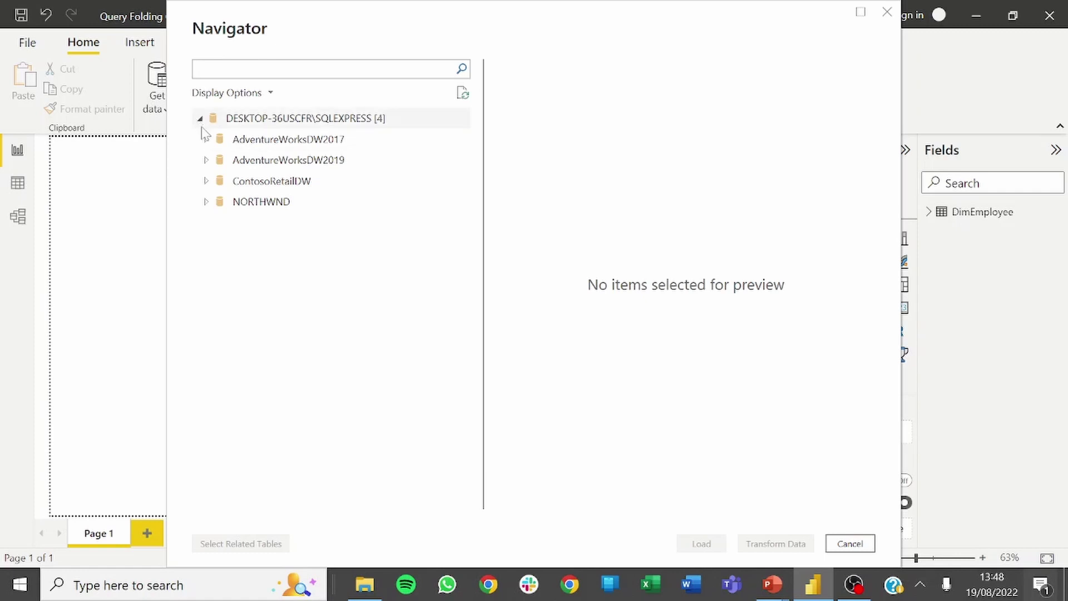
Step: Bring the DimGeography and DimReseller tables from AdventureWorksDW2017 into Power Query for transformation, using the Import connection mode
{"action": "left_click", "coordinate": [207, 143]}
{"action": "left_click", "coordinate": [207, 141]}
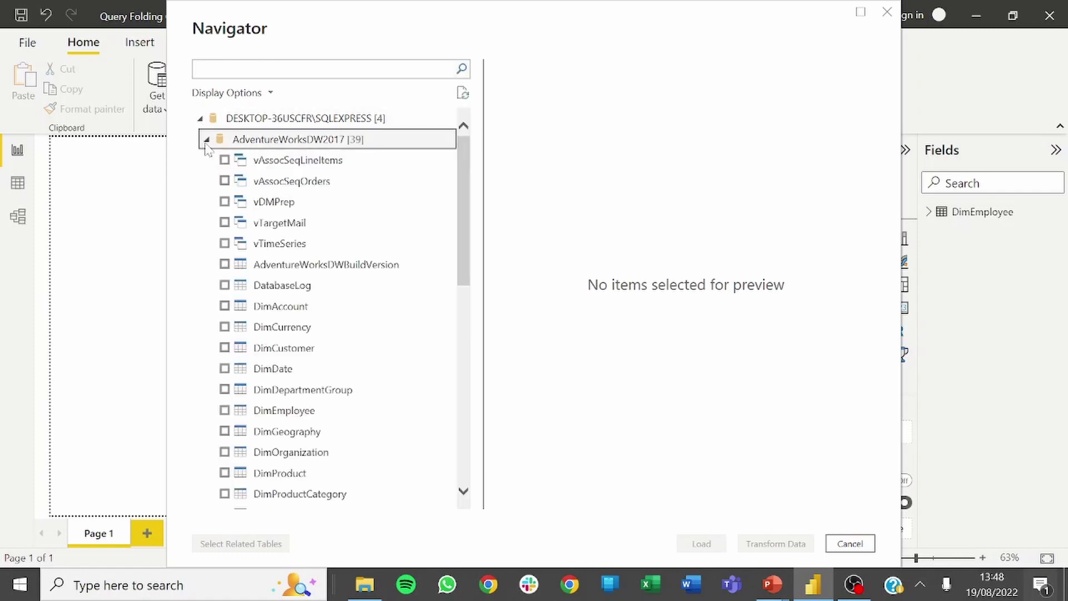
{"action": "scroll", "coordinate": [281, 379], "scroll_direction": "down", "scroll_amount": 2}
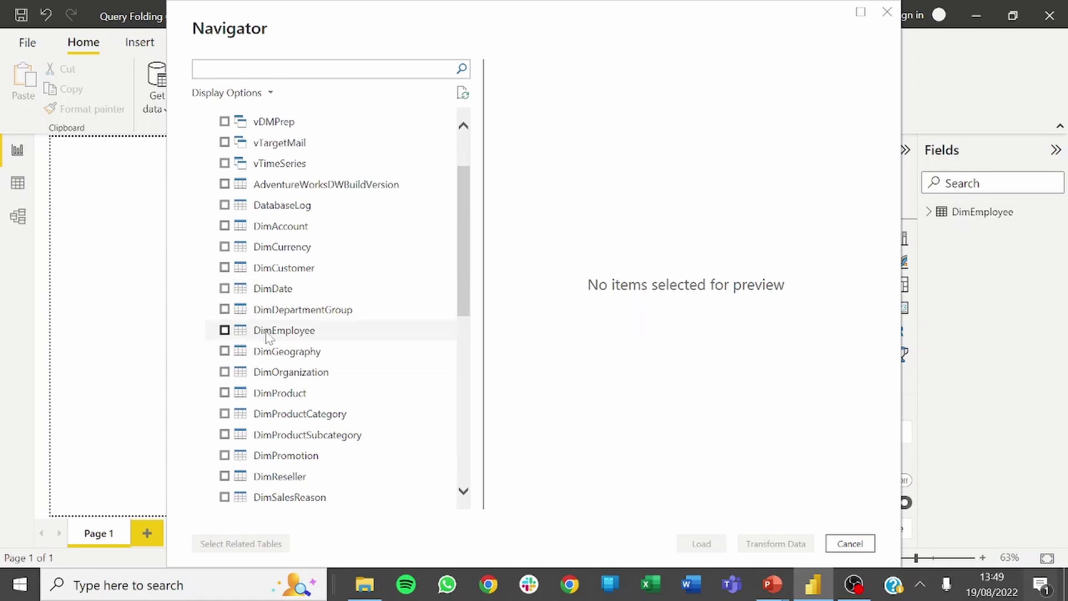
{"action": "left_click", "coordinate": [225, 351]}
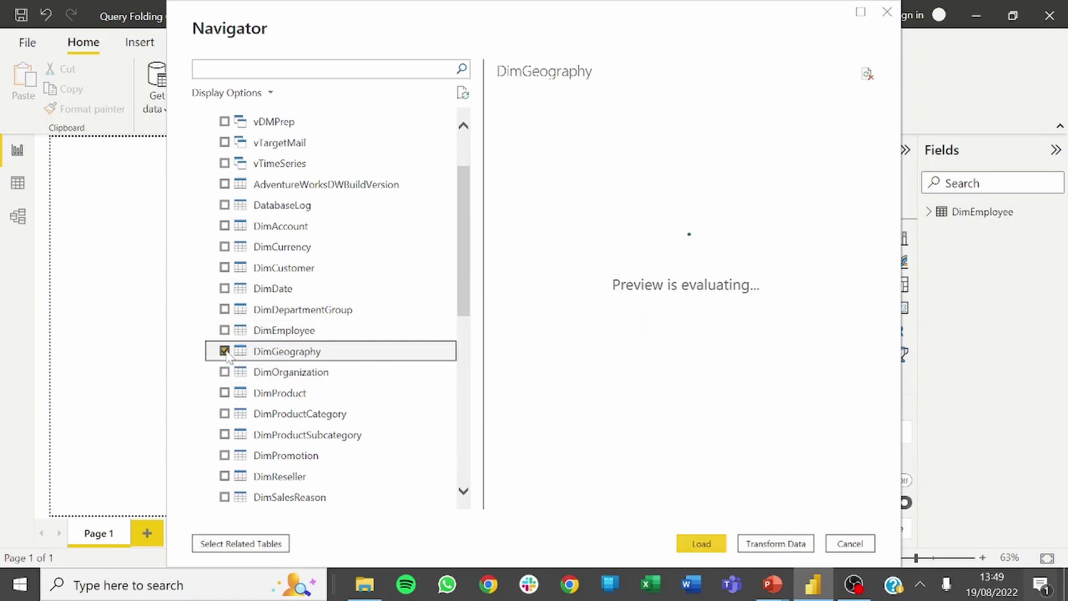
{"action": "scroll", "coordinate": [296, 399], "scroll_direction": "down", "scroll_amount": 3}
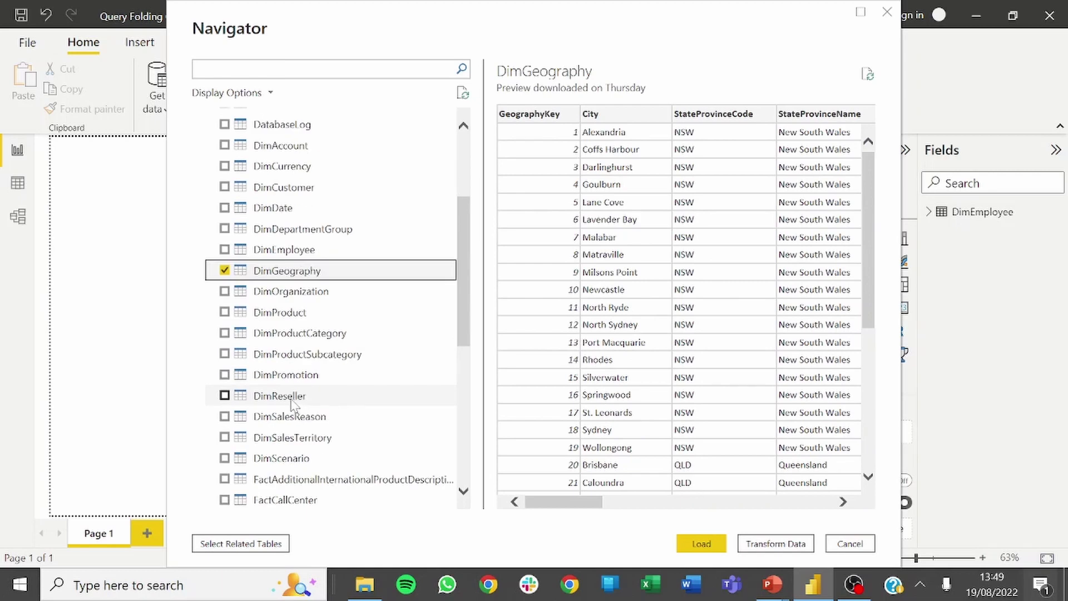
{"action": "left_click", "coordinate": [224, 395]}
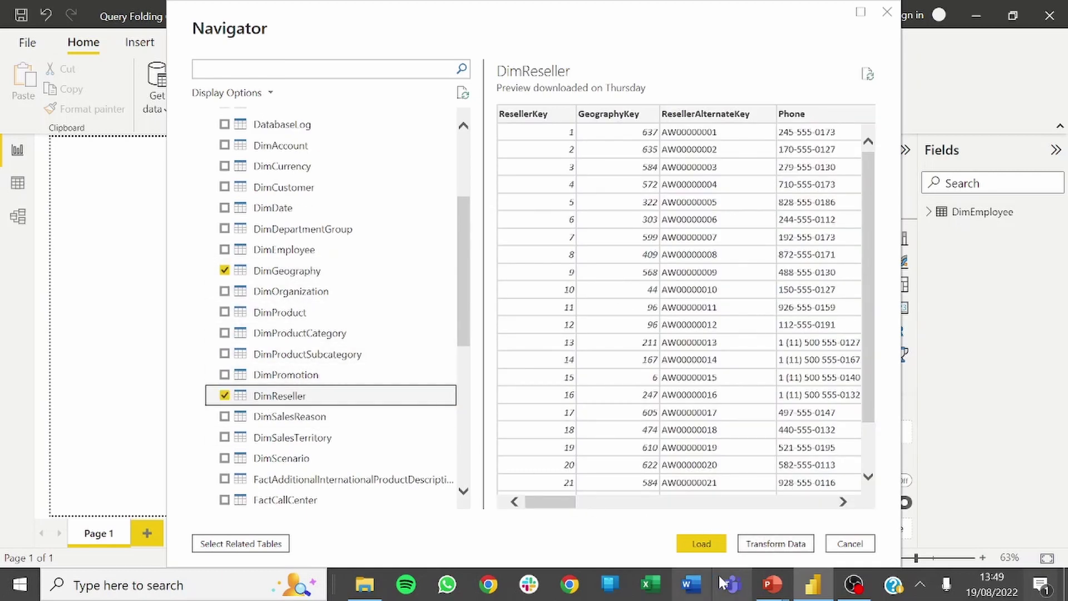
{"action": "left_click", "coordinate": [760, 544]}
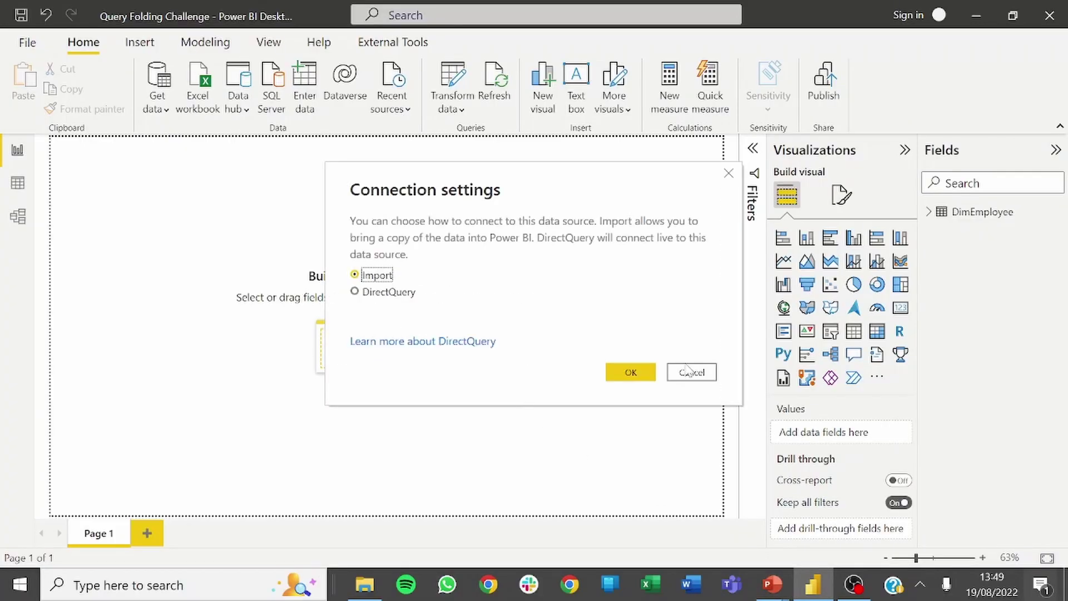
{"action": "left_click", "coordinate": [634, 373]}
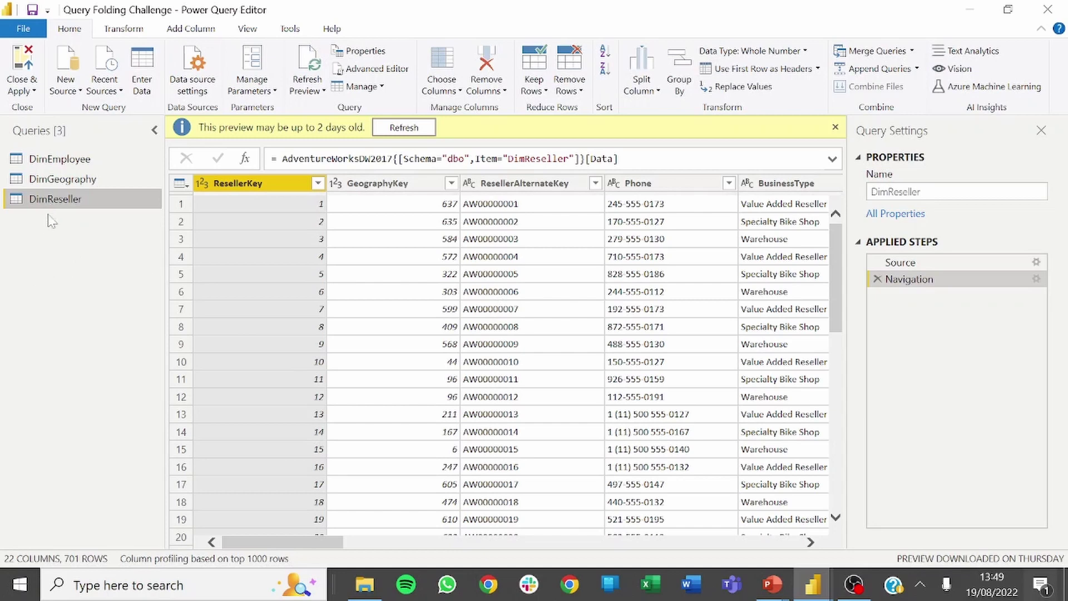
Step: Examine the columns of the DimGeography query, from EnglishCountryRegionName through to the related-table columns at the end
{"action": "left_click", "coordinate": [62, 178]}
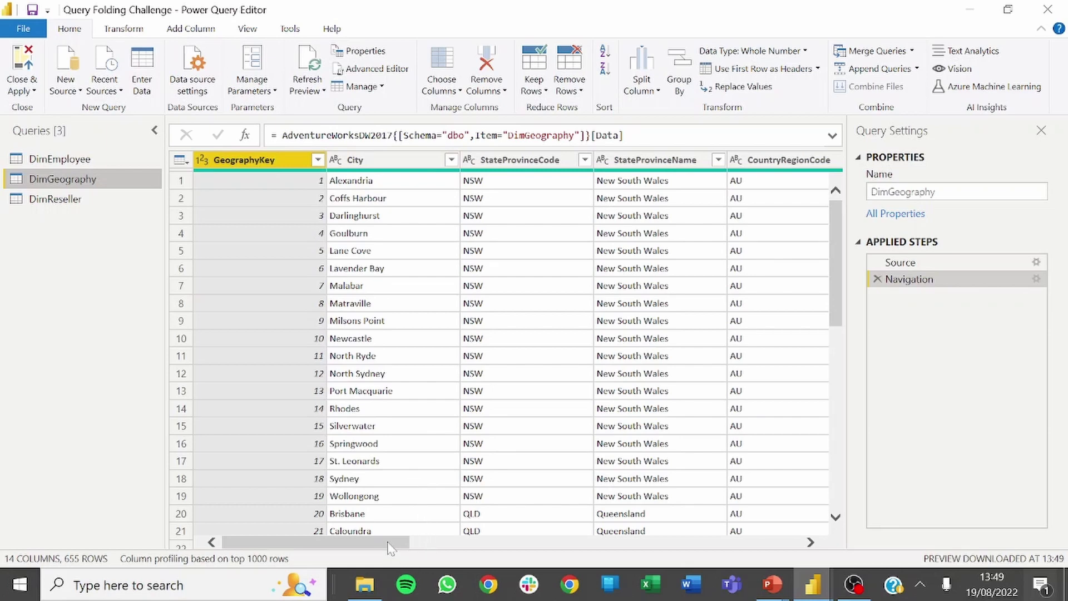
{"action": "left_click_drag", "start_coordinate": [389, 548], "coordinate": [530, 553]}
{"action": "left_click", "coordinate": [496, 160]}
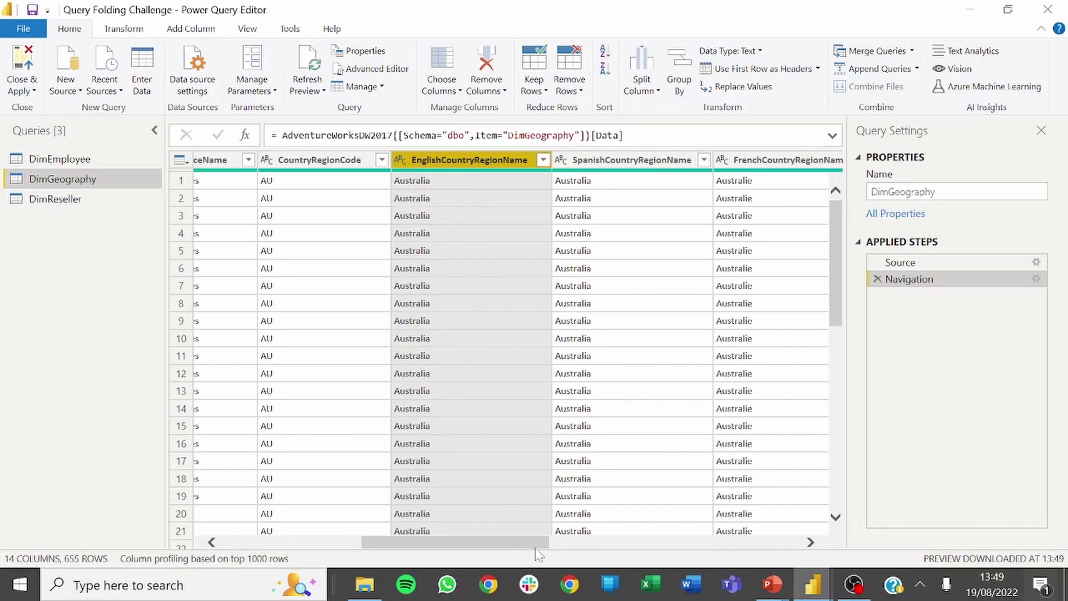
{"action": "left_click_drag", "start_coordinate": [537, 545], "coordinate": [811, 546]}
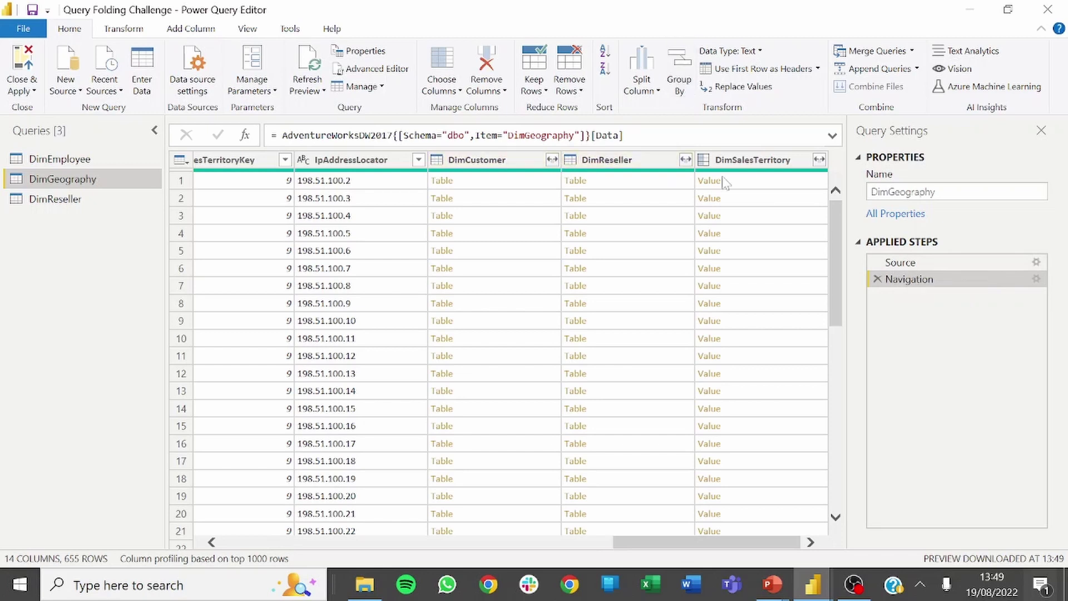
Step: Exclude relationship columns in DimGeography's Source step and check the remaining columns in its Navigation step
{"action": "left_click", "coordinate": [911, 262]}
{"action": "left_click", "coordinate": [1036, 262]}
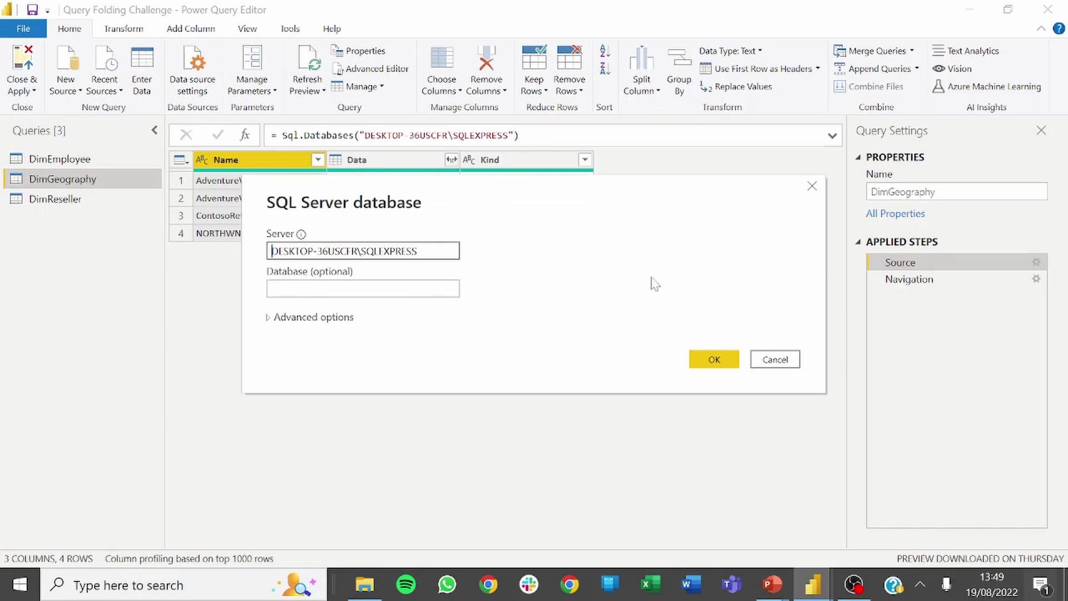
{"action": "left_click", "coordinate": [311, 315]}
{"action": "left_click", "coordinate": [270, 373]}
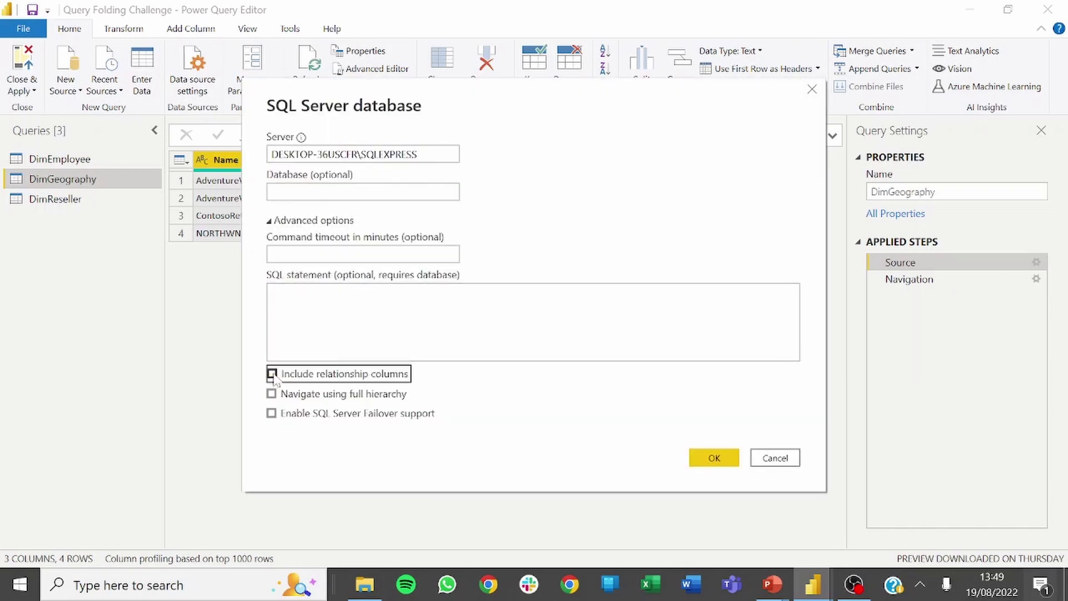
{"action": "left_click", "coordinate": [707, 458]}
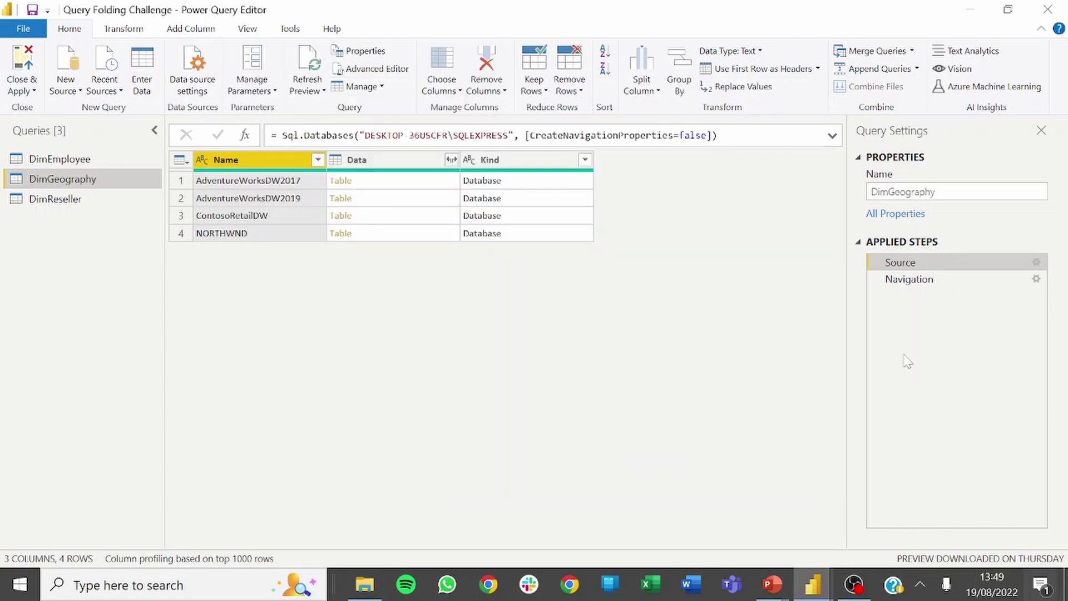
{"action": "left_click", "coordinate": [946, 281]}
{"action": "left_click_drag", "start_coordinate": [400, 542], "coordinate": [746, 542]}
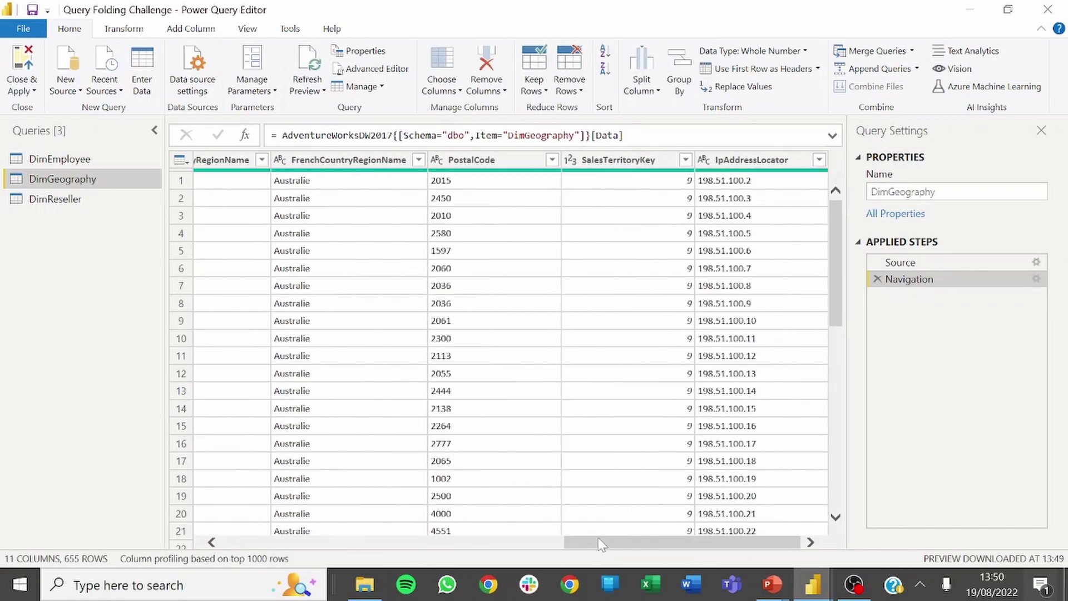
{"action": "left_click_drag", "start_coordinate": [619, 544], "coordinate": [517, 553]}
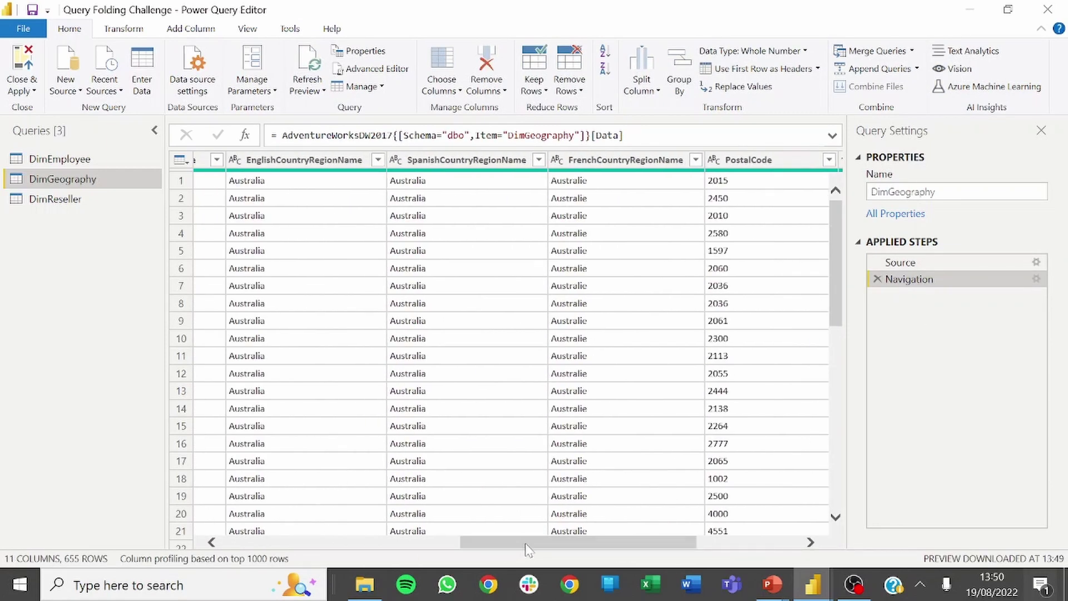
Step: Switch to the PowerPoint slide show to read the Day 2 challenge instructions, and return to Power Query Editor
{"action": "key", "text": "alt+Tab"}
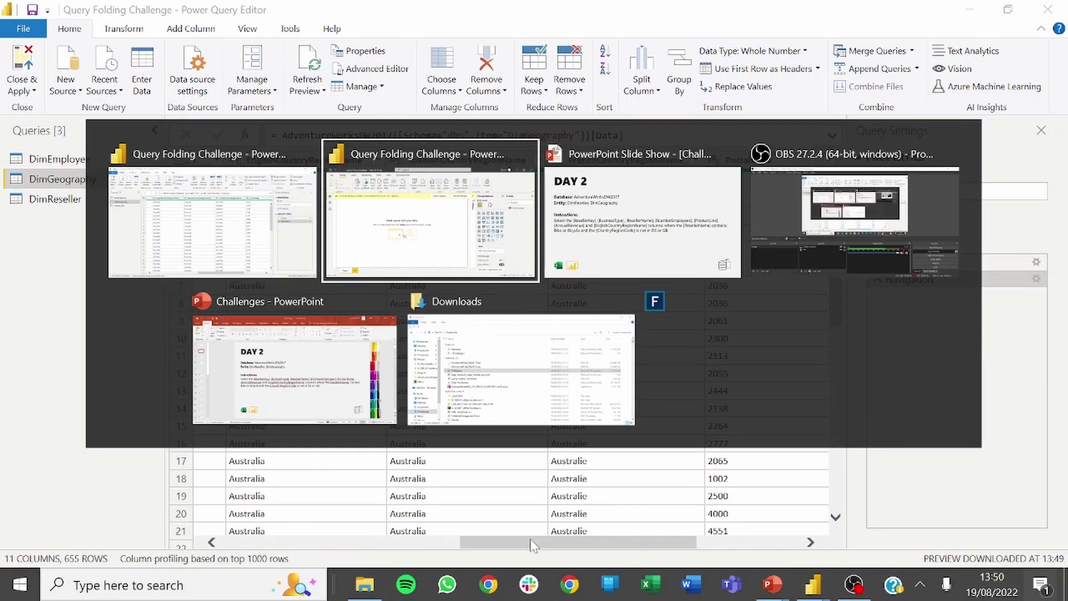
{"action": "key", "text": "alt+Tab"}
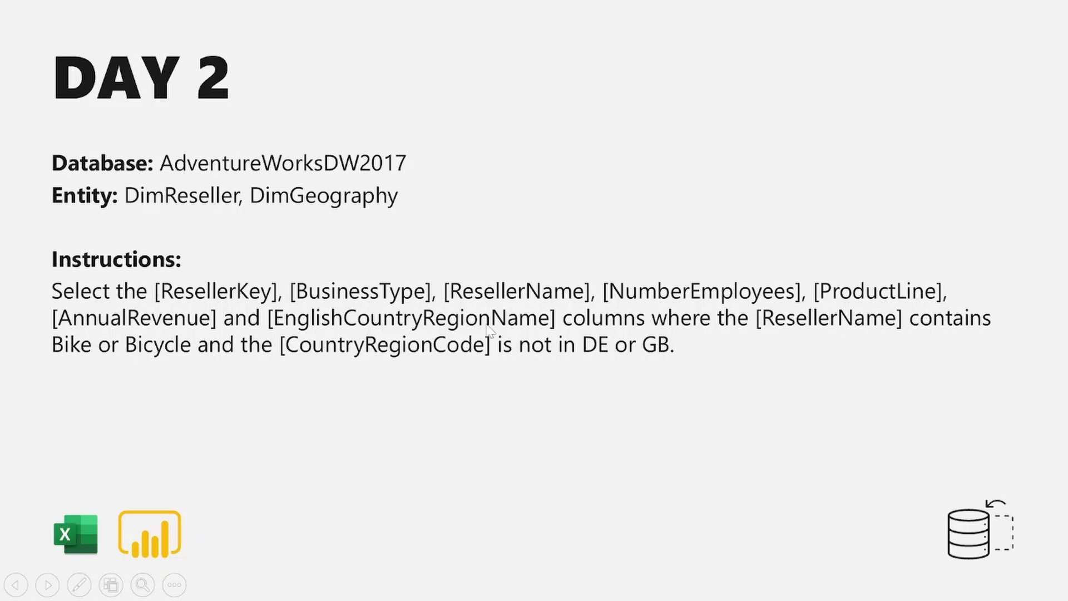
{"action": "key", "text": "alt+Tab"}
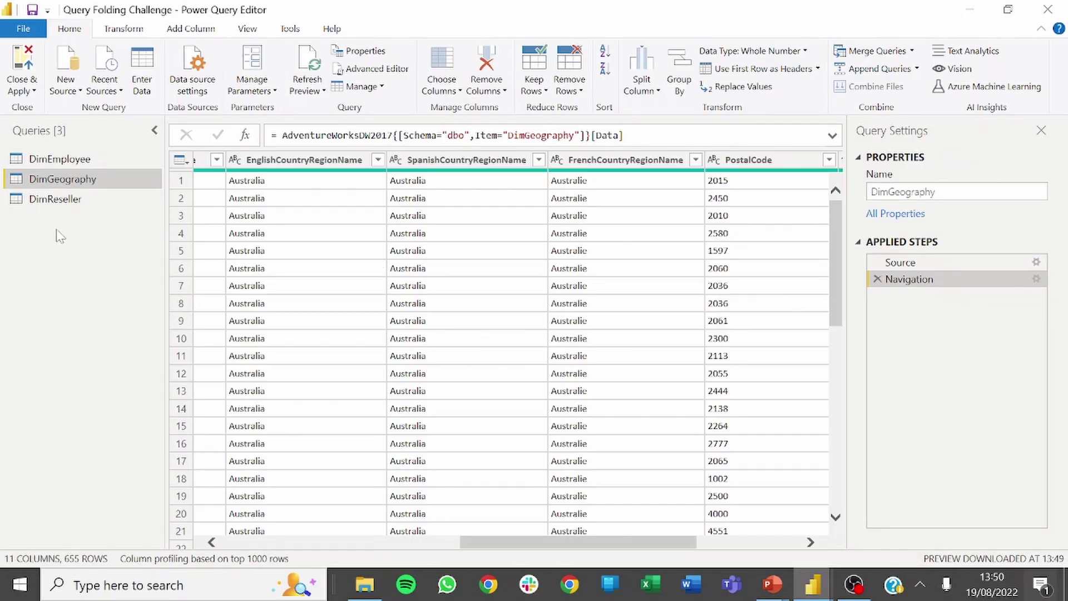
Step: Compare the DimReseller and DimGeography queries for a shared key, and examine DimReseller's columns through to its related-table columns
{"action": "left_click", "coordinate": [56, 199]}
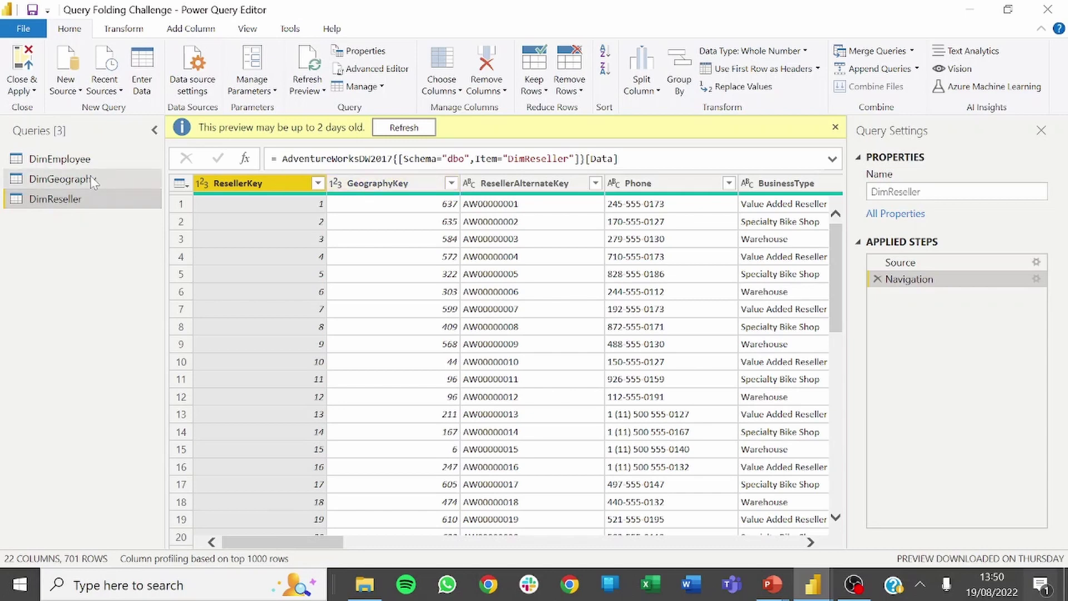
{"action": "left_click", "coordinate": [58, 179]}
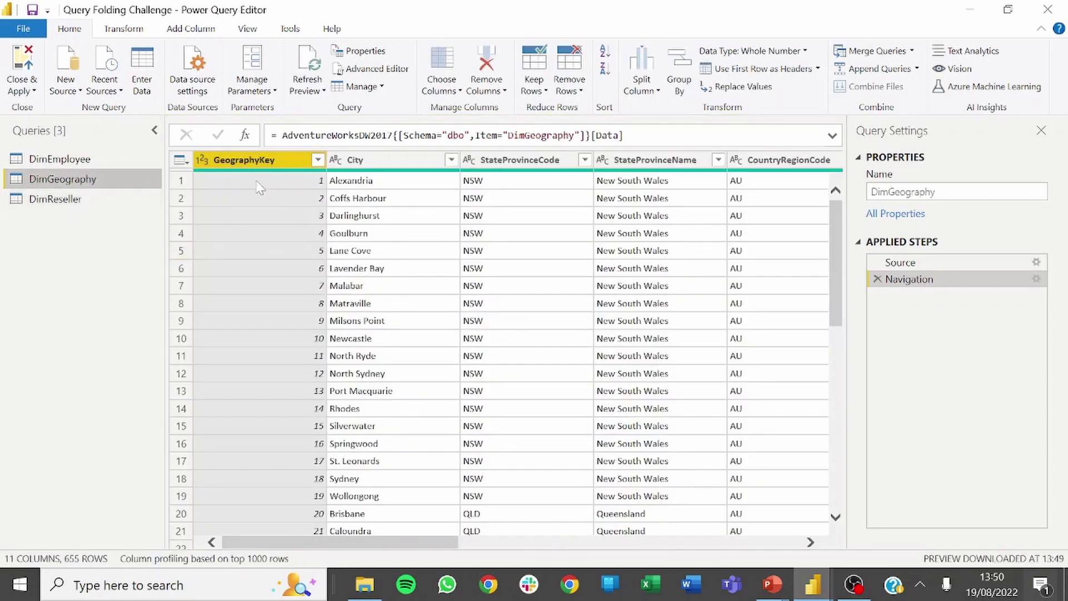
{"action": "left_click", "coordinate": [83, 206]}
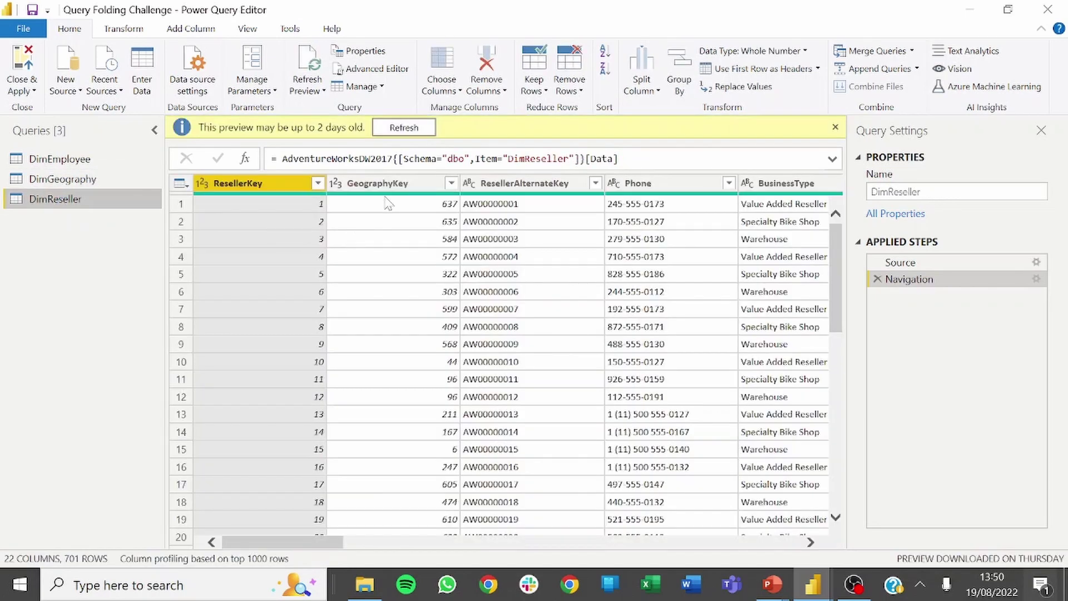
{"action": "left_click_drag", "start_coordinate": [303, 546], "coordinate": [347, 545]}
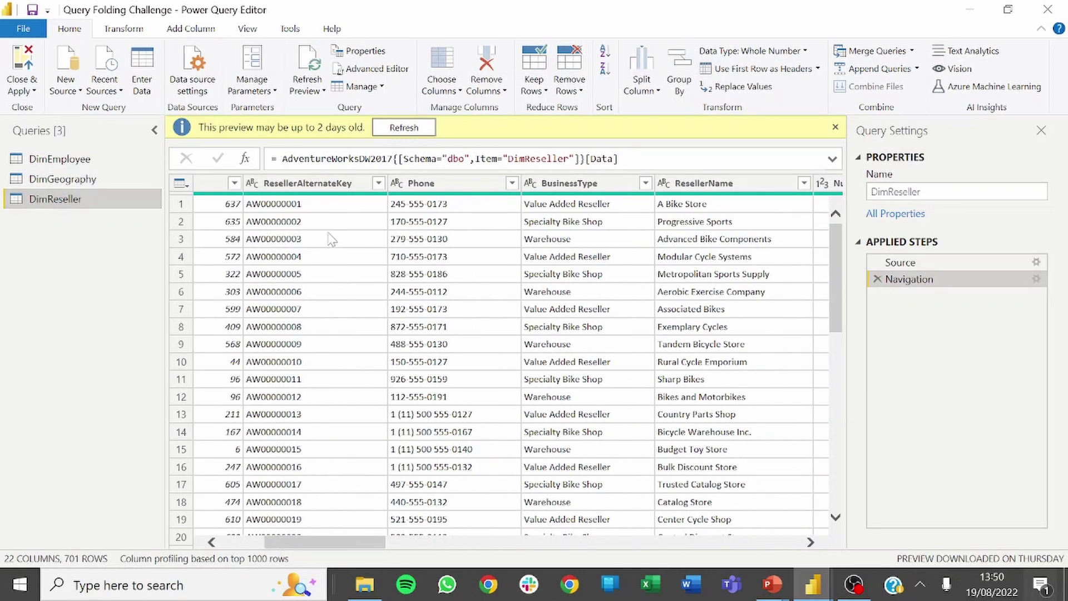
{"action": "left_click", "coordinate": [337, 189]}
{"action": "left_click", "coordinate": [420, 187]}
{"action": "left_click", "coordinate": [552, 187]}
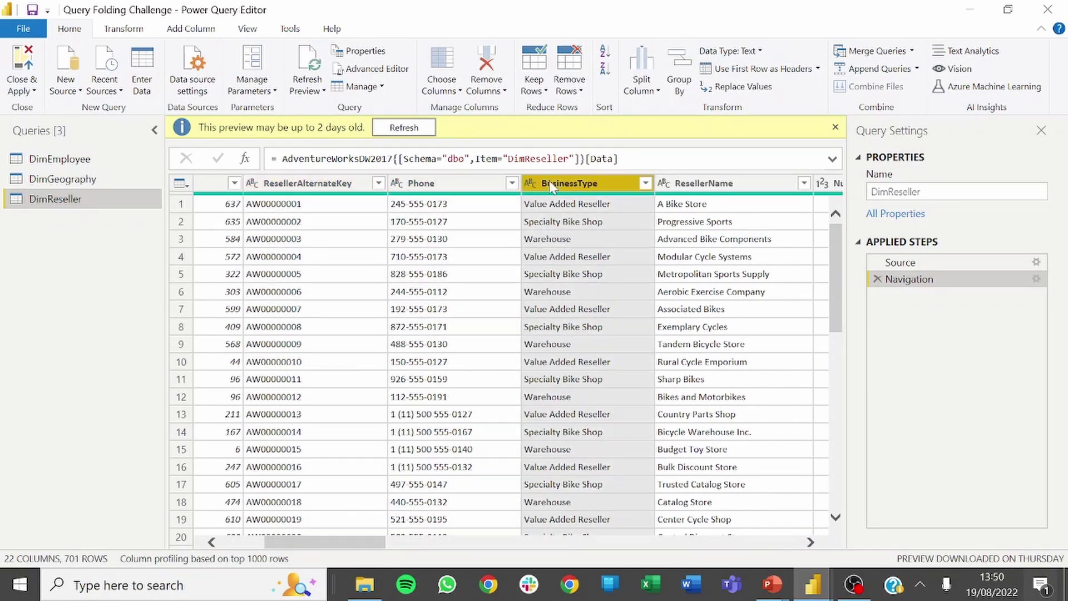
{"action": "left_click_drag", "start_coordinate": [354, 543], "coordinate": [774, 542]}
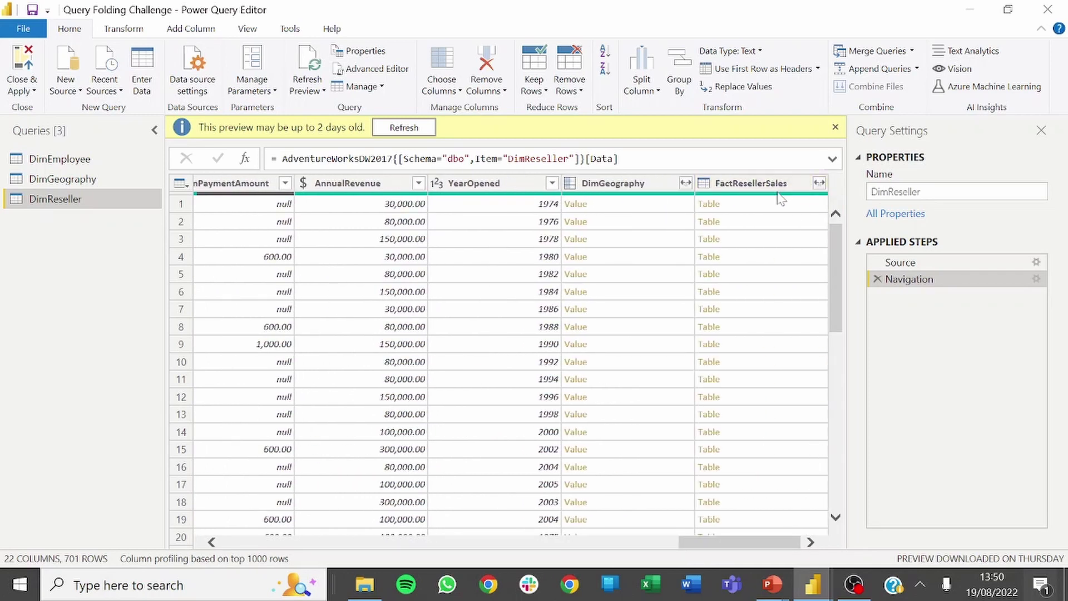
Step: Exclude relationship columns in DimReseller's Source step and return to its Navigation step
{"action": "left_click", "coordinate": [1035, 279]}
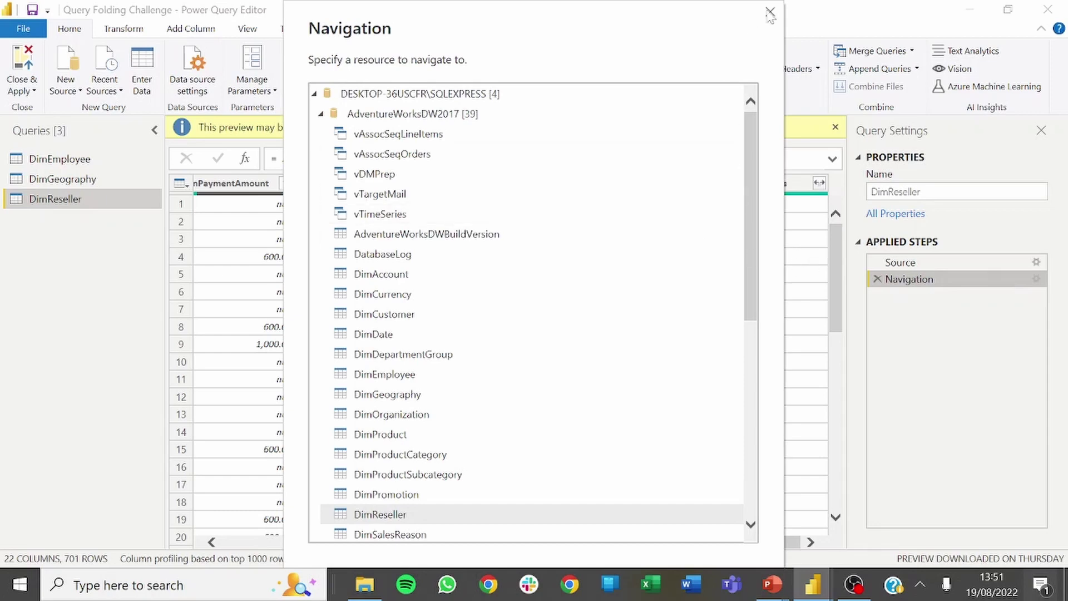
{"action": "left_click", "coordinate": [770, 14]}
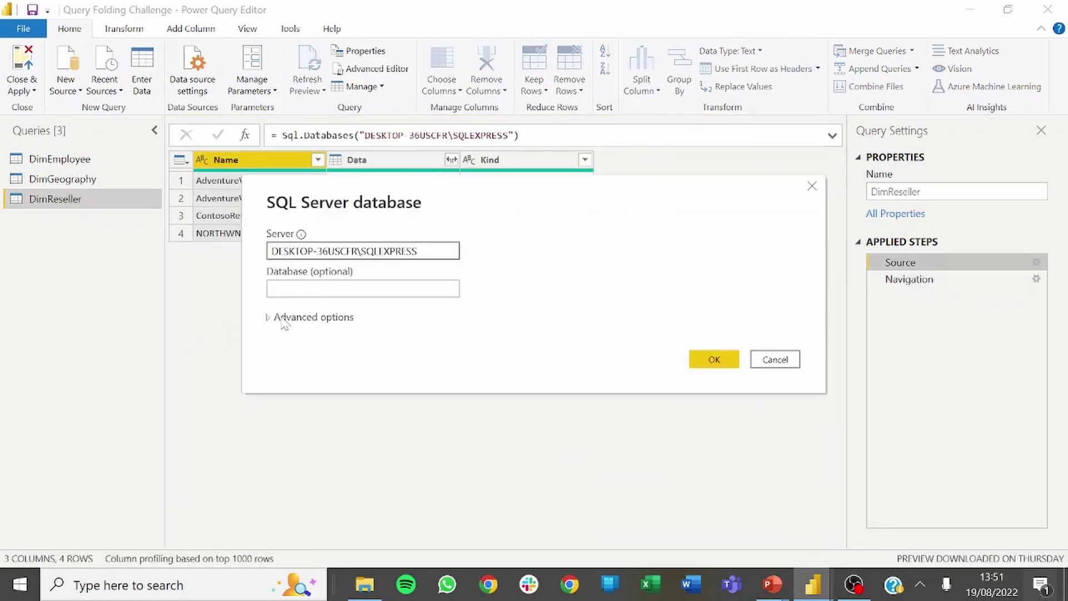
{"action": "left_click", "coordinate": [281, 316]}
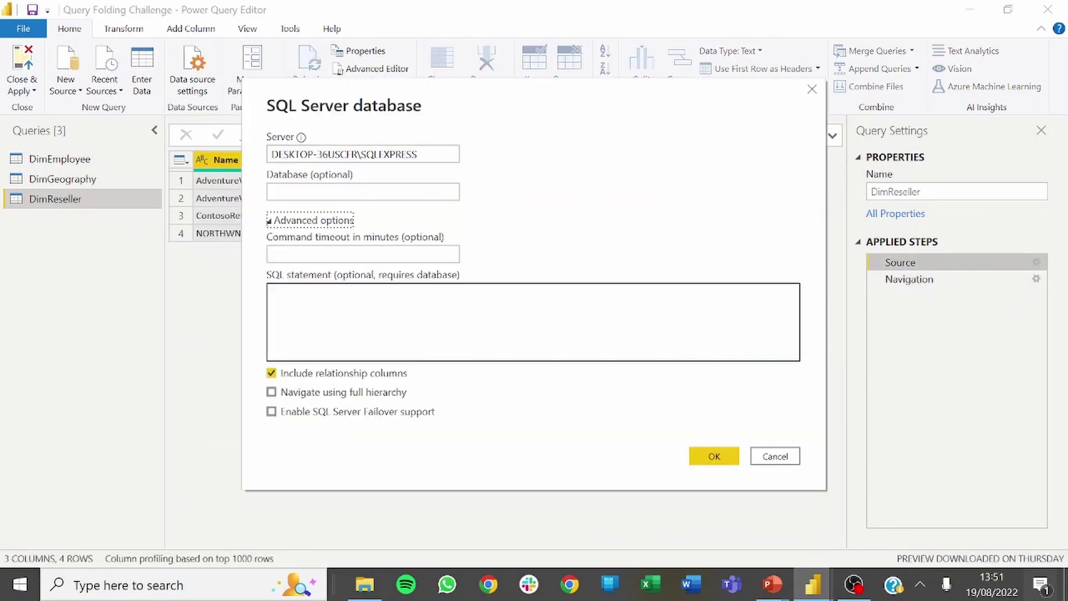
{"action": "left_click", "coordinate": [271, 373]}
{"action": "left_click", "coordinate": [721, 458]}
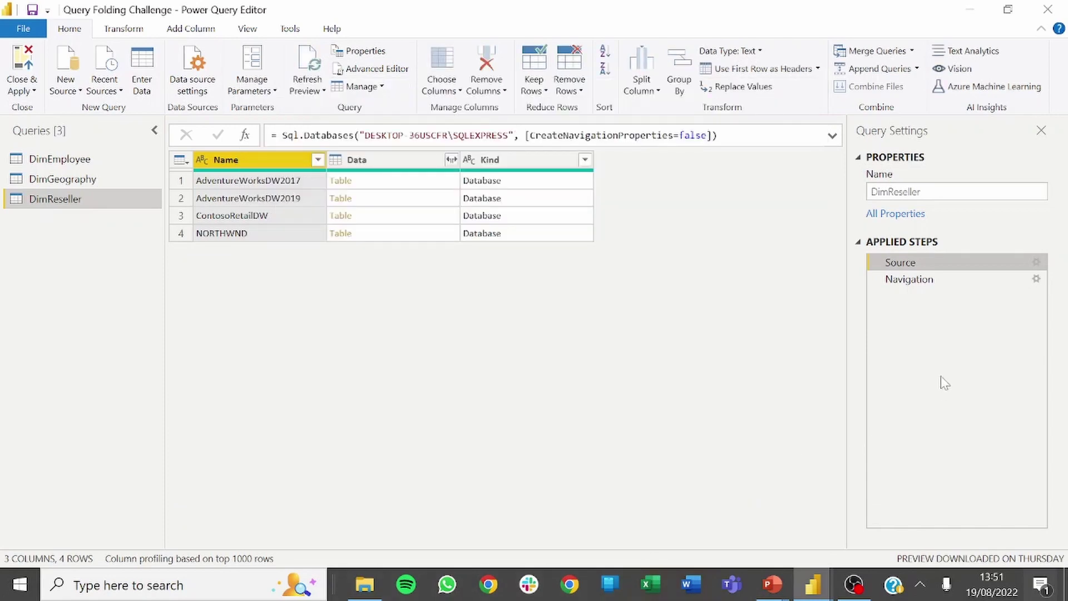
{"action": "left_click", "coordinate": [906, 280]}
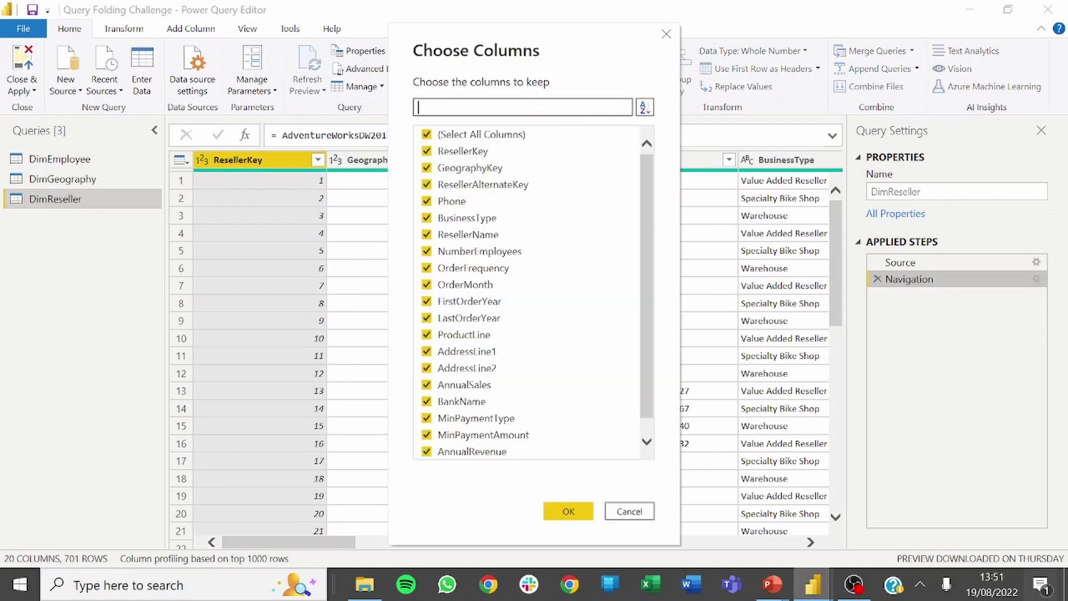
Step: Keep only ResellerKey, GeographyKey, BusinessType, ResellerName, NumberEmployees, ProductLine and AnnualSales in the DimReseller query
{"action": "left_click", "coordinate": [442, 134]}
{"action": "left_click", "coordinate": [440, 156]}
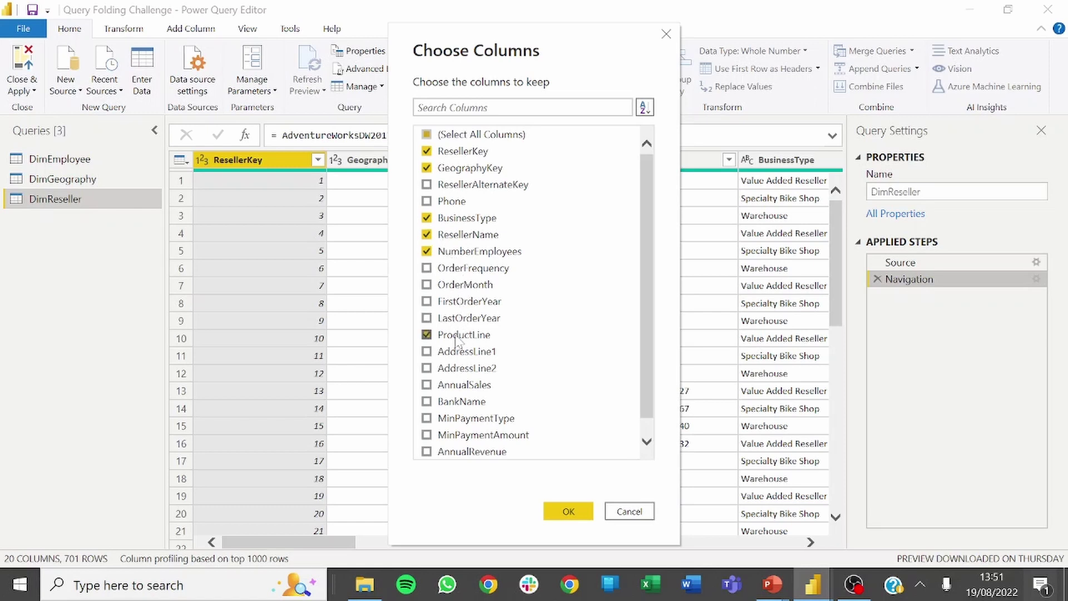
{"action": "left_click", "coordinate": [471, 385]}
{"action": "scroll", "coordinate": [490, 437], "scroll_direction": "down", "scroll_amount": 1}
{"action": "left_click", "coordinate": [583, 516]}
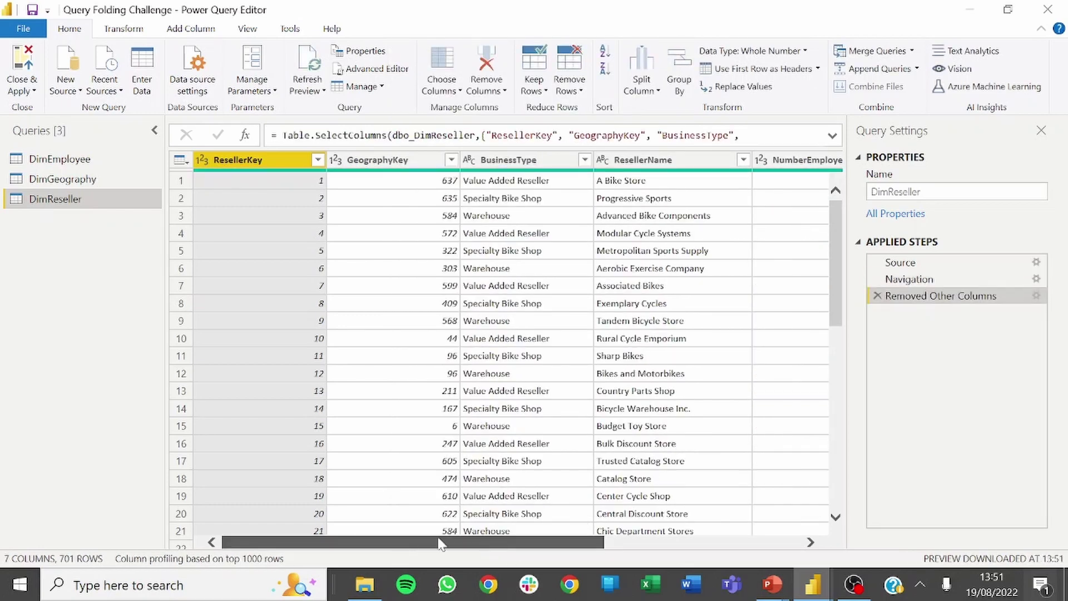
{"action": "left_click_drag", "start_coordinate": [442, 544], "coordinate": [746, 539]}
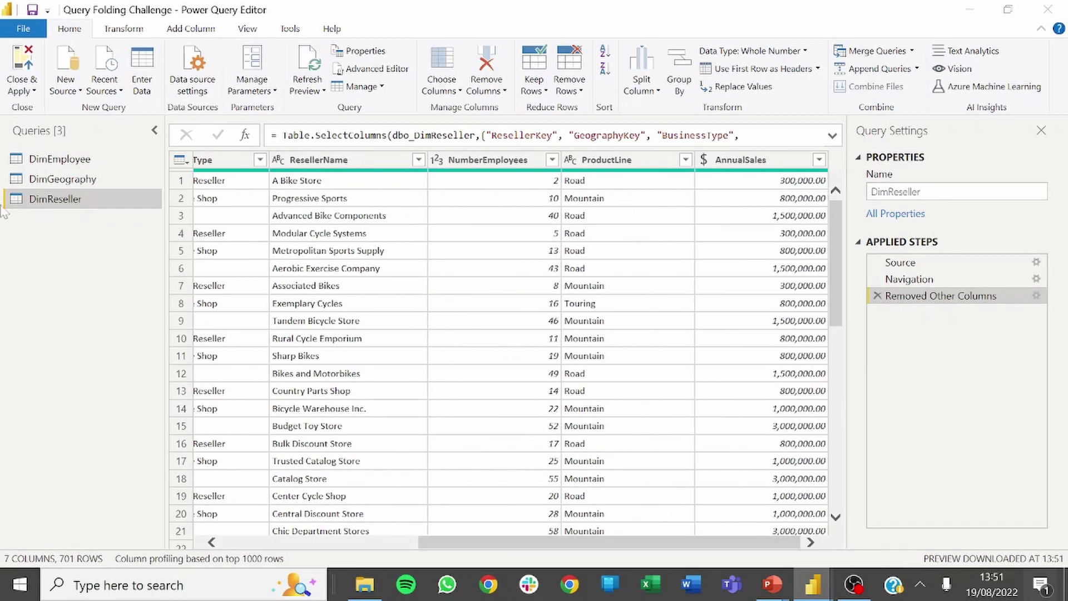
Step: Look over the DimGeography and DimReseller queries and switch to the PowerPoint slide show to reread the Day 2 filter conditions
{"action": "left_click", "coordinate": [48, 184]}
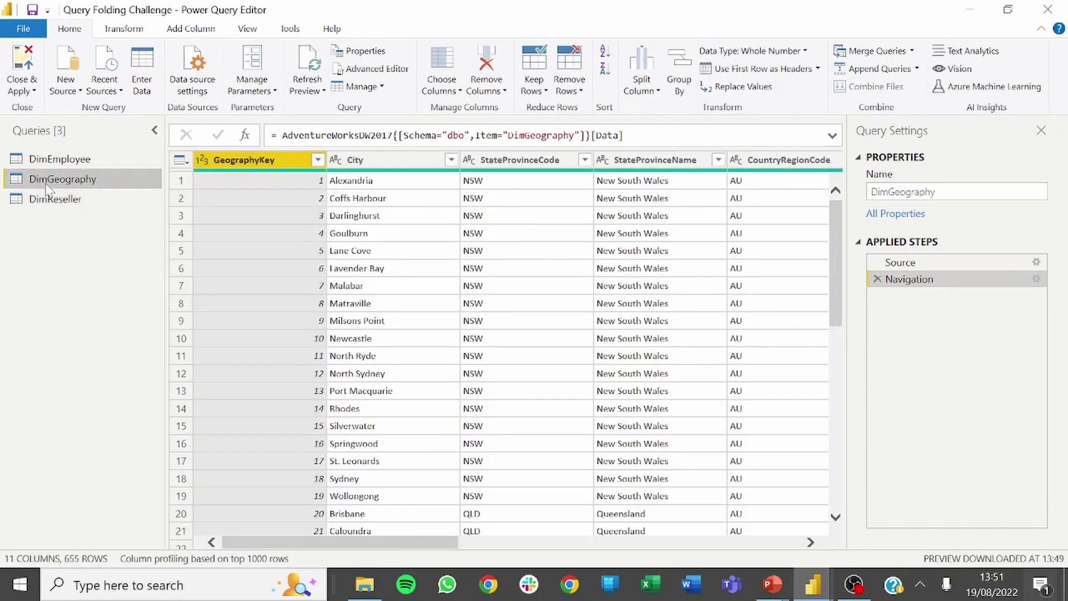
{"action": "left_click", "coordinate": [71, 198]}
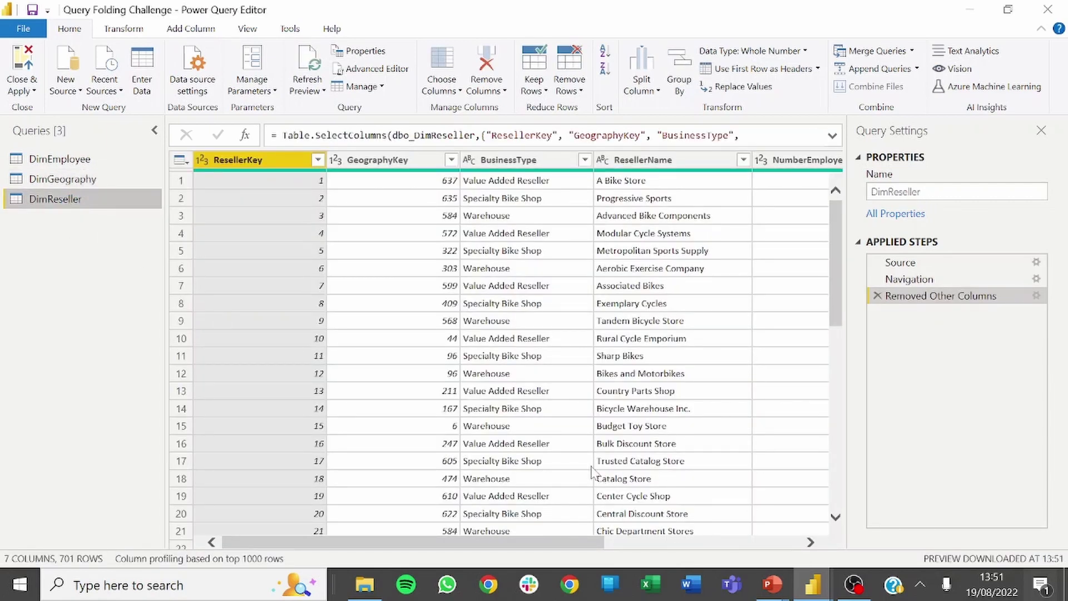
{"action": "key", "text": "alt+Tab"}
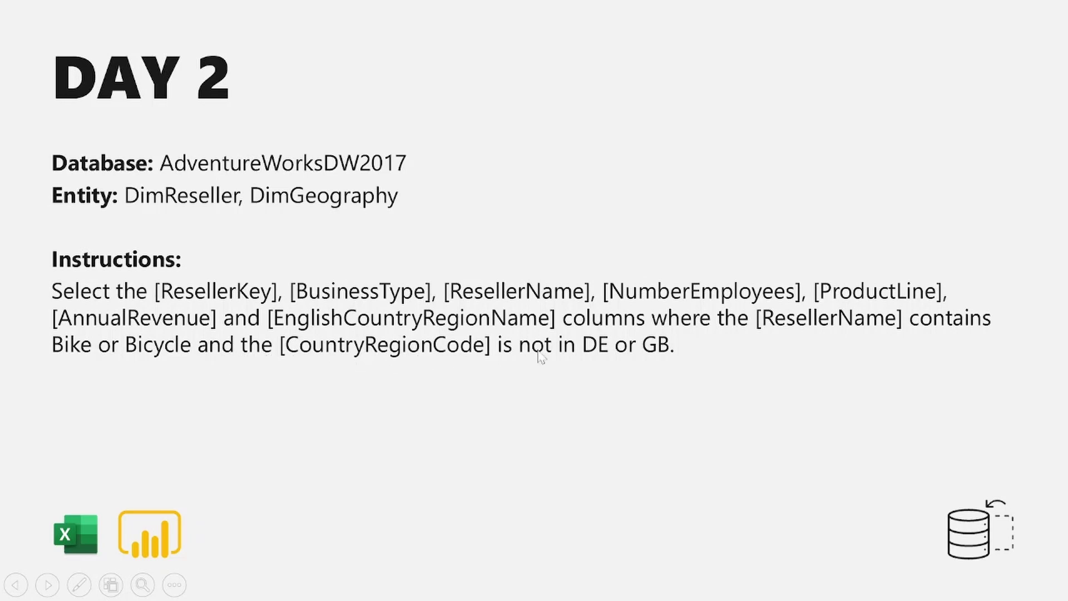
Step: Return to Power Query Editor and set a DimReseller row filter where ResellerName contains Bike
{"action": "key", "text": "alt+Tab"}
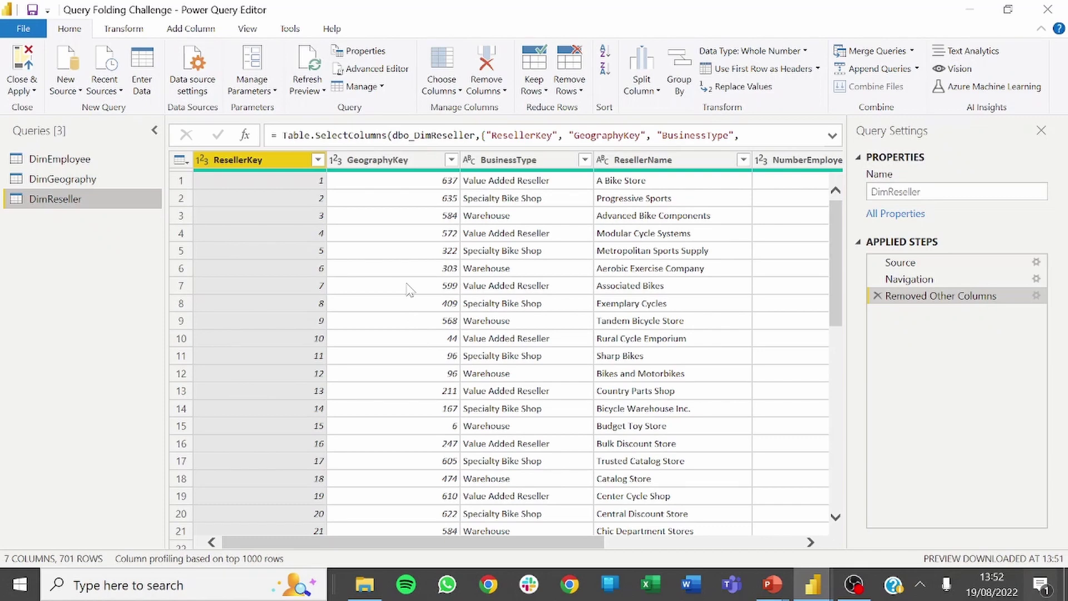
{"action": "left_click_drag", "start_coordinate": [551, 542], "coordinate": [671, 541]}
{"action": "left_click", "coordinate": [497, 162]}
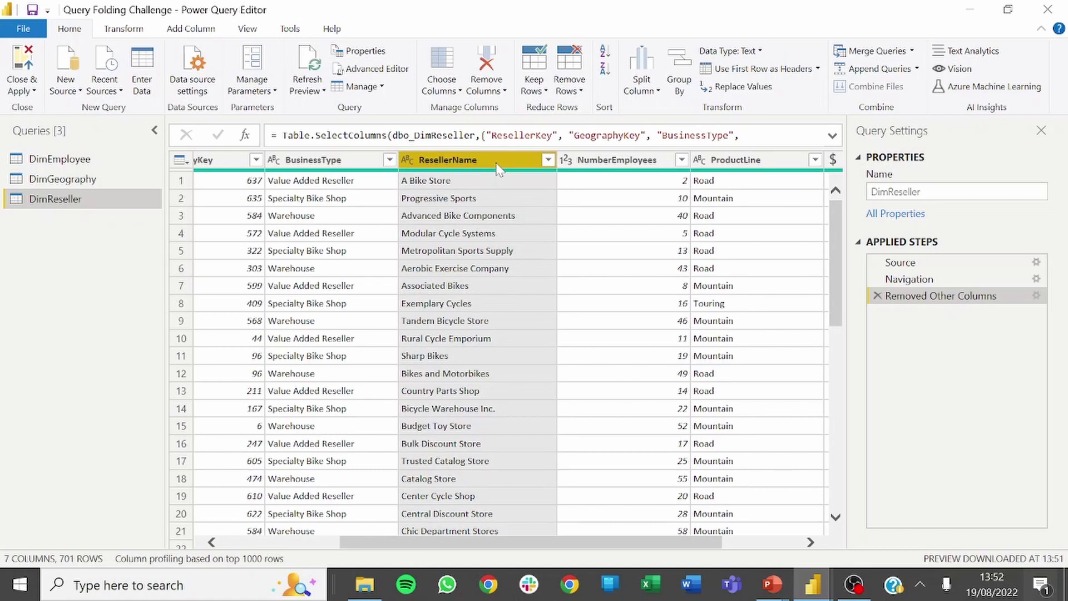
{"action": "left_click", "coordinate": [548, 160]}
{"action": "mouse_move", "coordinate": [435, 290]}
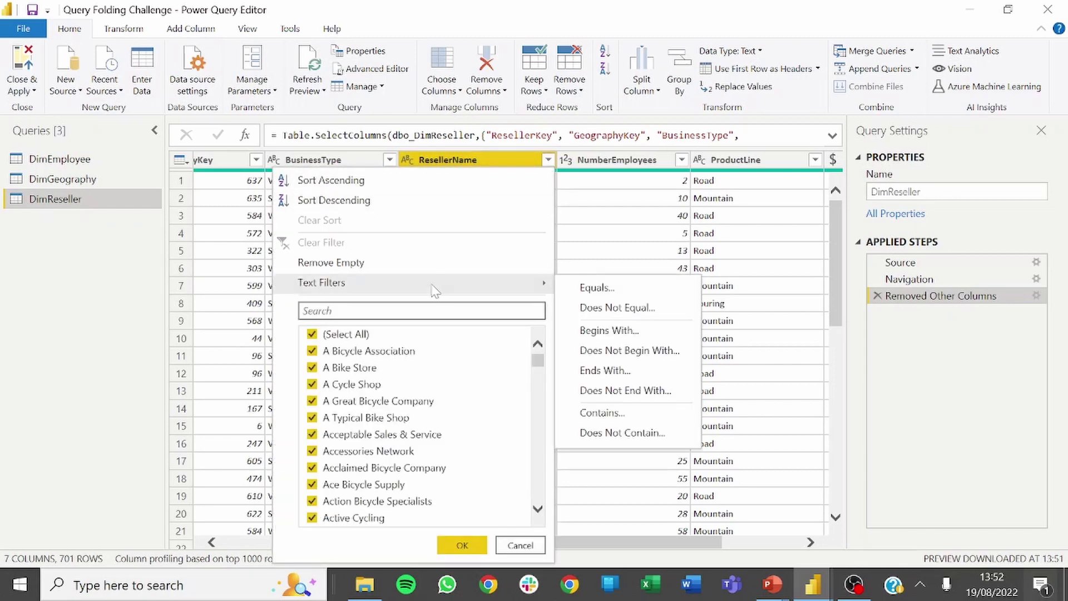
{"action": "left_click", "coordinate": [620, 418]}
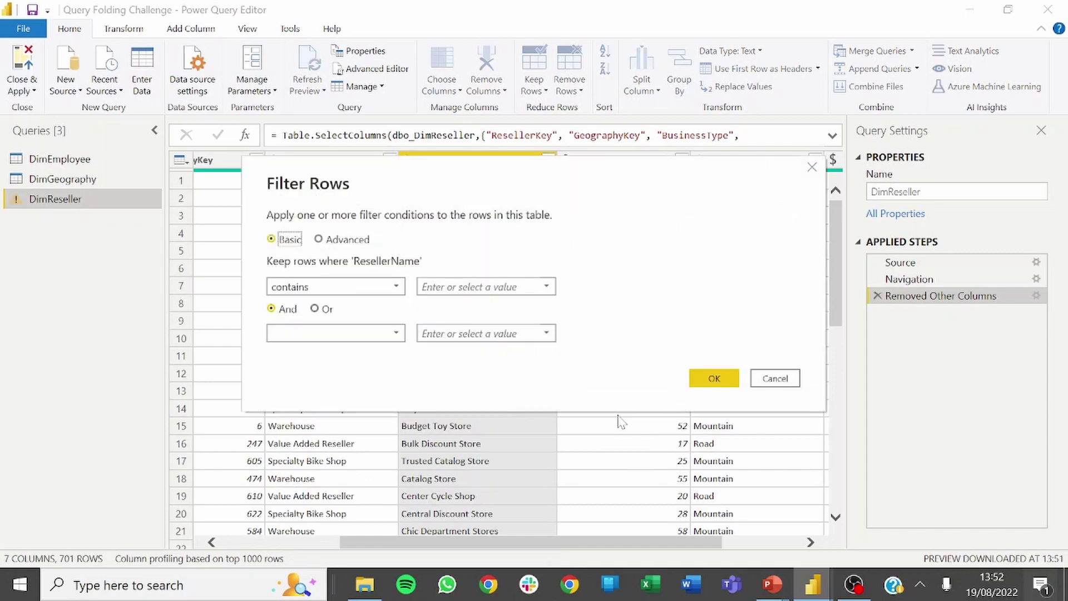
{"action": "left_click", "coordinate": [473, 286]}
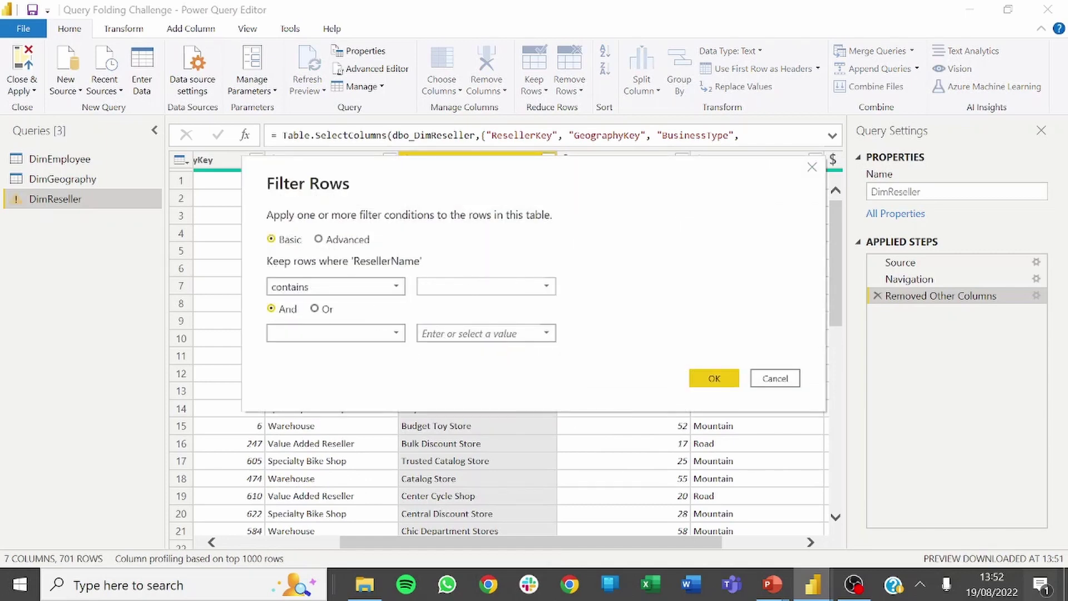
{"action": "type", "text": "Bike"}
Step: Add an Or condition where ResellerName contains Bicycle, check it against the Day 2 slide, and apply the filter
{"action": "left_click", "coordinate": [315, 309]}
{"action": "left_click", "coordinate": [326, 333]}
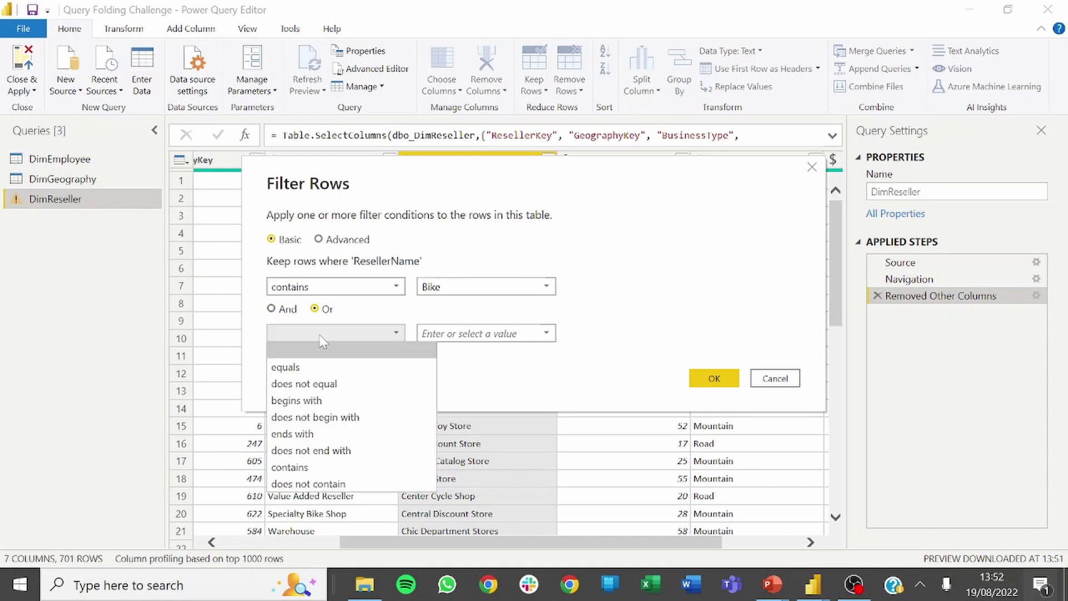
{"action": "left_click", "coordinate": [318, 469]}
{"action": "left_click", "coordinate": [464, 334]}
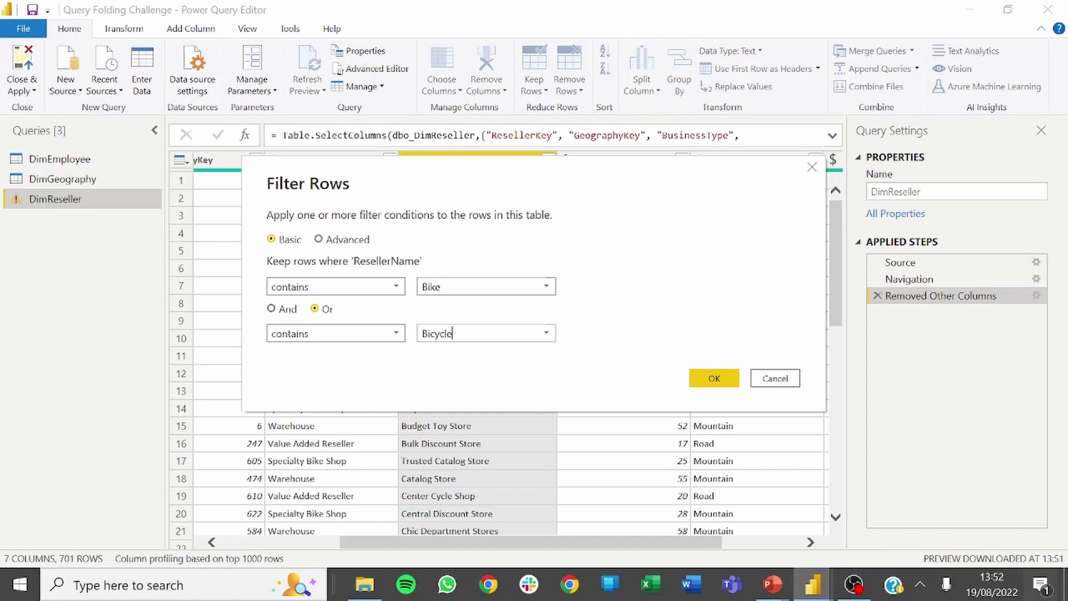
{"action": "key", "text": "alt+Tab"}
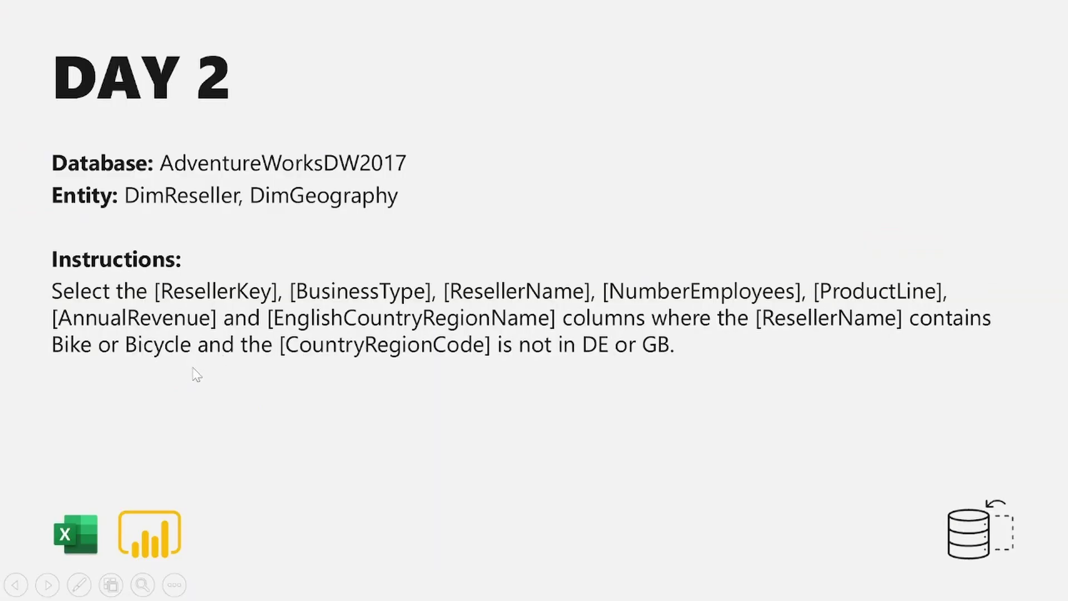
{"action": "key", "text": "alt+Tab"}
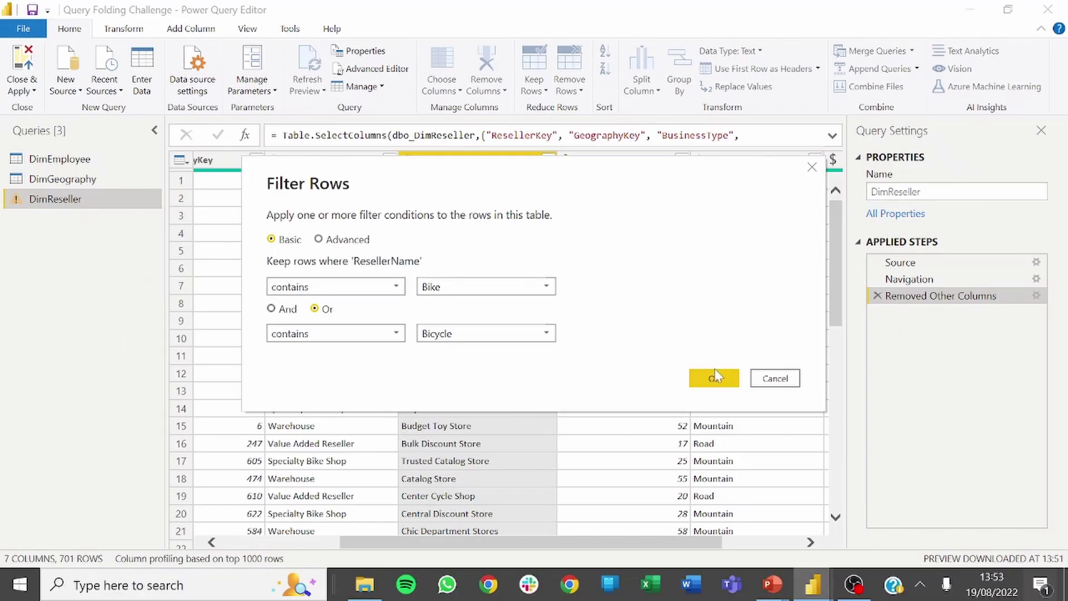
{"action": "left_click", "coordinate": [714, 379]}
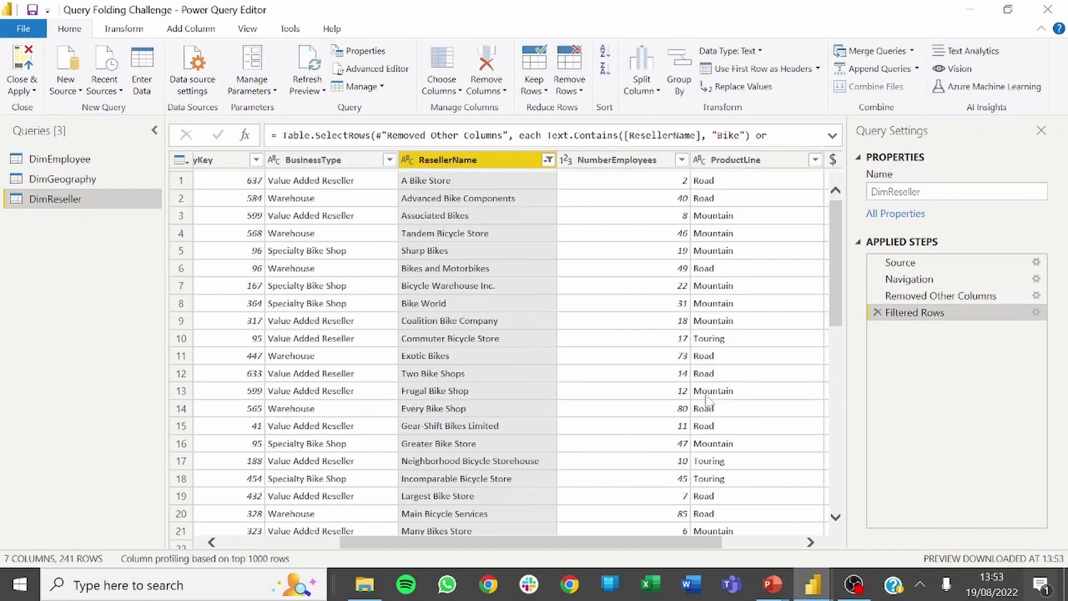
Step: Examine the full formula and the native query of DimReseller's Filtered Rows step
{"action": "left_click", "coordinate": [832, 136]}
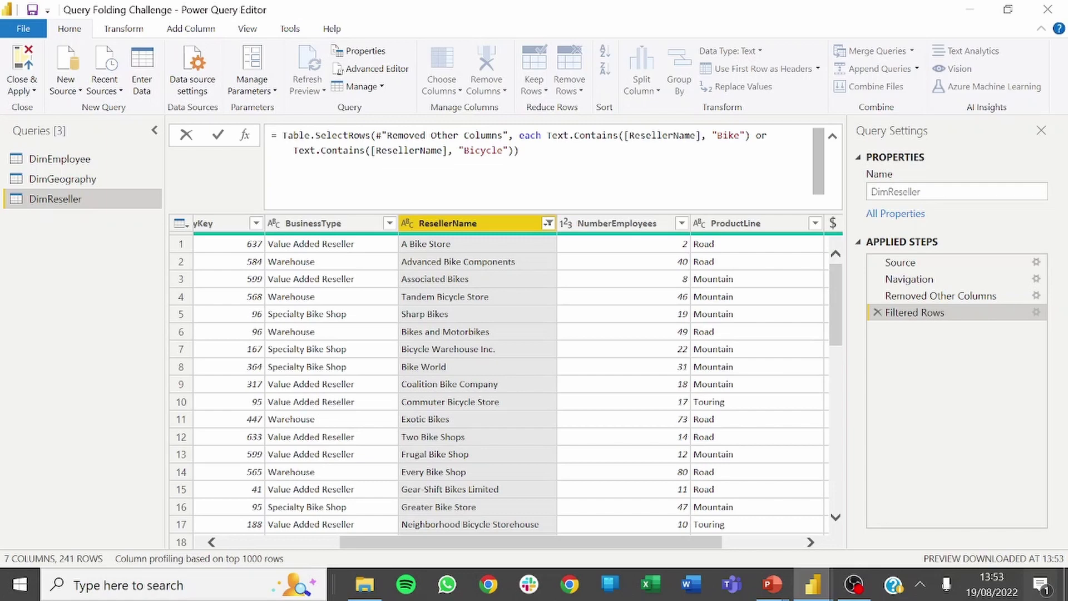
{"action": "left_click", "coordinate": [833, 136]}
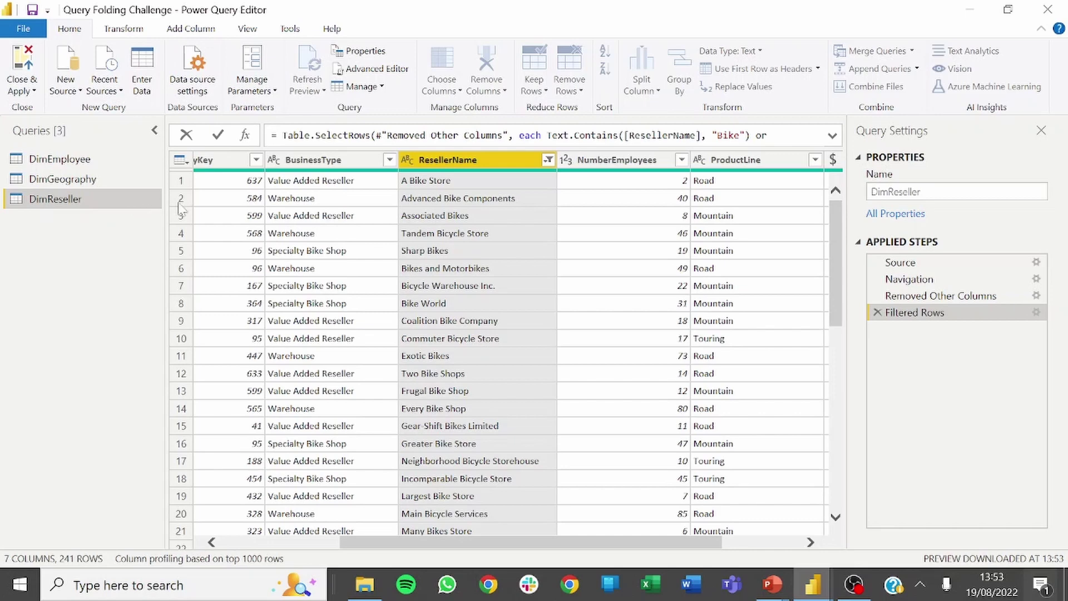
{"action": "right_click", "coordinate": [929, 320]}
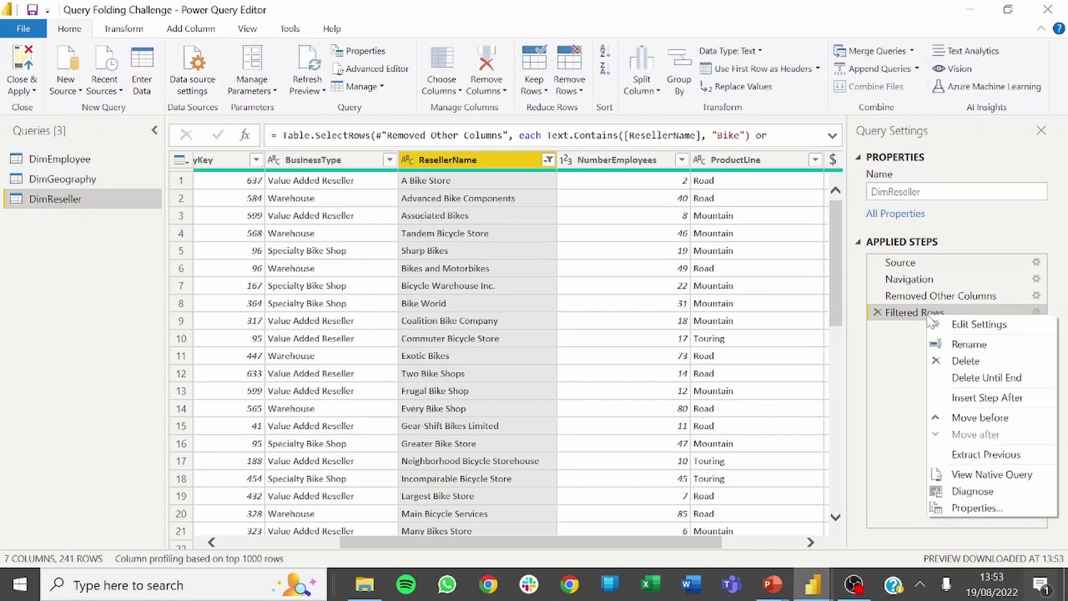
{"action": "left_click", "coordinate": [993, 482]}
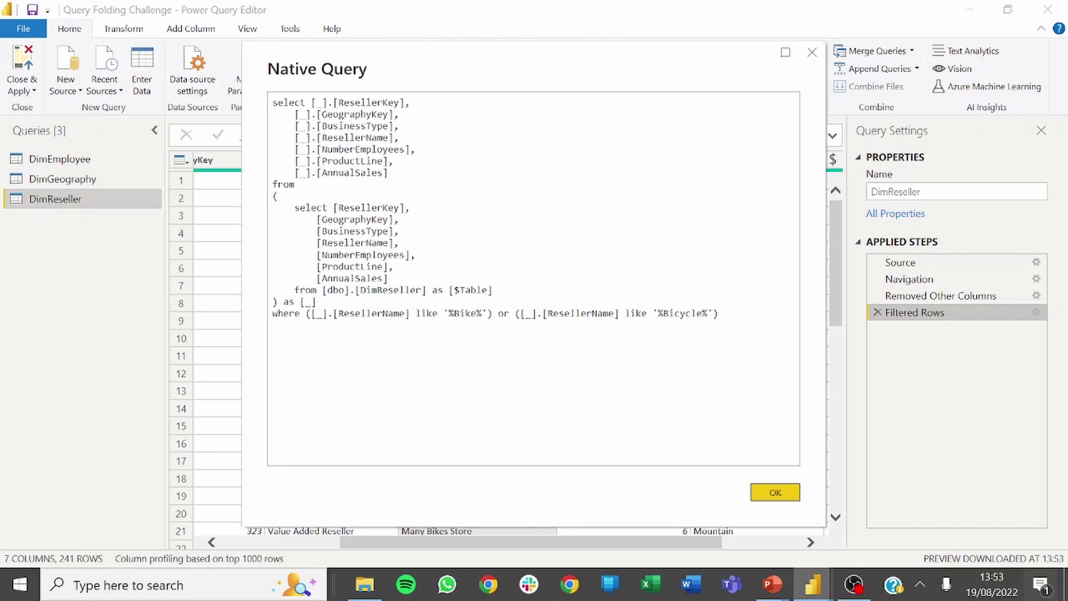
{"action": "left_click", "coordinate": [775, 492]}
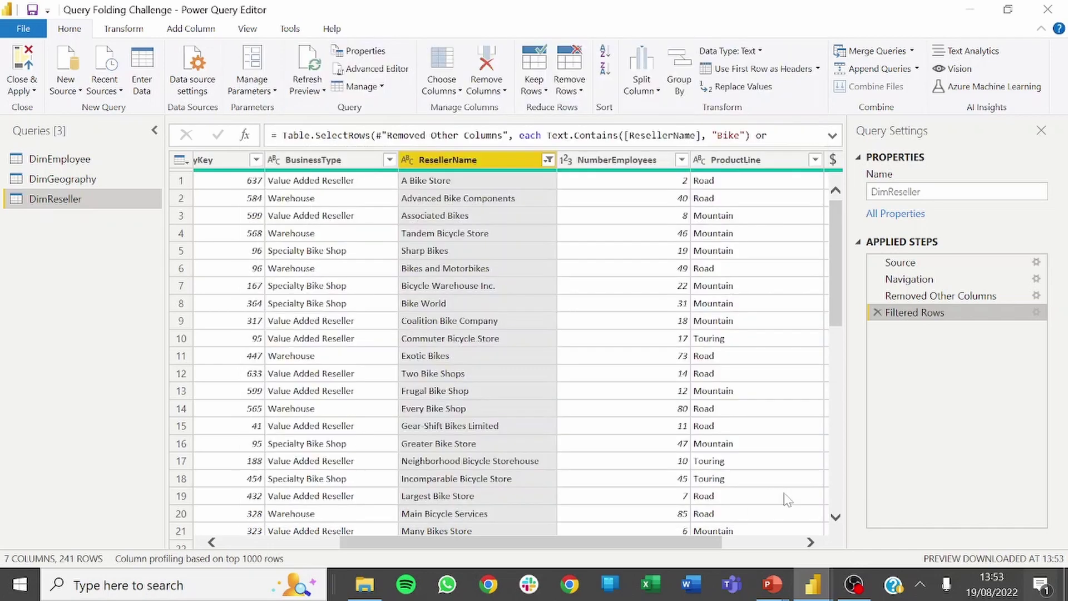
Step: Look over DimReseller and DimGeography, and disable loading for the DimGeography query
{"action": "left_click_drag", "start_coordinate": [706, 548], "coordinate": [589, 544]}
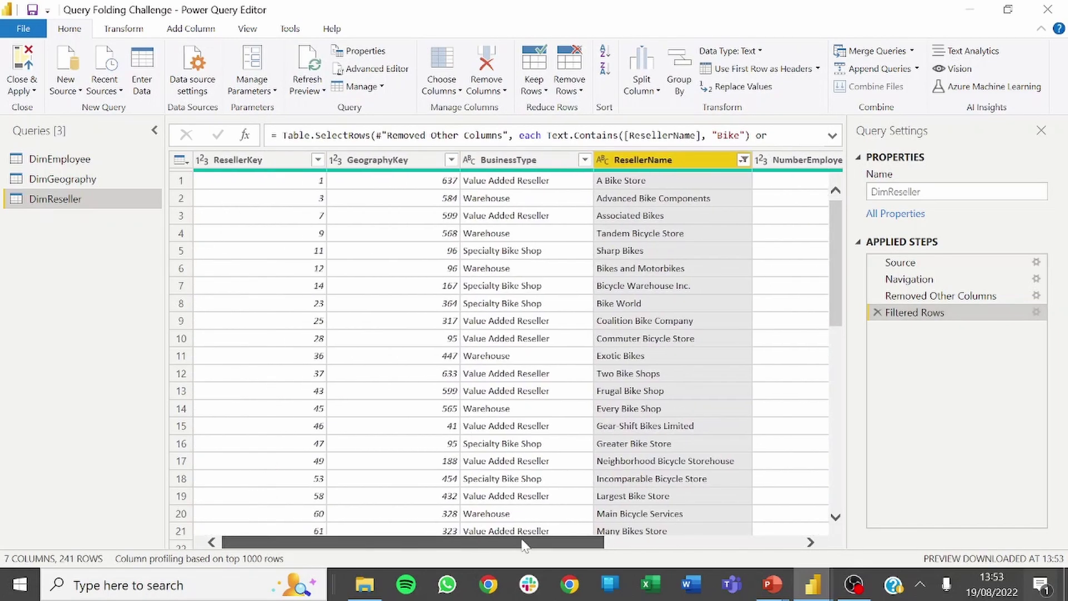
{"action": "left_click", "coordinate": [62, 181]}
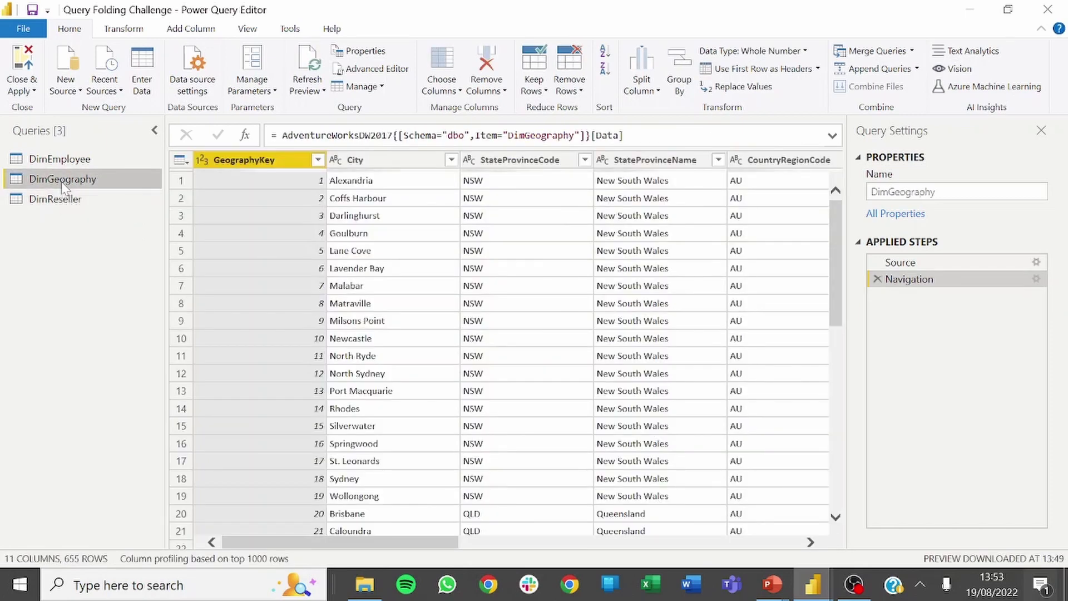
{"action": "left_click", "coordinate": [59, 202]}
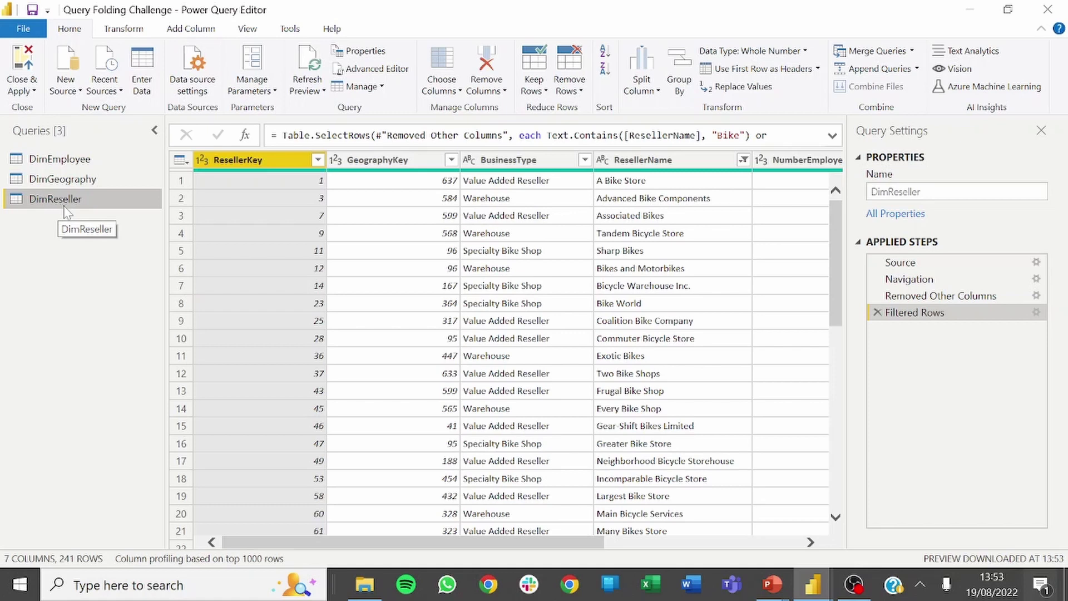
{"action": "right_click", "coordinate": [59, 179]}
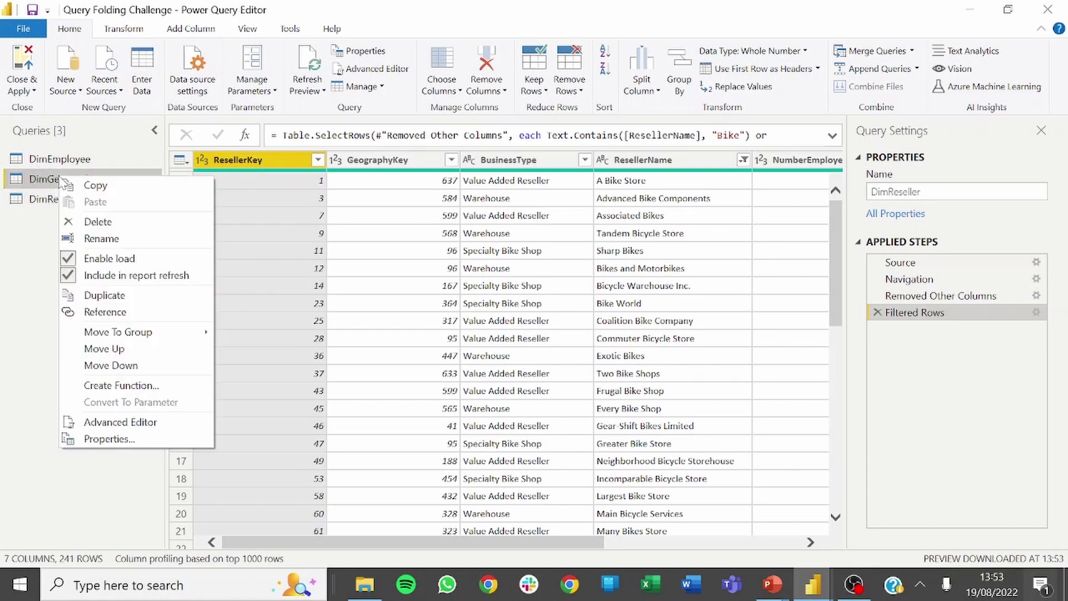
{"action": "left_click", "coordinate": [103, 260]}
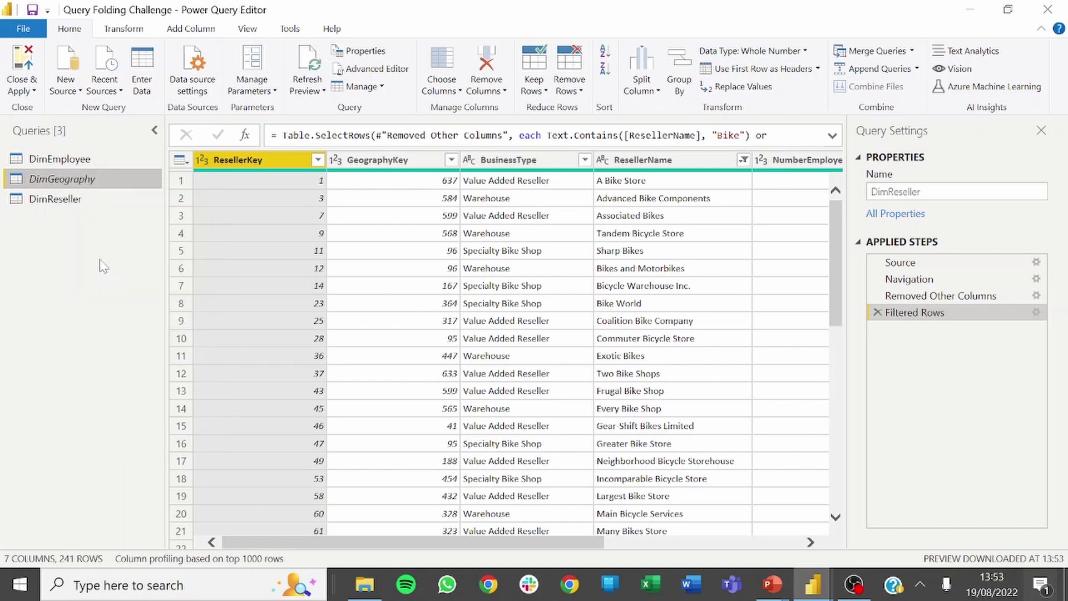
{"action": "left_click", "coordinate": [73, 204]}
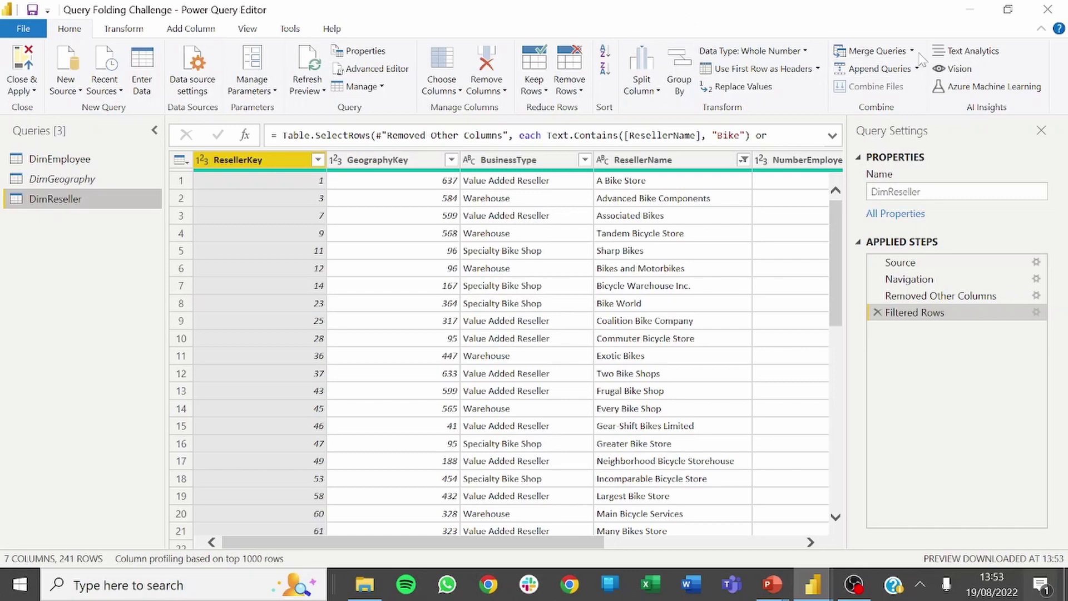
{"action": "left_click", "coordinate": [912, 51]}
{"action": "left_click", "coordinate": [868, 74]}
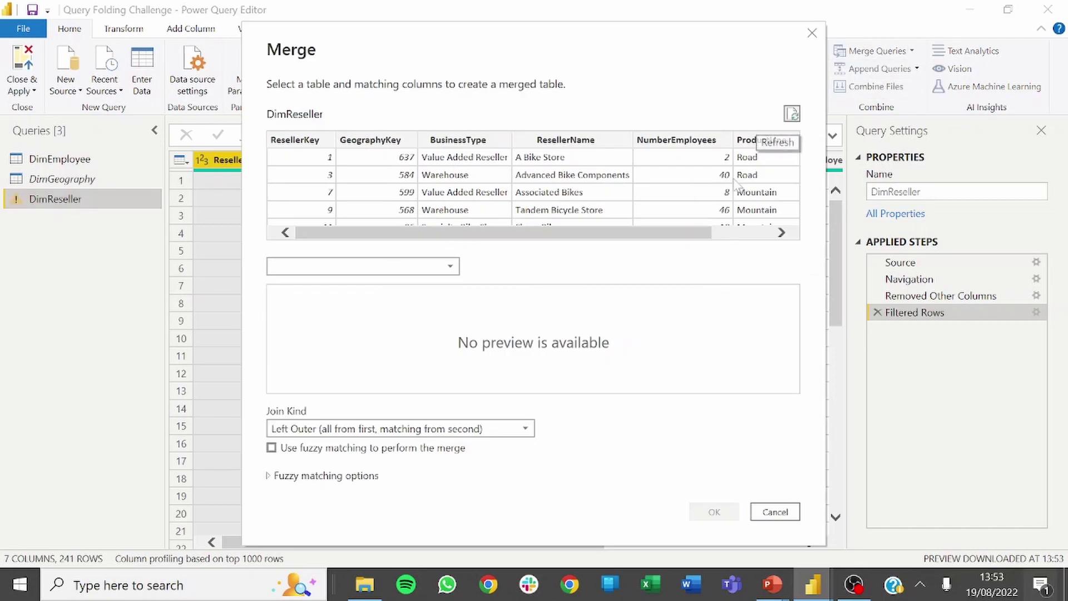
{"action": "left_click", "coordinate": [376, 146]}
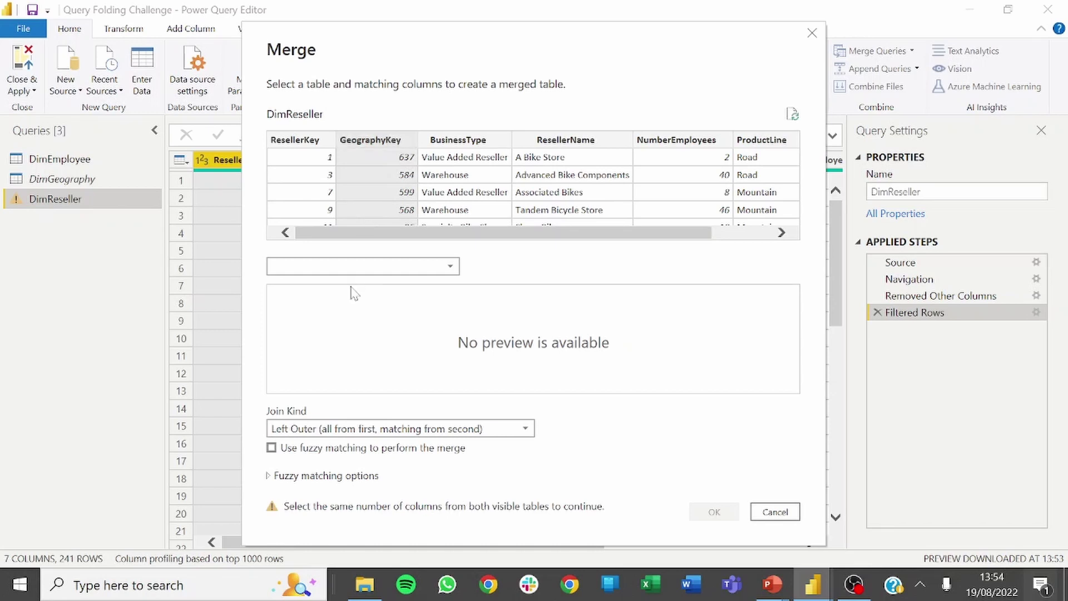
{"action": "left_click", "coordinate": [346, 267]}
{"action": "left_click", "coordinate": [328, 301]}
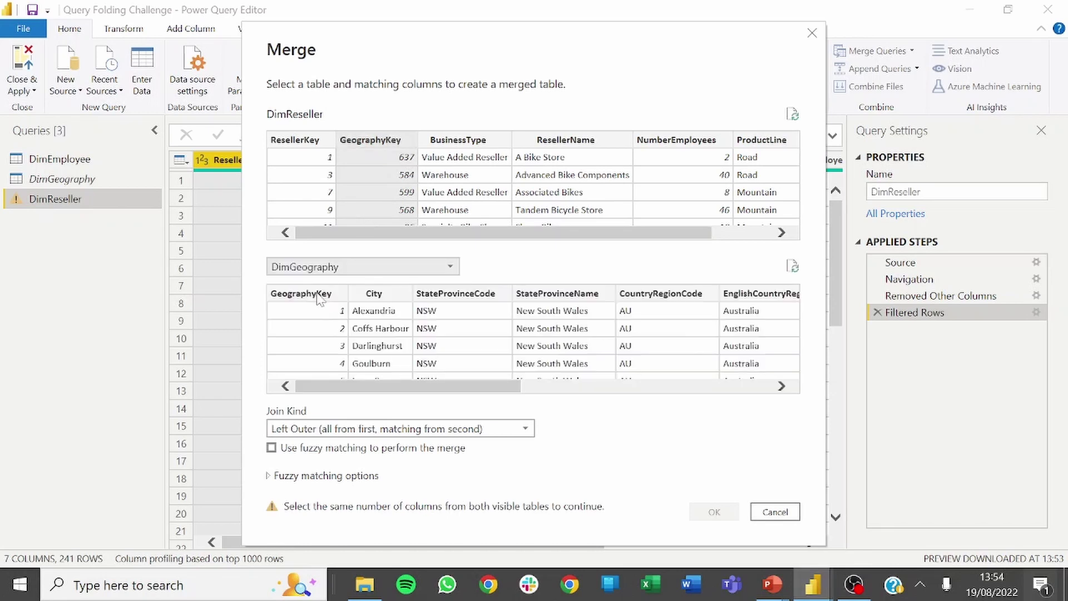
{"action": "left_click", "coordinate": [320, 299]}
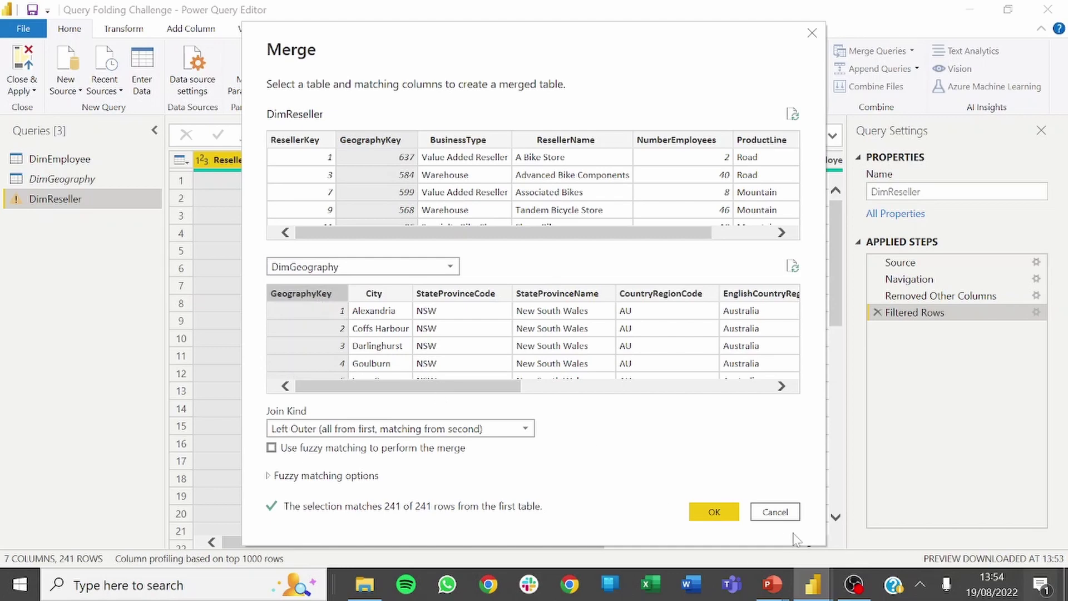
{"action": "left_click", "coordinate": [779, 513]}
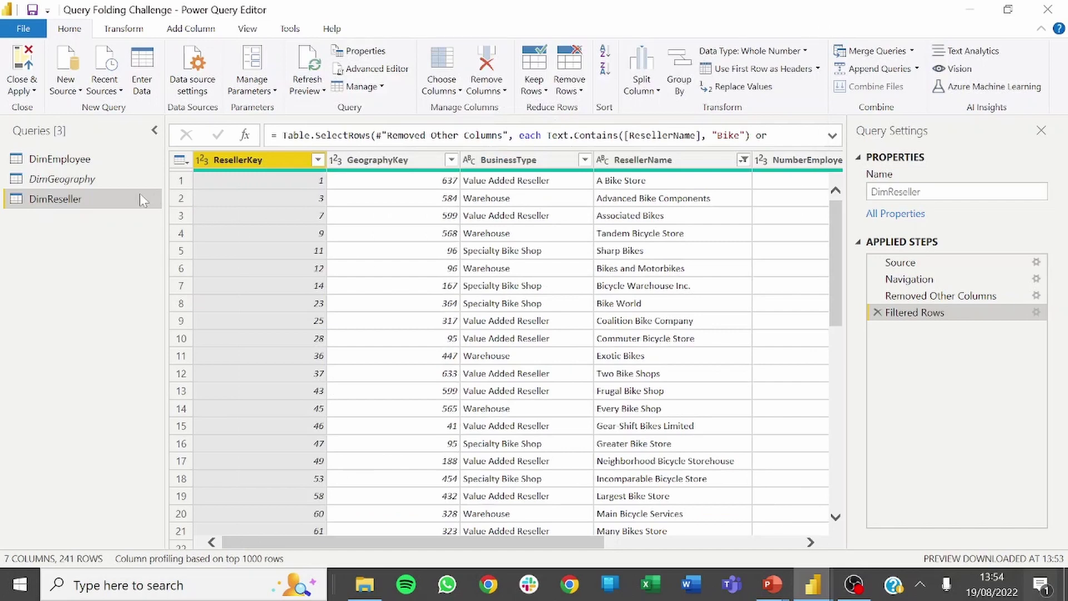
Step: Keep only GeographyKey, CountryRegionCode and EnglishCountryRegionName in the DimGeography query, checking the required columns on the Day 2 slide
{"action": "left_click", "coordinate": [91, 188]}
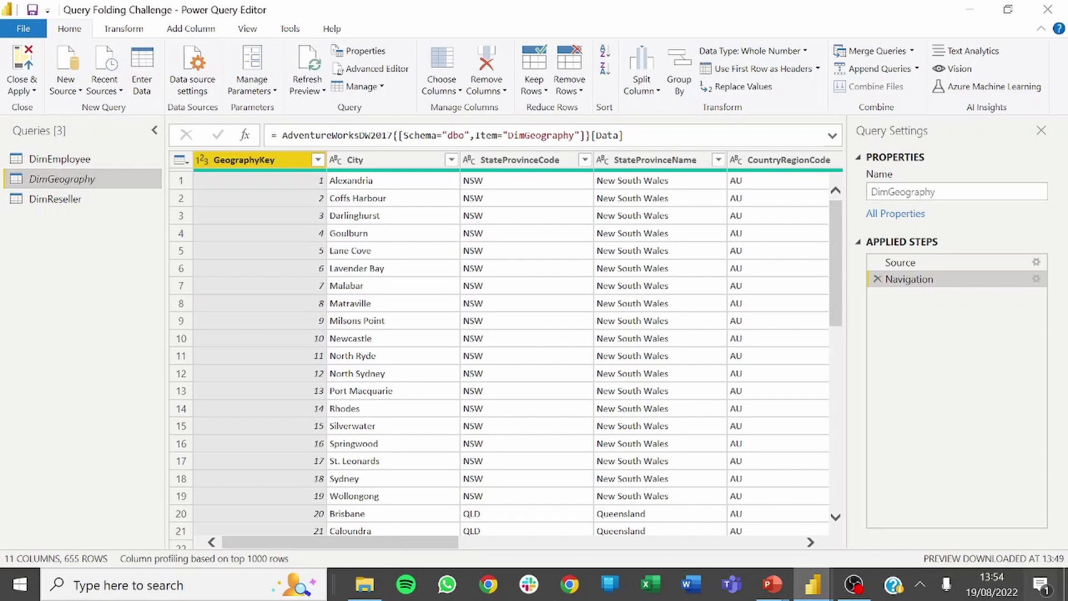
{"action": "left_click", "coordinate": [441, 91]}
{"action": "left_click", "coordinate": [423, 105]}
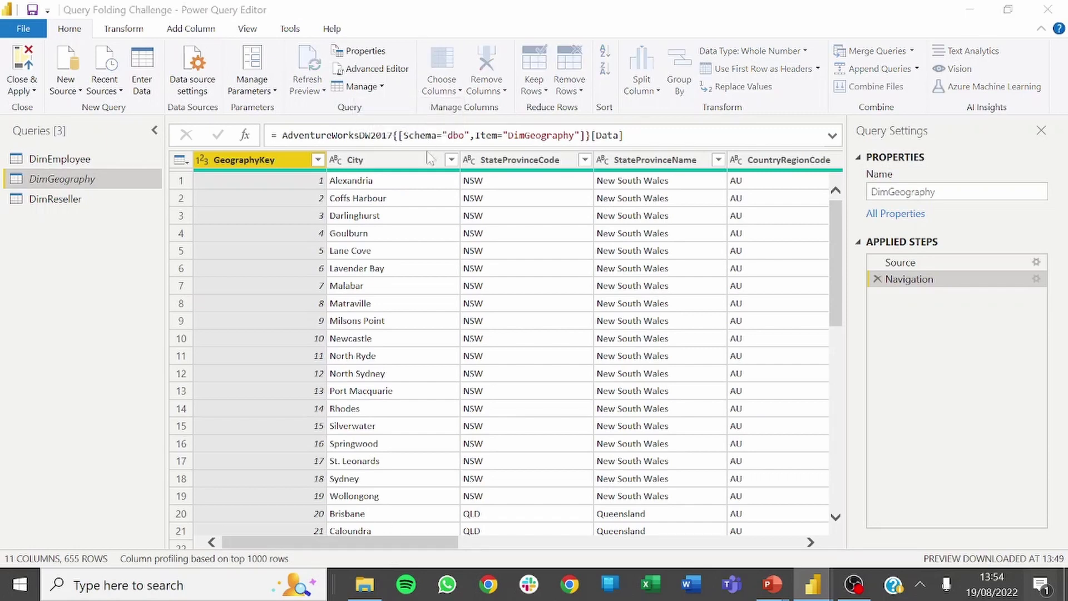
{"action": "left_click", "coordinate": [435, 135]}
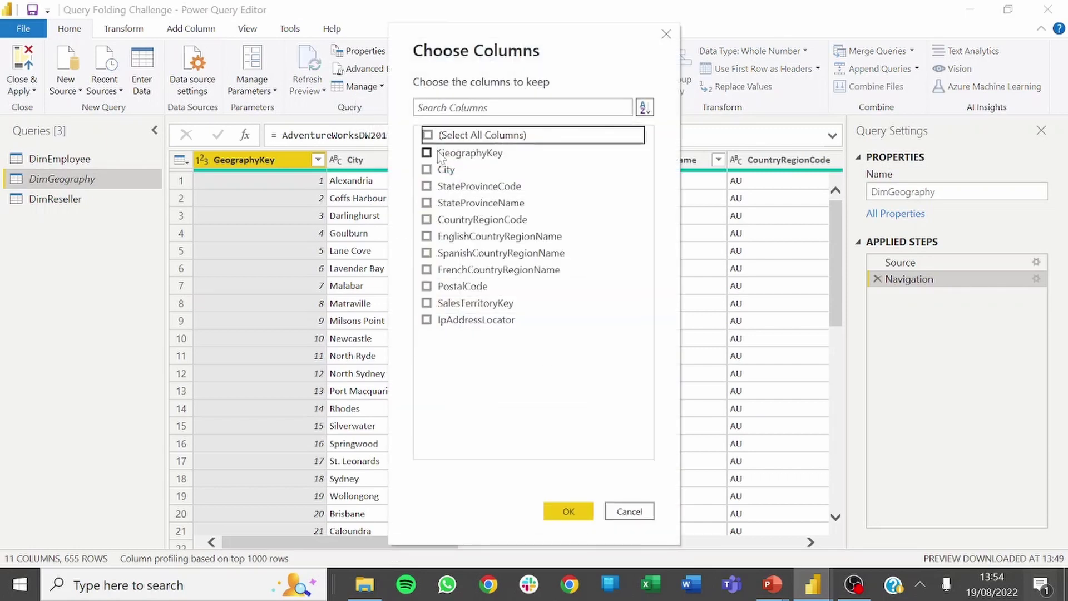
{"action": "left_click", "coordinate": [427, 152]}
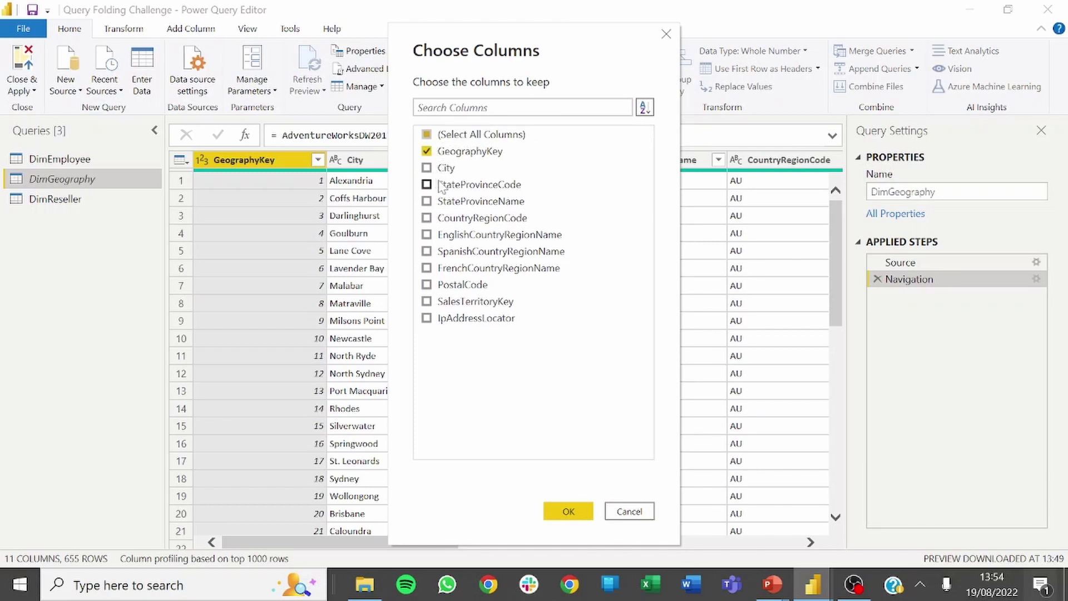
{"action": "left_click", "coordinate": [450, 237]}
{"action": "key", "text": "alt+Tab"}
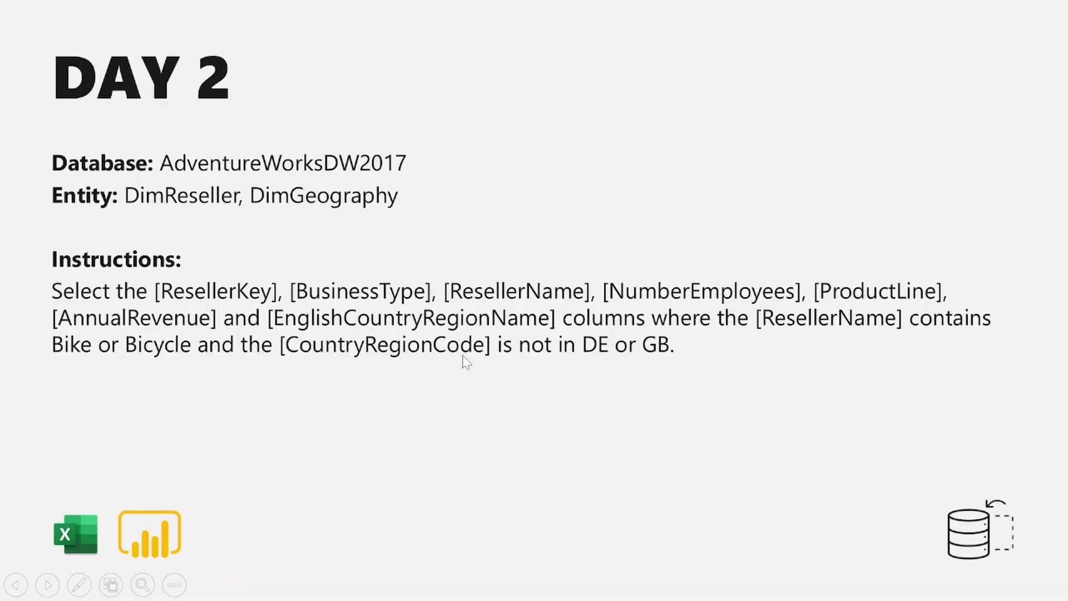
{"action": "key", "text": "alt+Tab"}
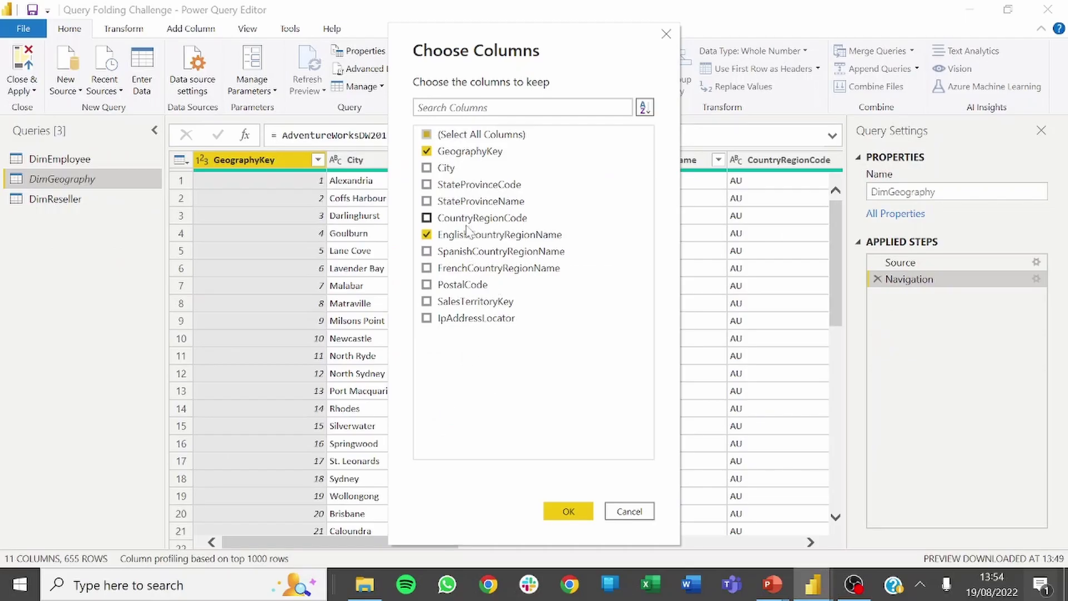
{"action": "left_click", "coordinate": [465, 219]}
{"action": "left_click", "coordinate": [568, 511]}
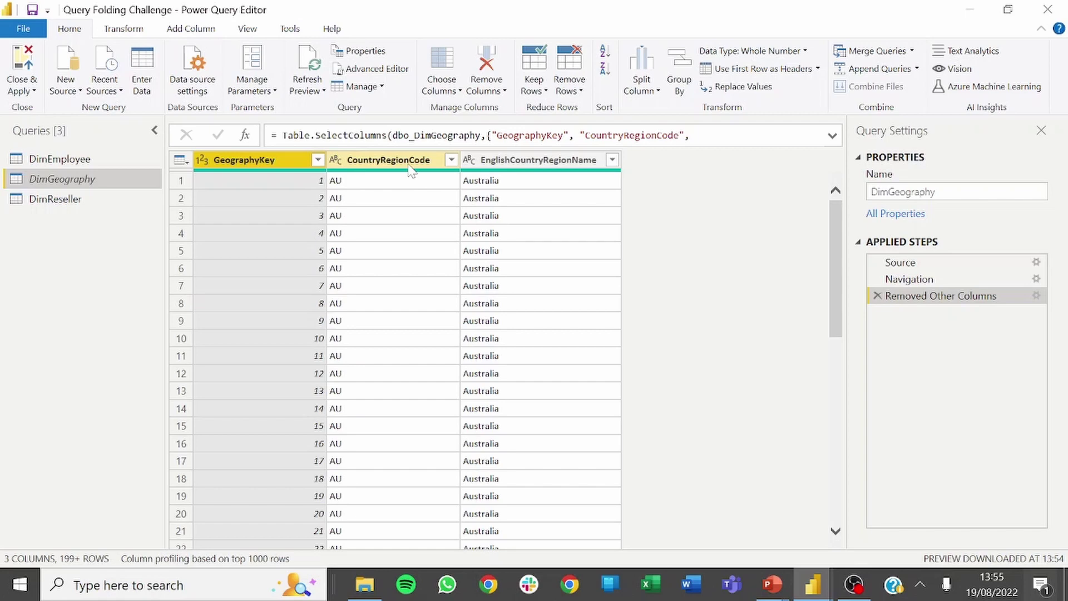
Step: Merge DimReseller with DimGeography into the existing query, matching on GeographyKey with a Left Outer join
{"action": "left_click", "coordinate": [103, 204]}
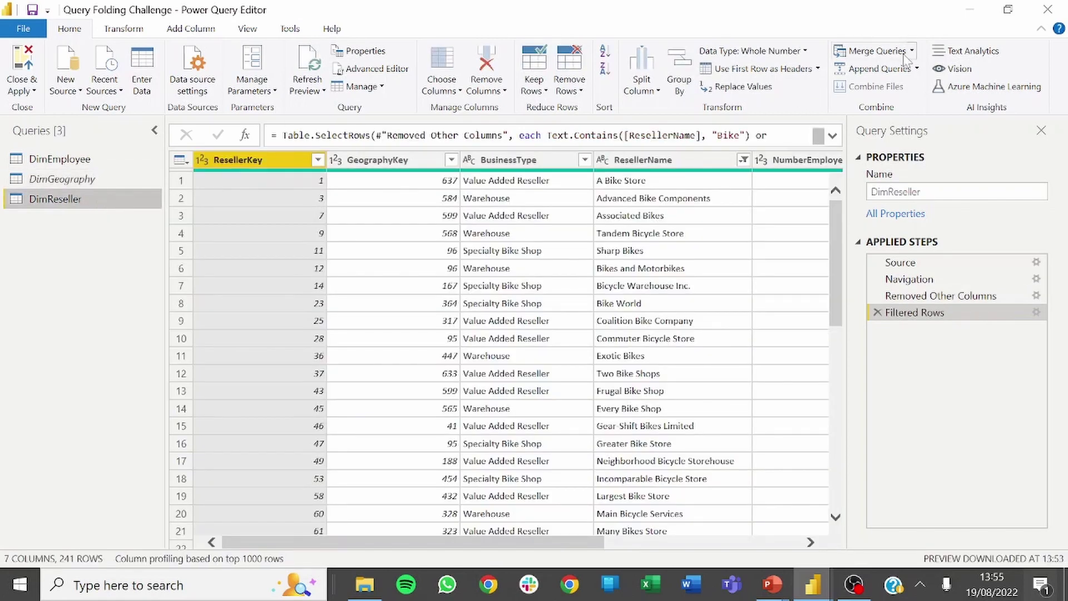
{"action": "left_click", "coordinate": [913, 51]}
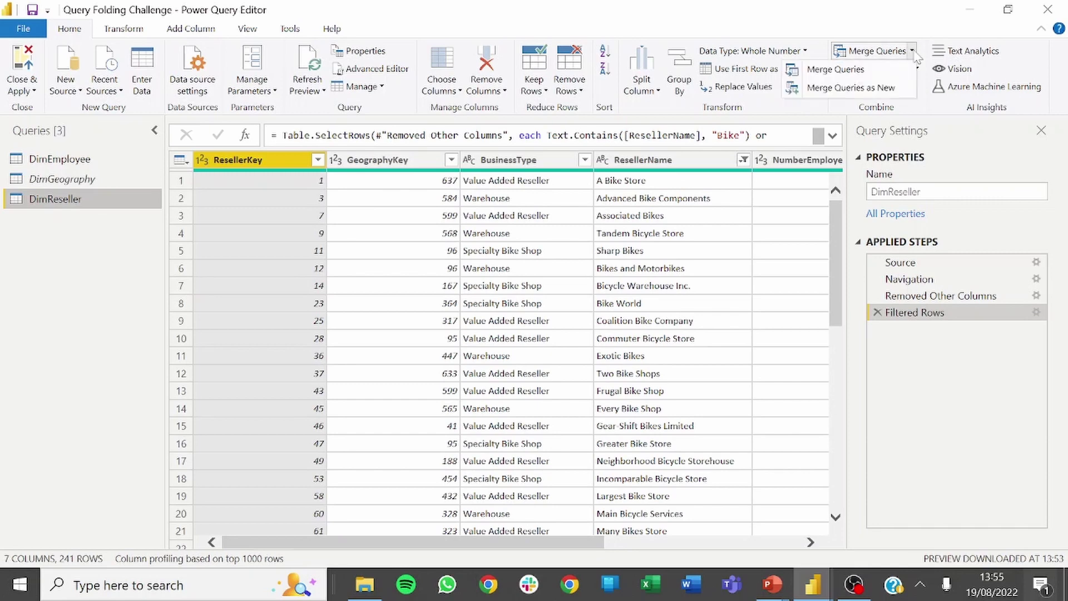
{"action": "left_click", "coordinate": [866, 71]}
{"action": "left_click", "coordinate": [376, 143]}
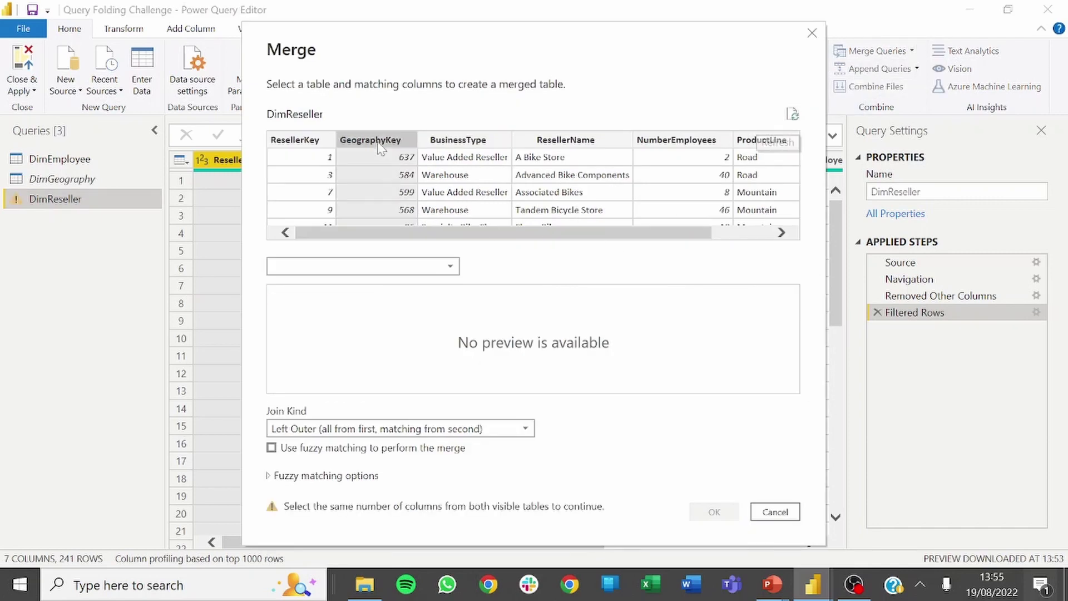
{"action": "left_click", "coordinate": [362, 266]}
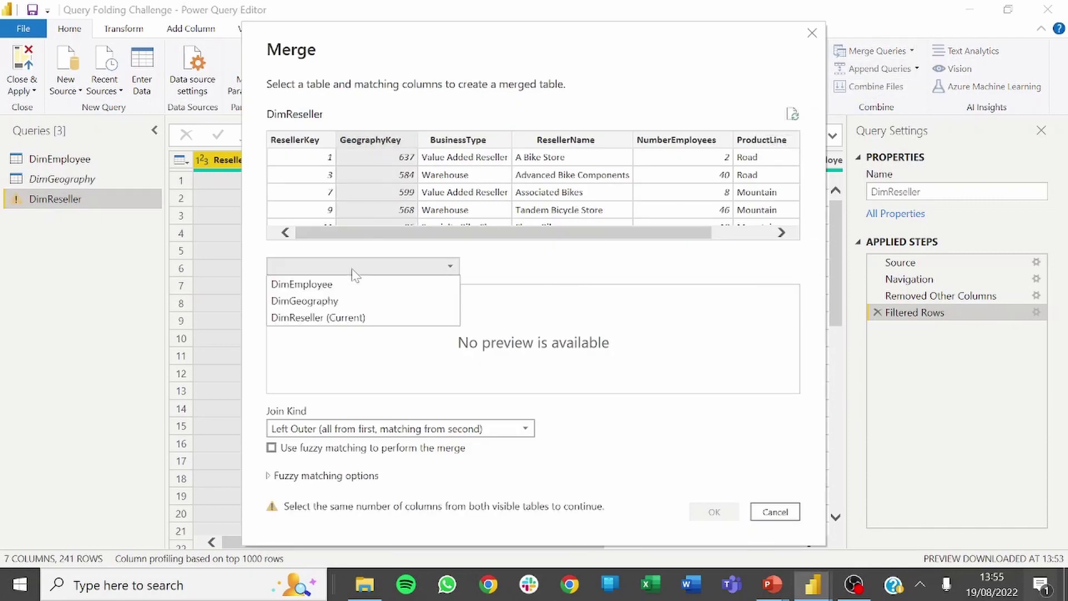
{"action": "left_click", "coordinate": [332, 306]}
{"action": "left_click", "coordinate": [319, 296]}
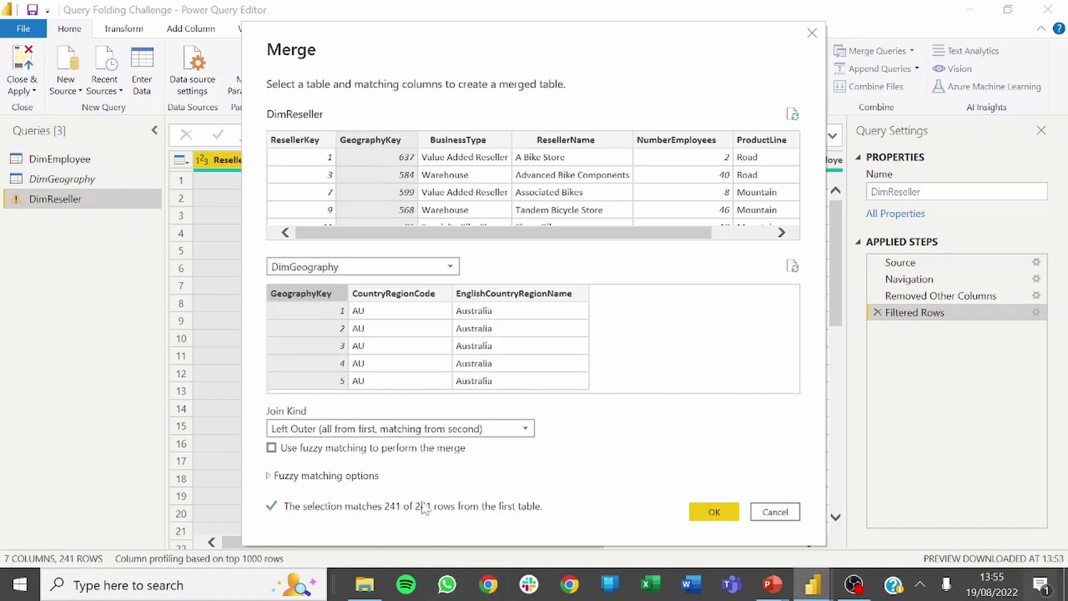
{"action": "left_click", "coordinate": [715, 512]}
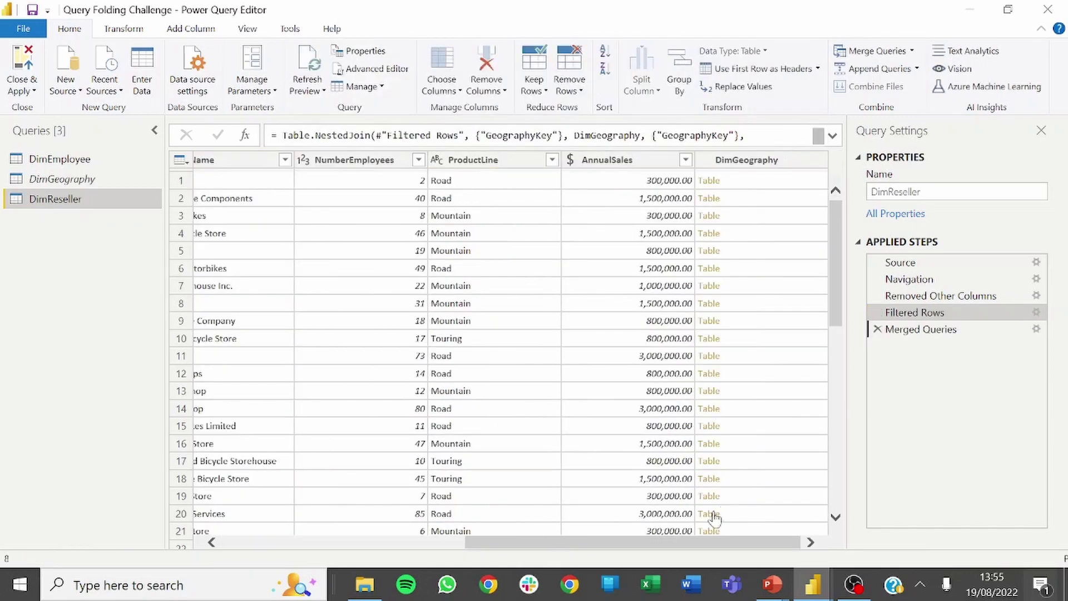
Step: Expand the merged DimGeography column to CountryRegionCode and EnglishCountryRegionName only, without the original column name as prefix
{"action": "left_click", "coordinate": [820, 160]}
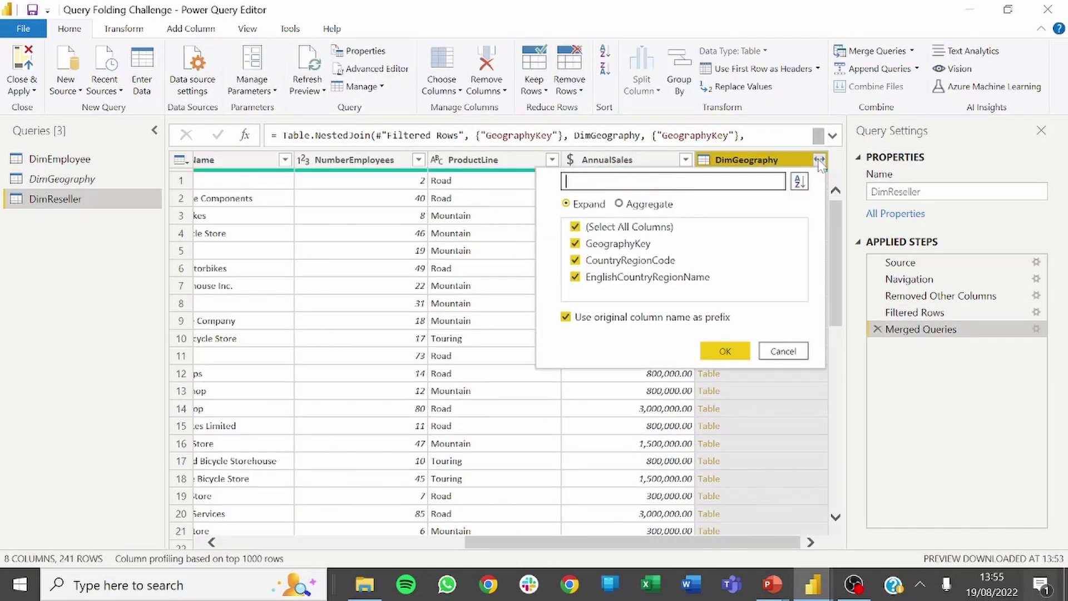
{"action": "left_click", "coordinate": [625, 243]}
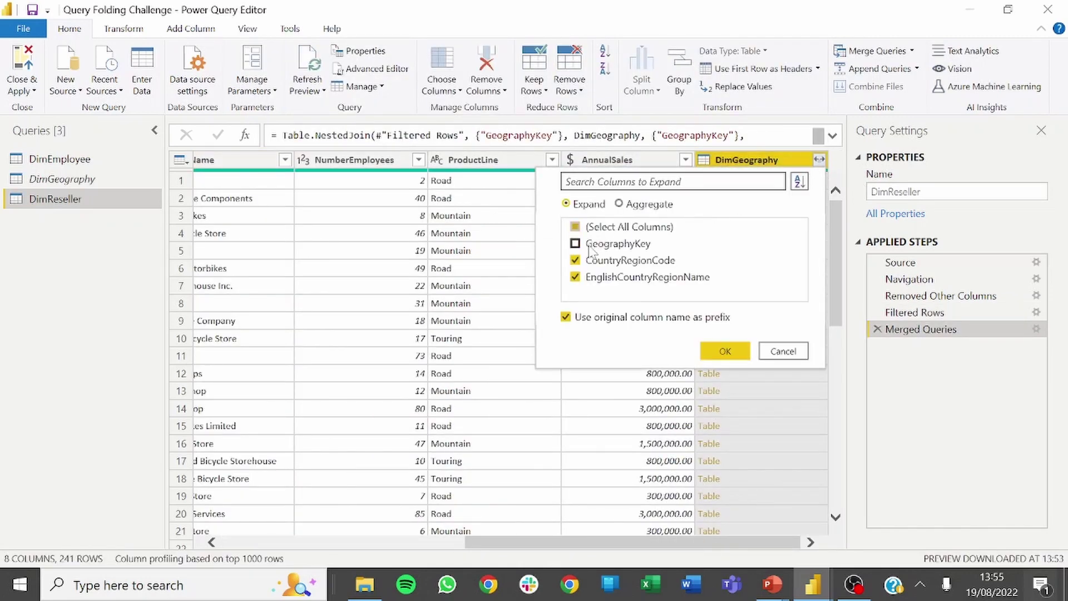
{"action": "left_click", "coordinate": [565, 317]}
{"action": "left_click", "coordinate": [725, 351]}
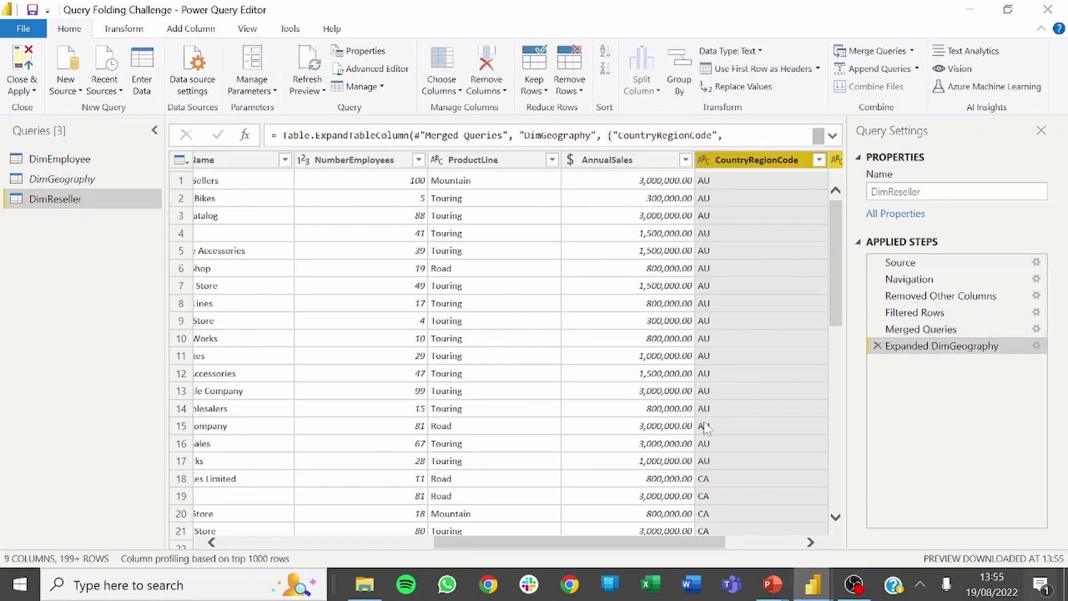
{"action": "left_click_drag", "start_coordinate": [656, 542], "coordinate": [805, 548]}
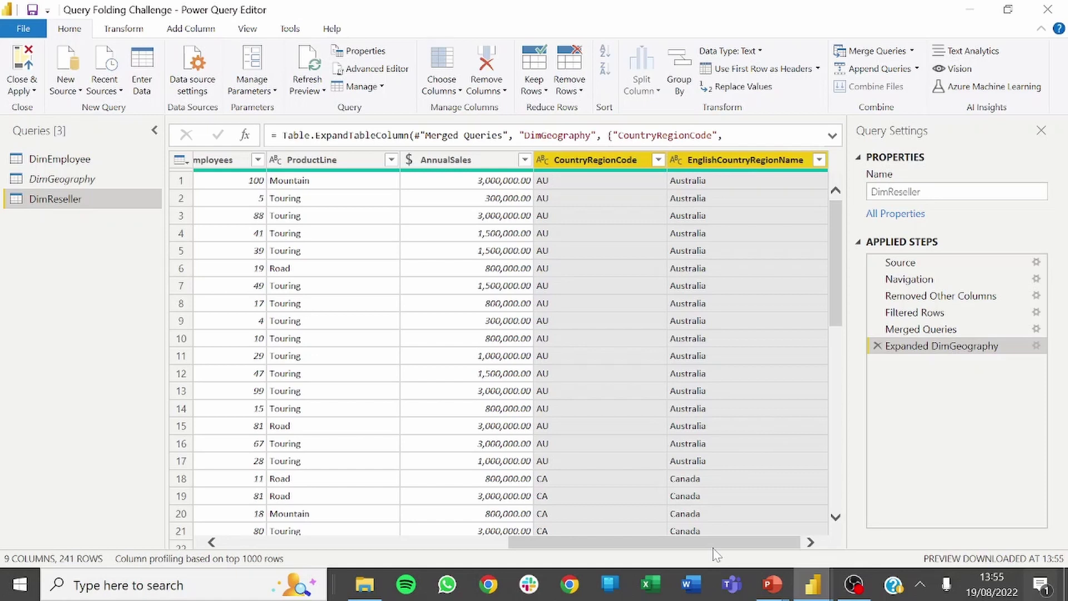
Step: Filter CountryRegionCode to exclude DE and GB, checking the condition against the Day 2 slide
{"action": "left_click", "coordinate": [567, 164]}
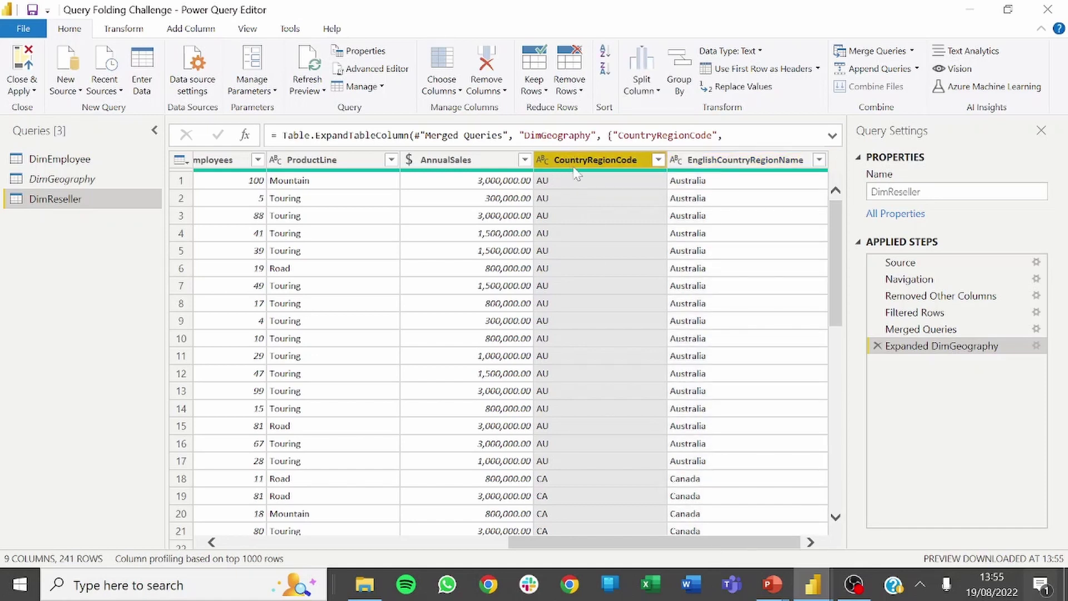
{"action": "key", "text": "alt+Tab"}
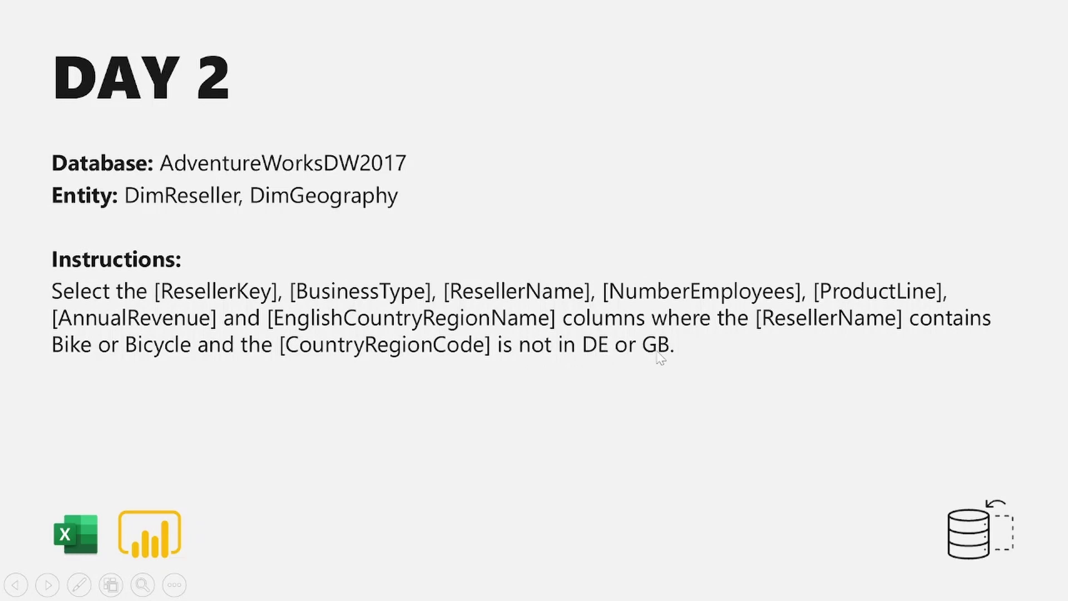
{"action": "key", "text": "alt+Tab"}
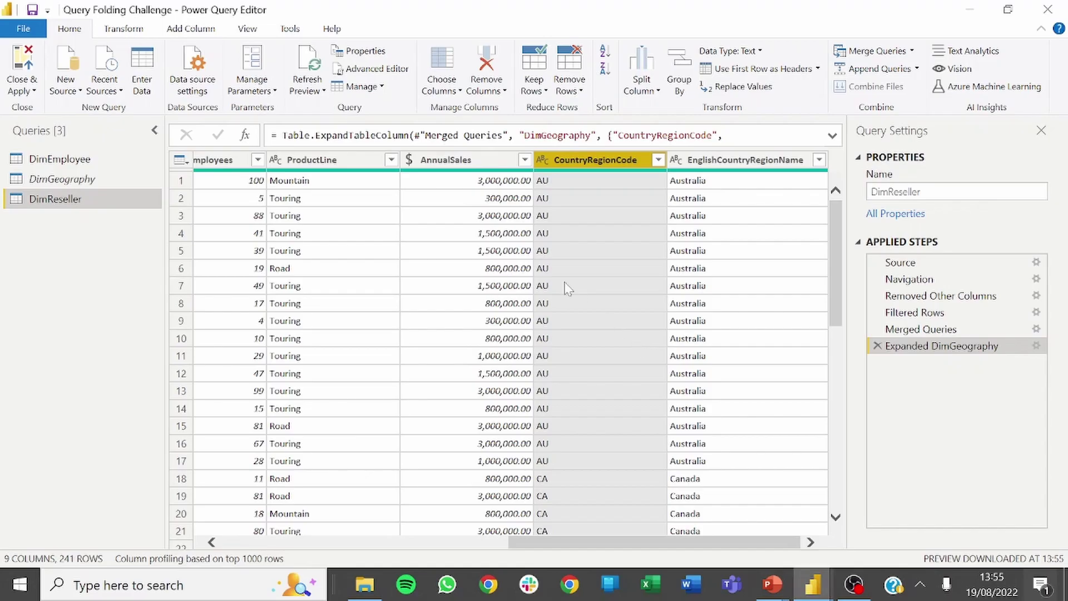
{"action": "left_click", "coordinate": [658, 160]}
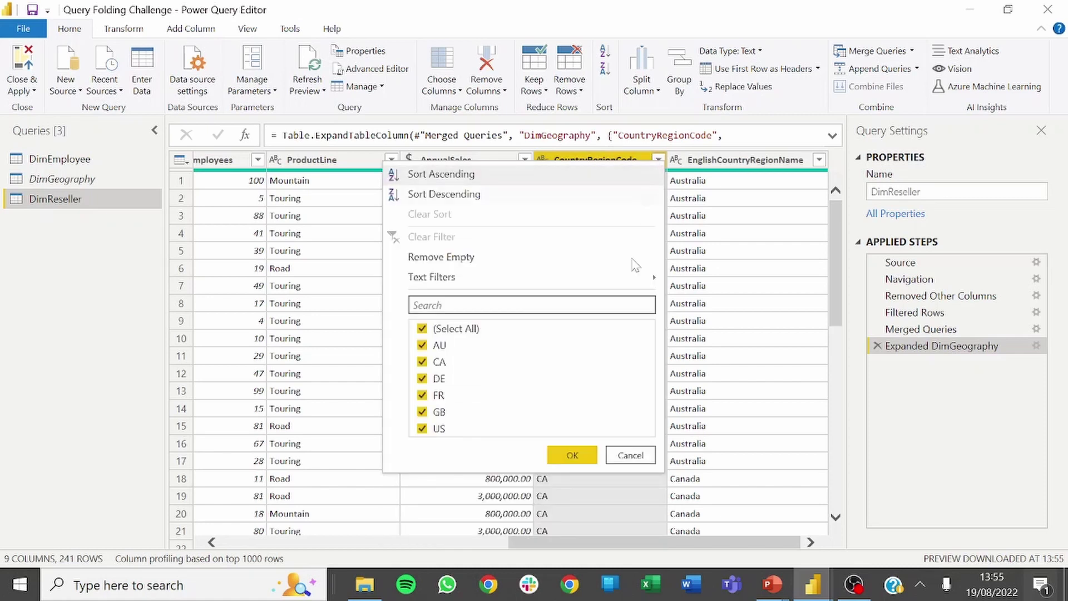
{"action": "left_click", "coordinate": [445, 362]}
{"action": "left_click", "coordinate": [445, 363]}
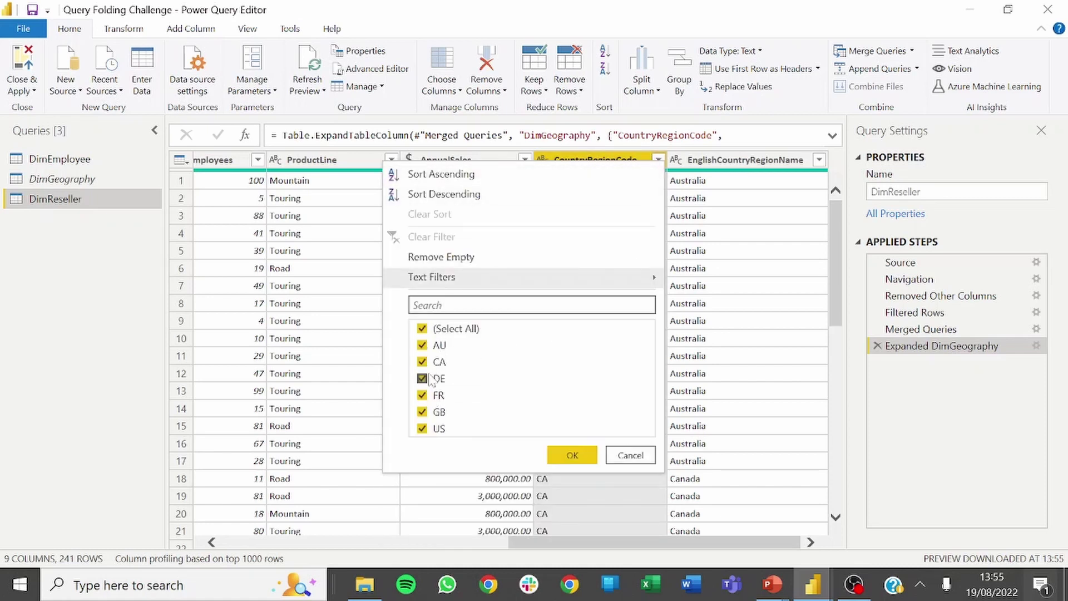
{"action": "left_click", "coordinate": [431, 379]}
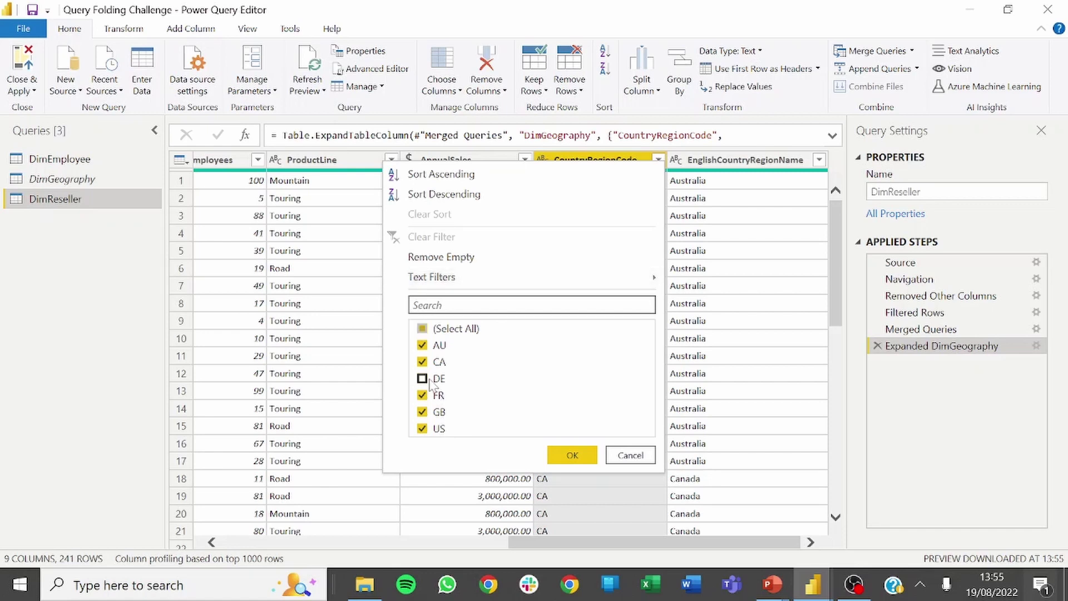
{"action": "left_click", "coordinate": [437, 412]}
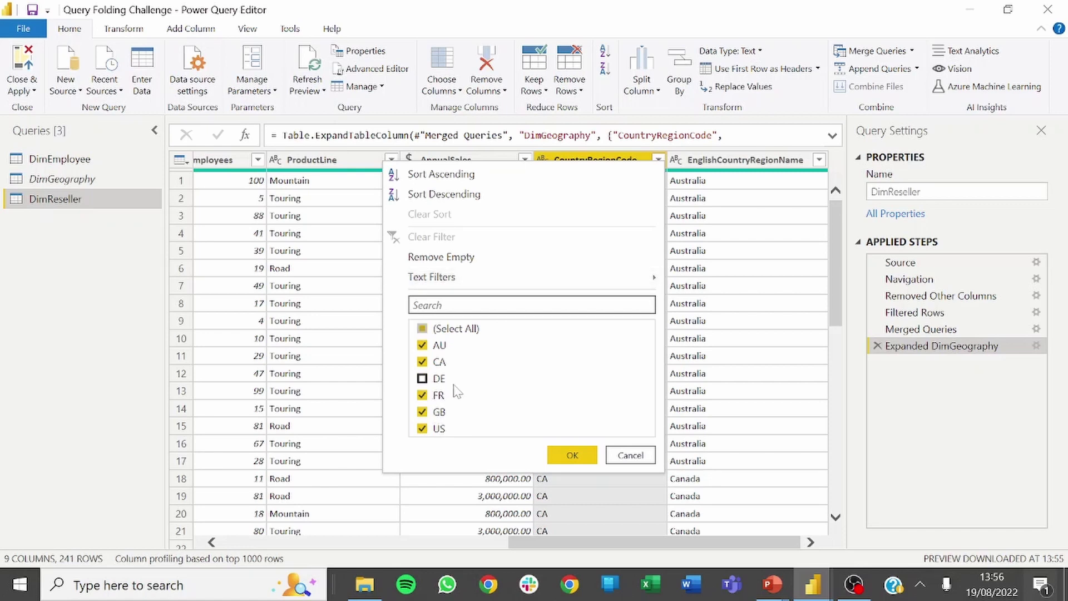
{"action": "left_click", "coordinate": [574, 454]}
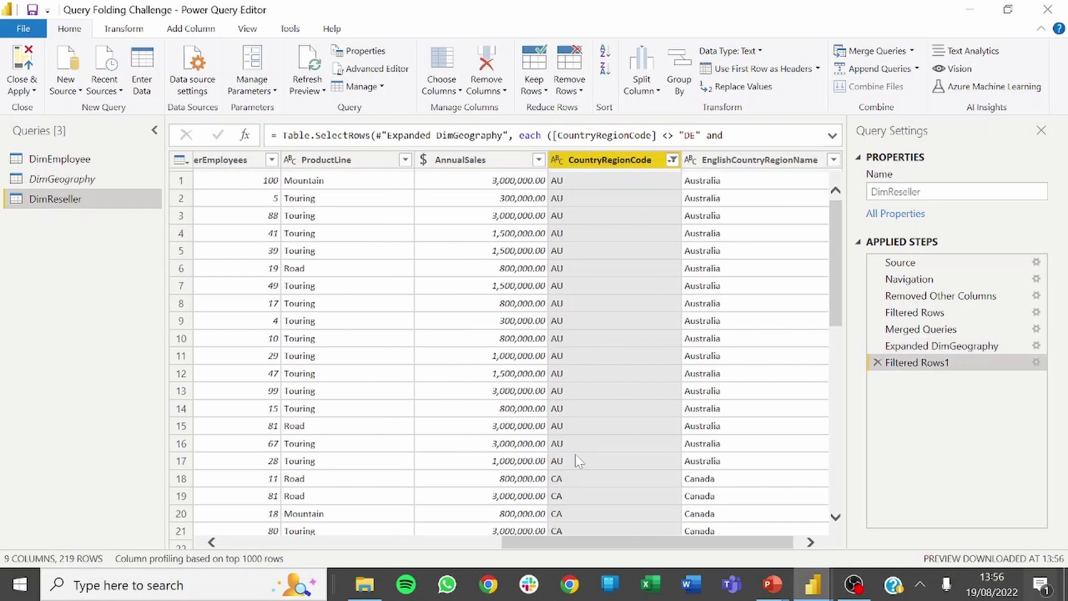
Step: Examine the full formula and native query of the Filtered Rows1 step, including its country code conditions
{"action": "left_click", "coordinate": [833, 135]}
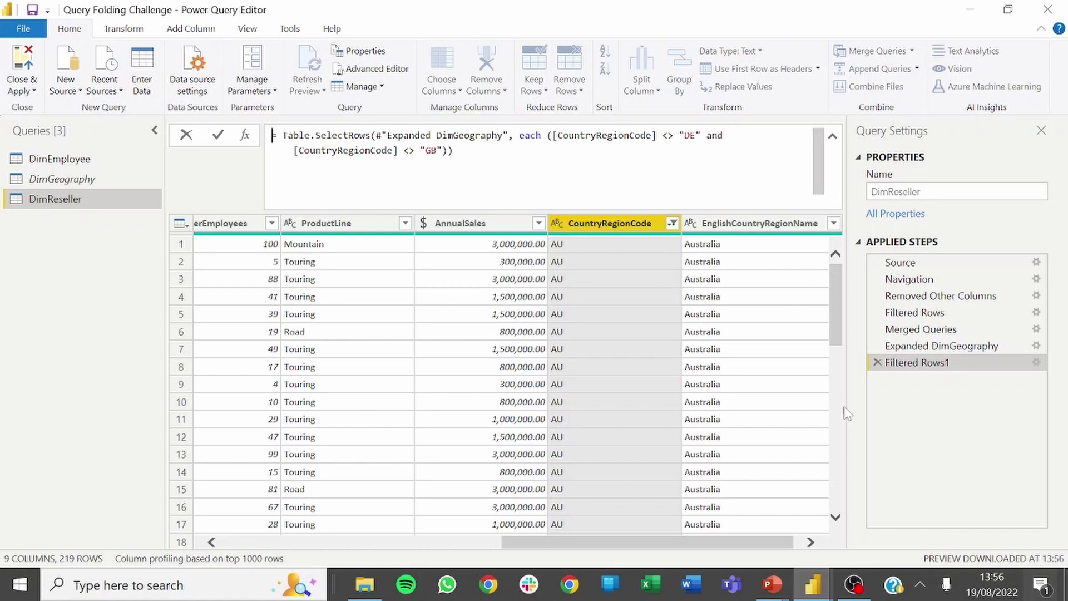
{"action": "left_click", "coordinate": [921, 399]}
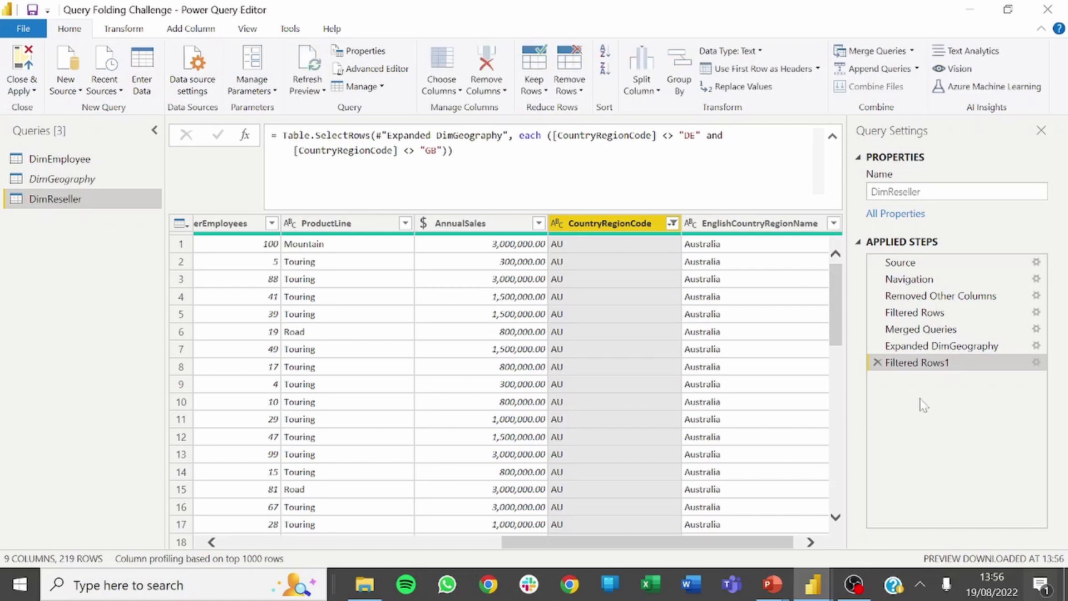
{"action": "right_click", "coordinate": [932, 367]}
{"action": "left_click", "coordinate": [990, 523]}
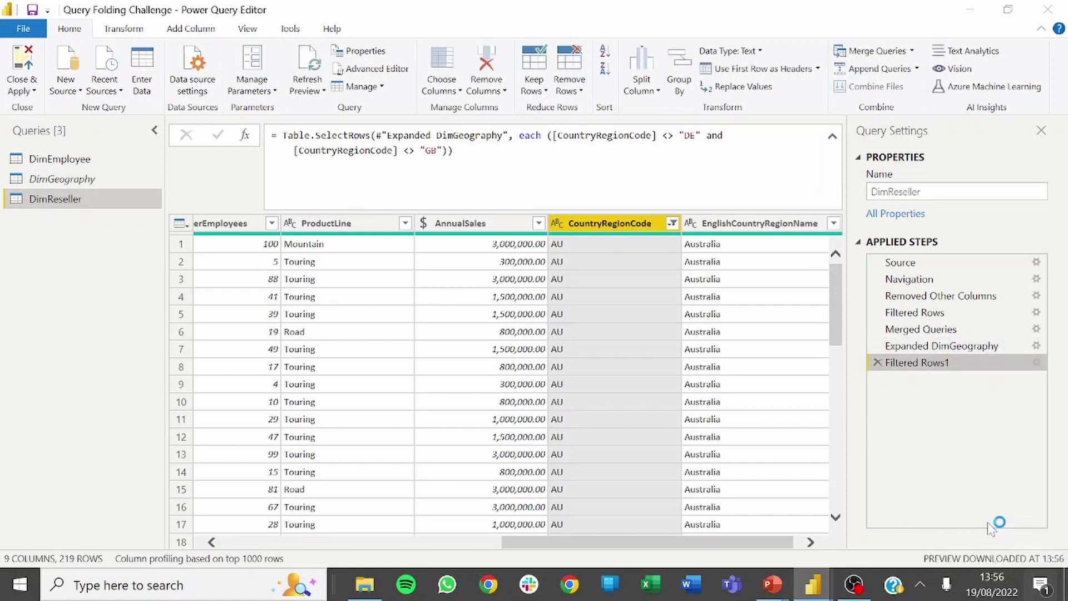
{"action": "scroll", "coordinate": [529, 273], "scroll_direction": "down", "scroll_amount": 7}
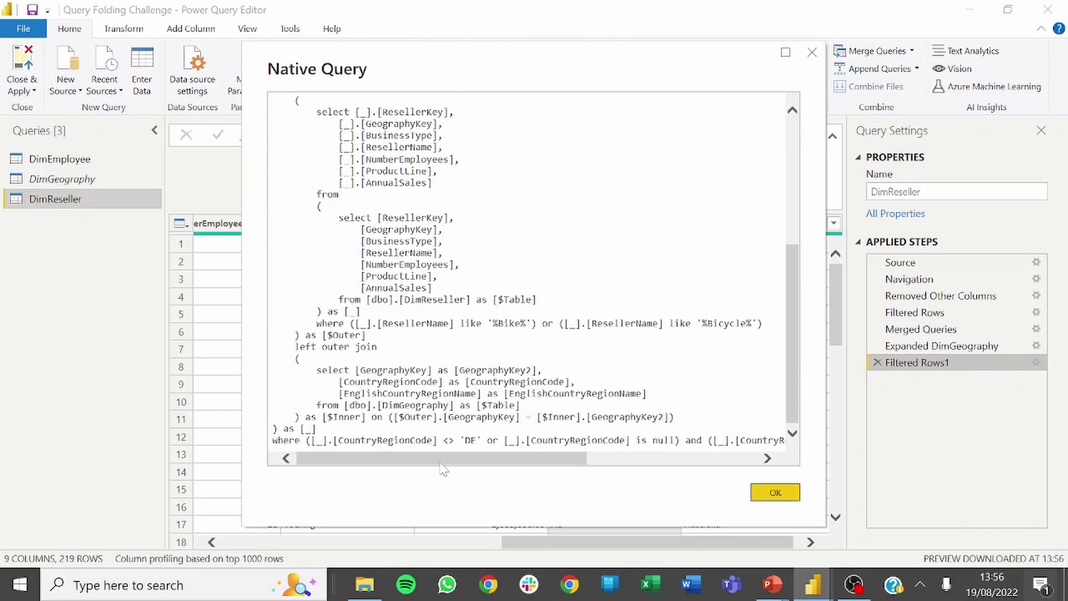
{"action": "left_click_drag", "start_coordinate": [440, 463], "coordinate": [646, 460]}
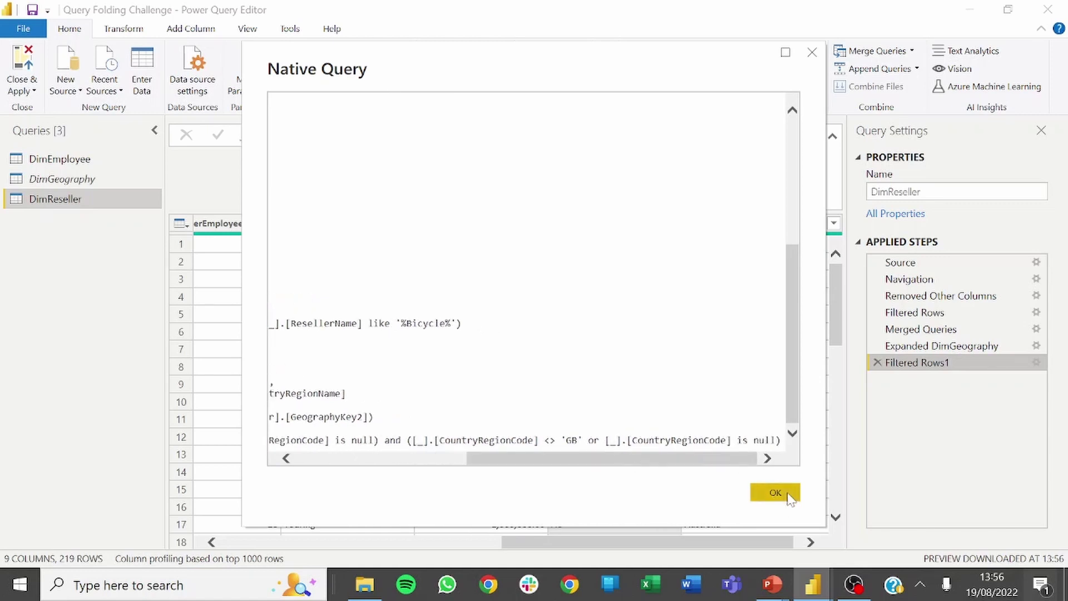
{"action": "left_click", "coordinate": [812, 53]}
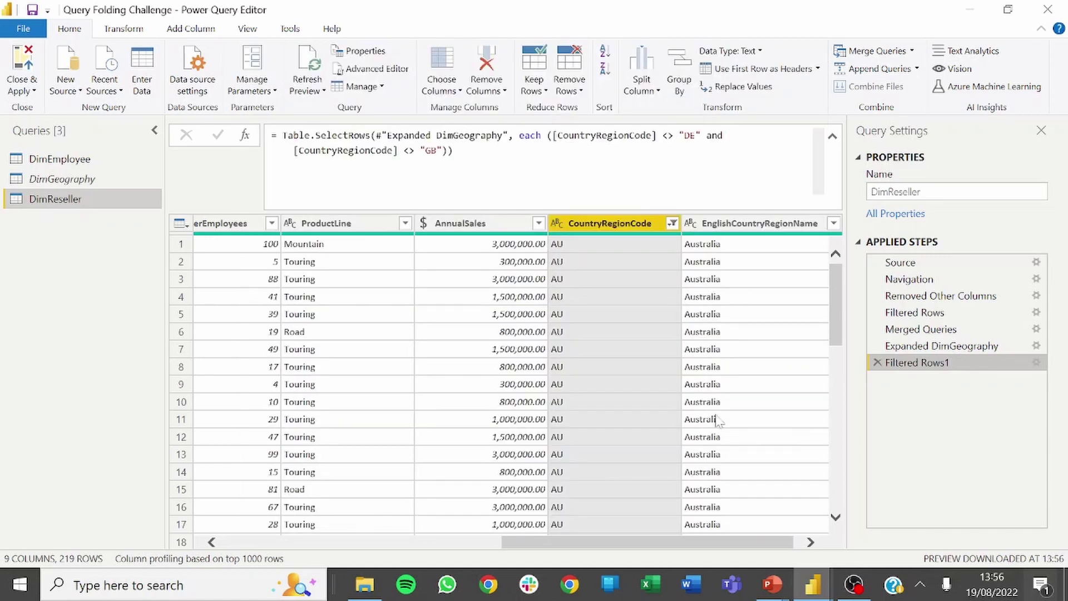
Step: Remove the GeographyKey and CountryRegionCode columns from DimReseller
{"action": "left_click_drag", "start_coordinate": [647, 542], "coordinate": [656, 540]}
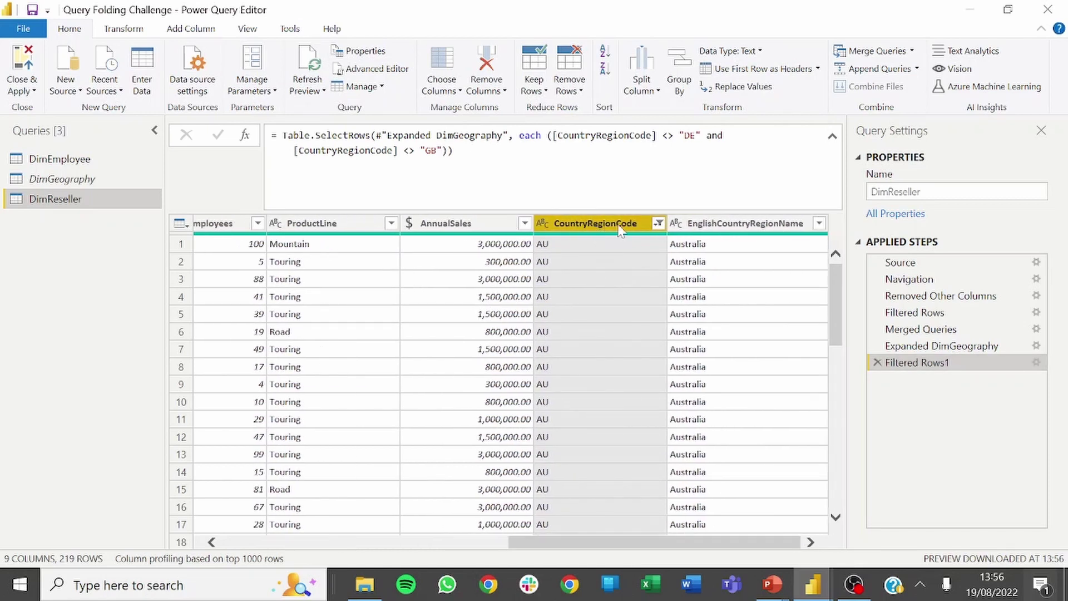
{"action": "left_click_drag", "start_coordinate": [644, 542], "coordinate": [376, 489]}
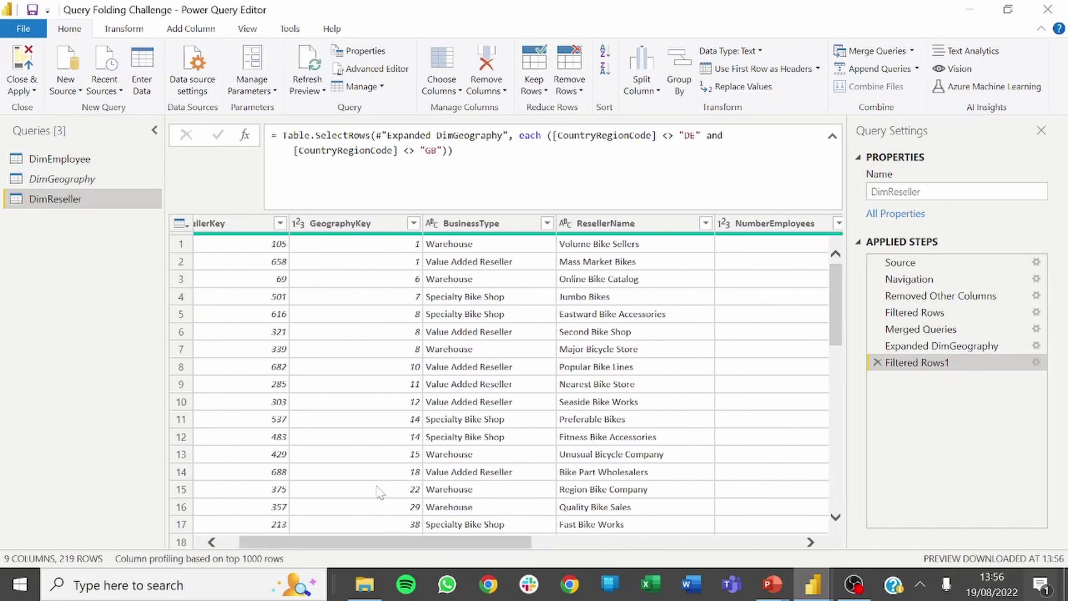
{"action": "left_click", "coordinate": [355, 229]}
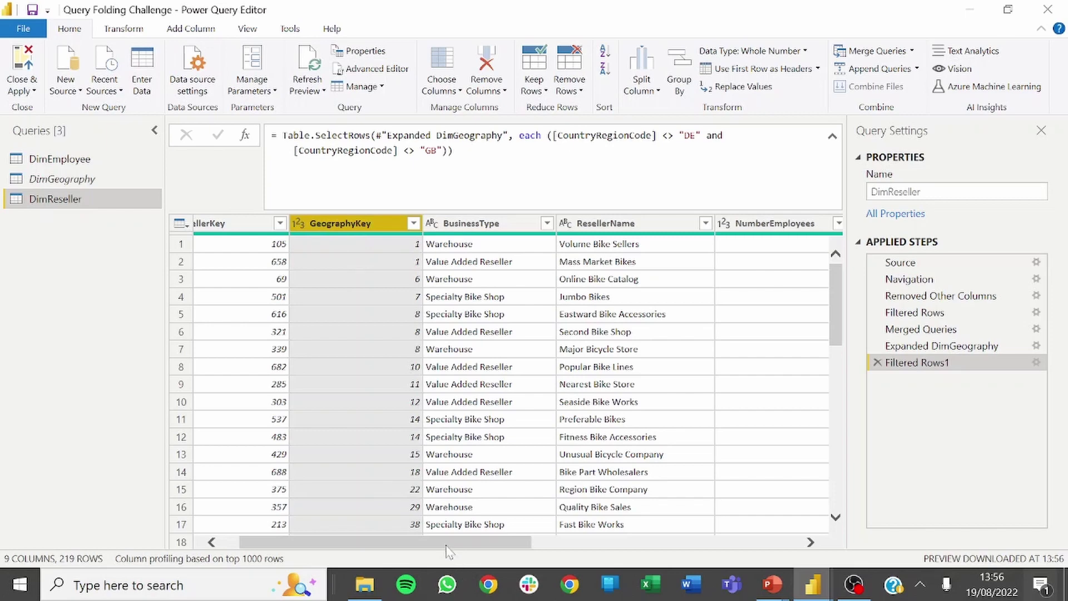
{"action": "left_click_drag", "start_coordinate": [448, 542], "coordinate": [782, 546]}
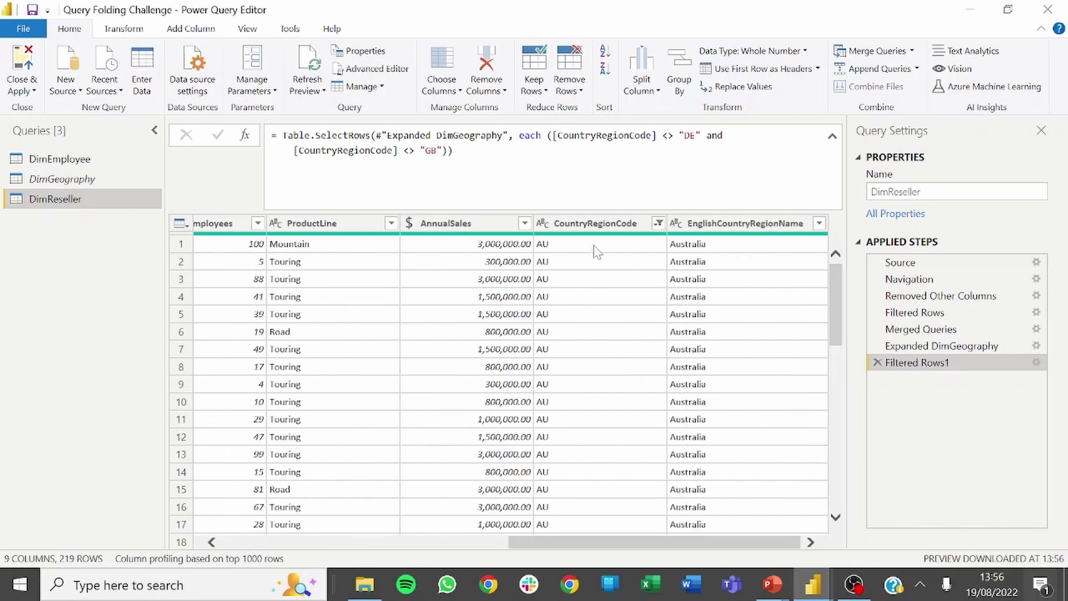
{"action": "left_click", "coordinate": [597, 225]}
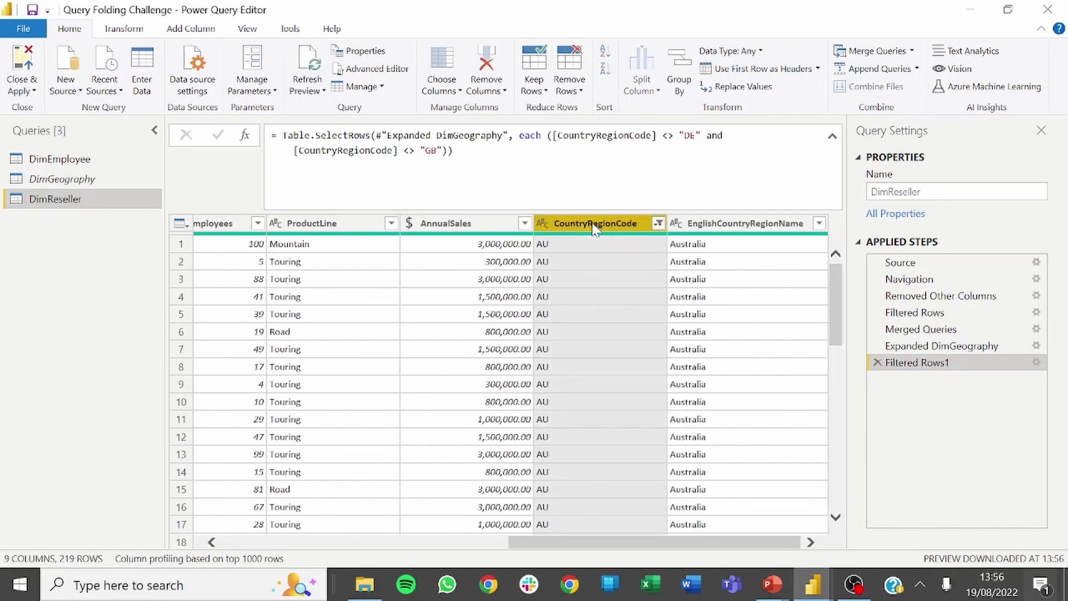
{"action": "right_click", "coordinate": [595, 227]}
{"action": "left_click", "coordinate": [617, 252]}
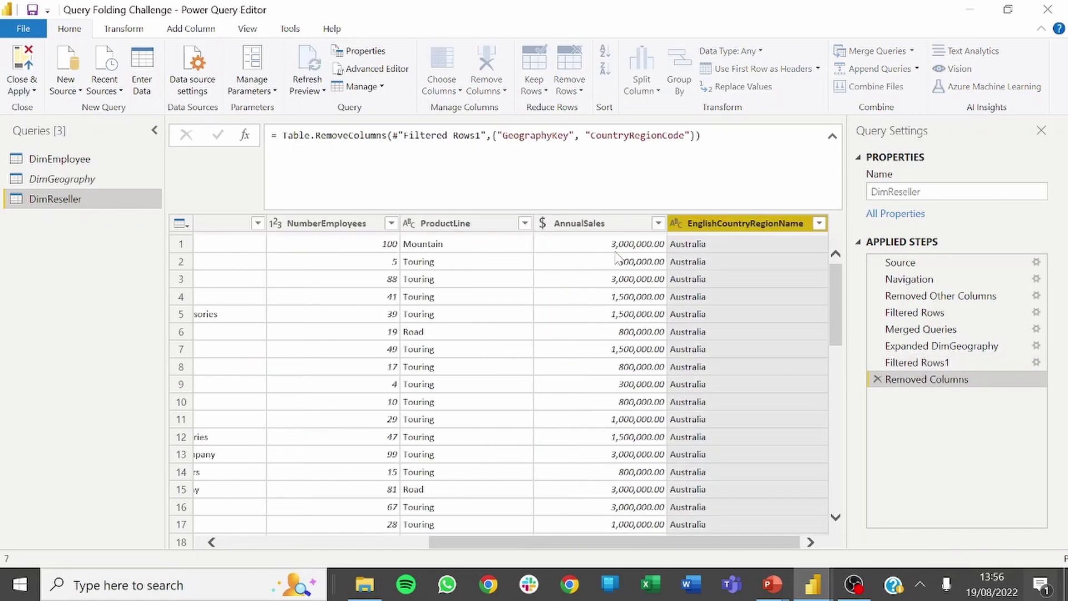
Step: Examine the native query of DimReseller's Removed Columns step through to its final country code conditions
{"action": "right_click", "coordinate": [917, 380]}
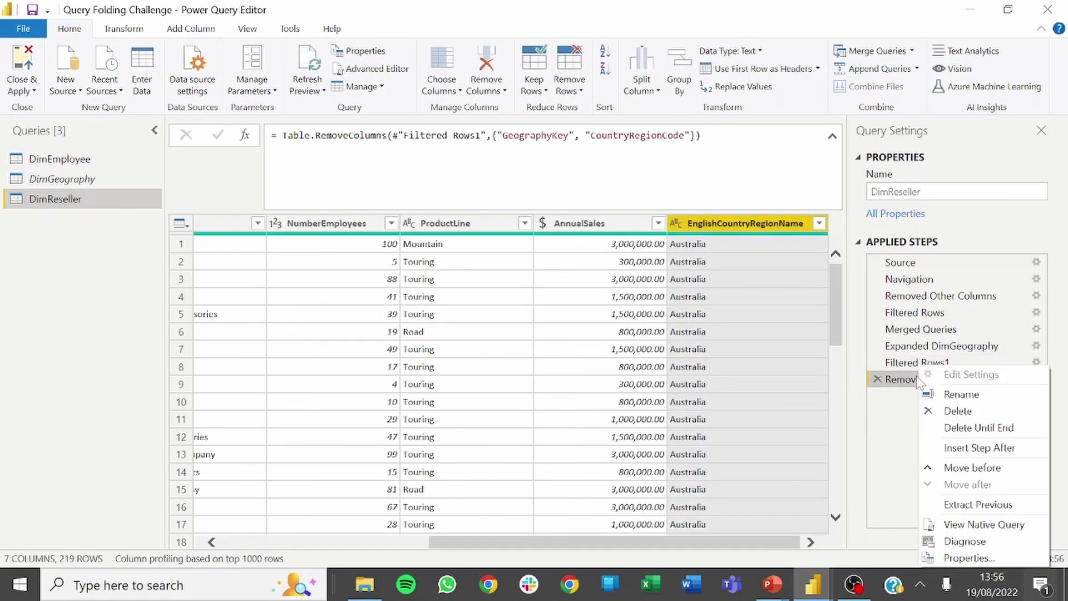
{"action": "left_click", "coordinate": [887, 425]}
{"action": "right_click", "coordinate": [901, 380]}
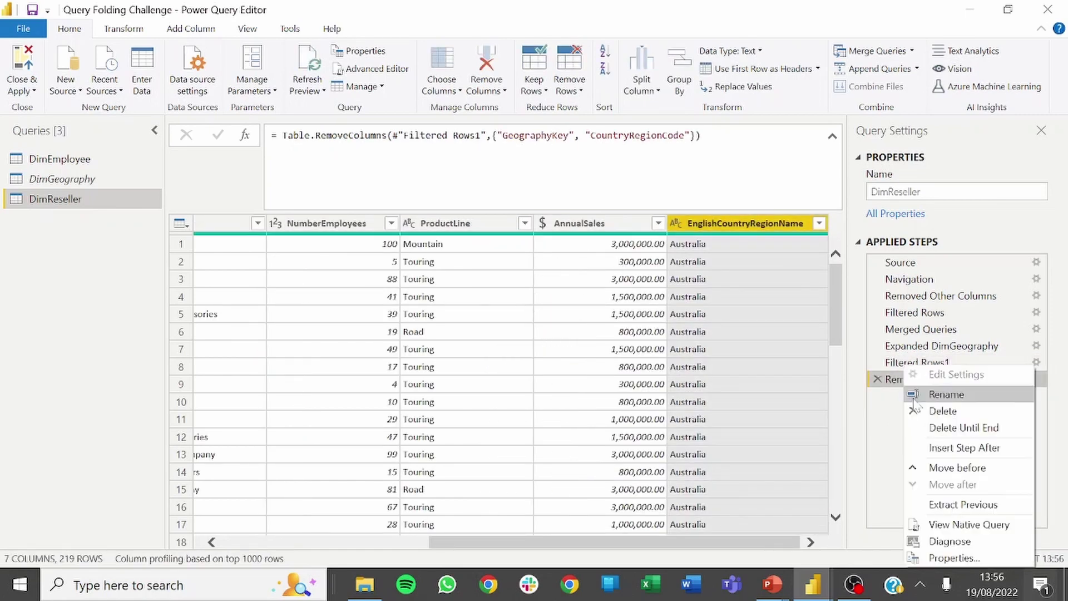
{"action": "left_click", "coordinate": [952, 524]}
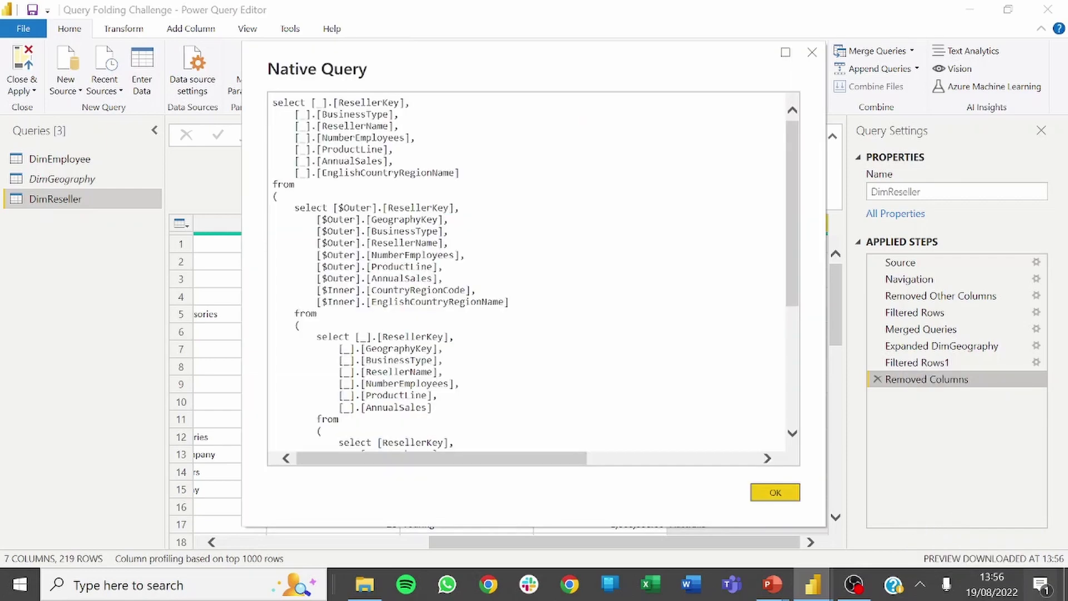
{"action": "scroll", "coordinate": [528, 273], "scroll_direction": "down", "scroll_amount": 6}
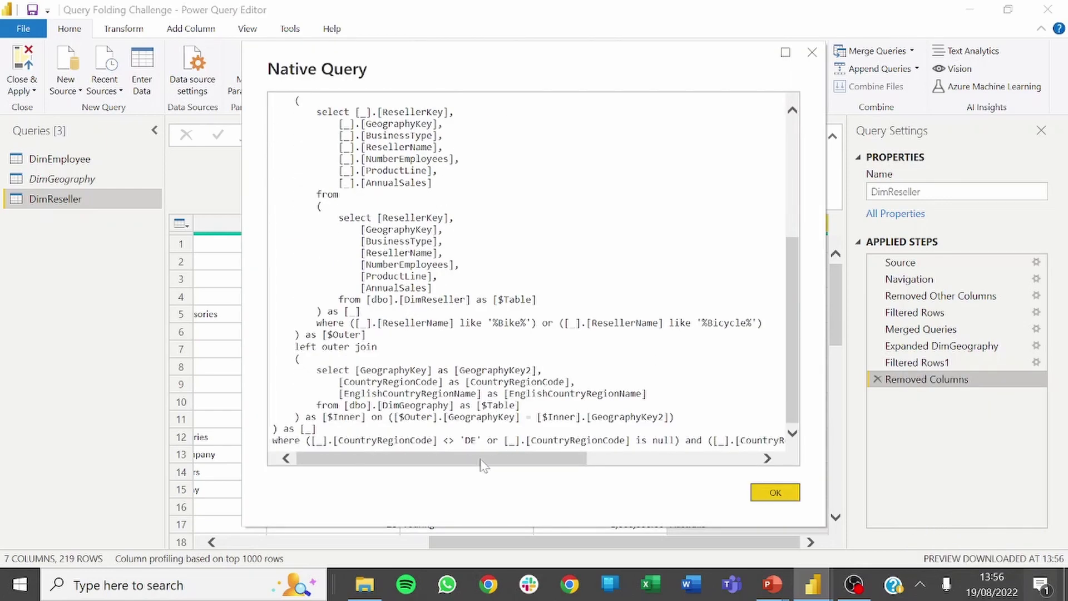
{"action": "left_click_drag", "start_coordinate": [483, 465], "coordinate": [409, 470]}
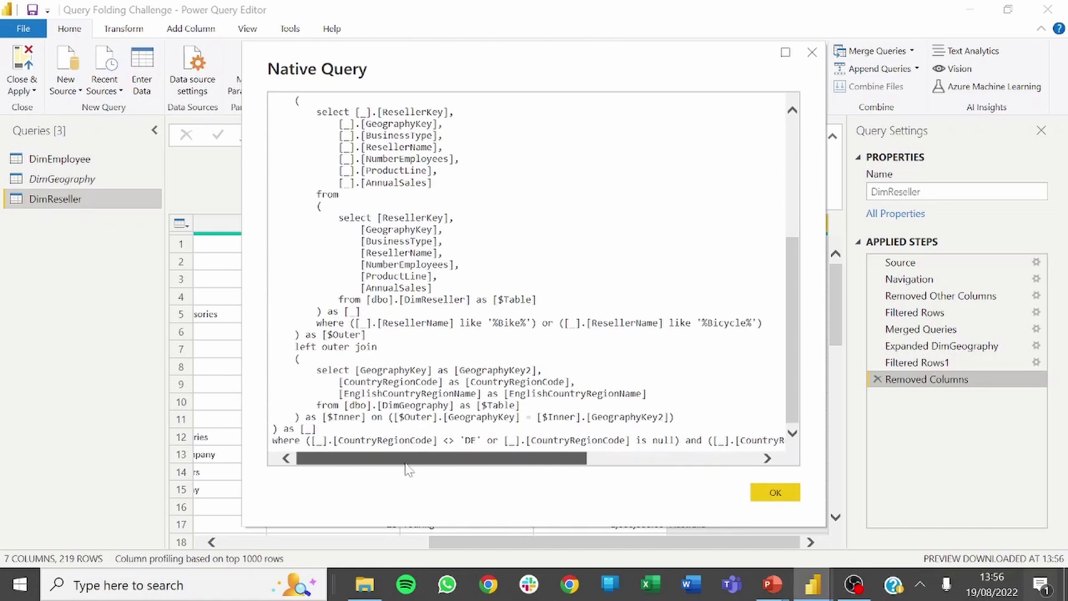
{"action": "left_click", "coordinate": [767, 492]}
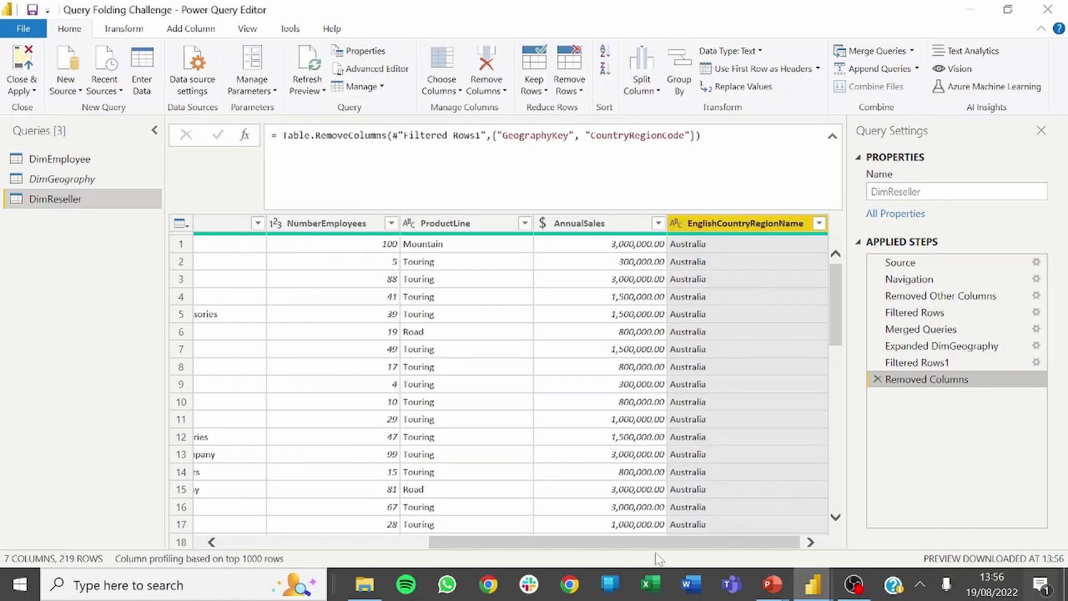
Step: Place the Day 2 slide in PowerPoint side by side with the Power Query Editor and hide the query settings
{"action": "left_click_drag", "start_coordinate": [634, 542], "coordinate": [415, 535]}
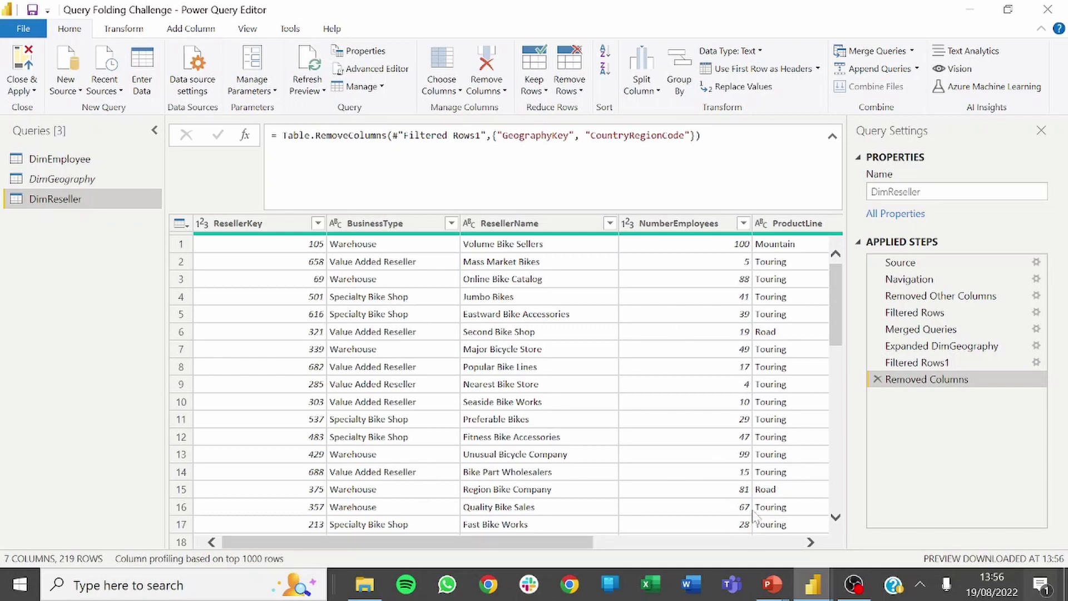
{"action": "mouse_move", "coordinate": [772, 584]}
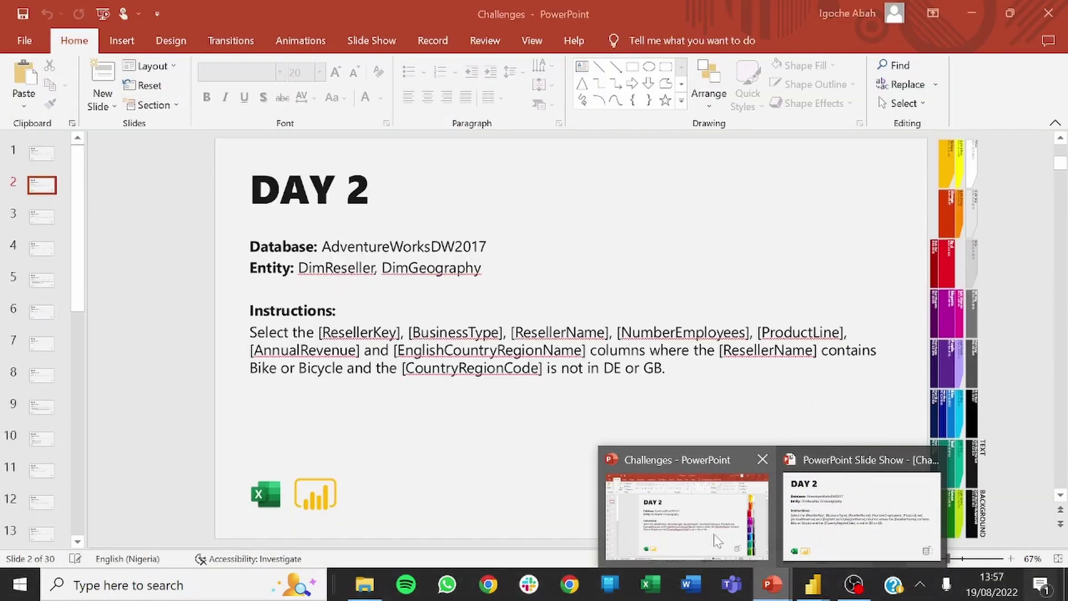
{"action": "left_click", "coordinate": [718, 540]}
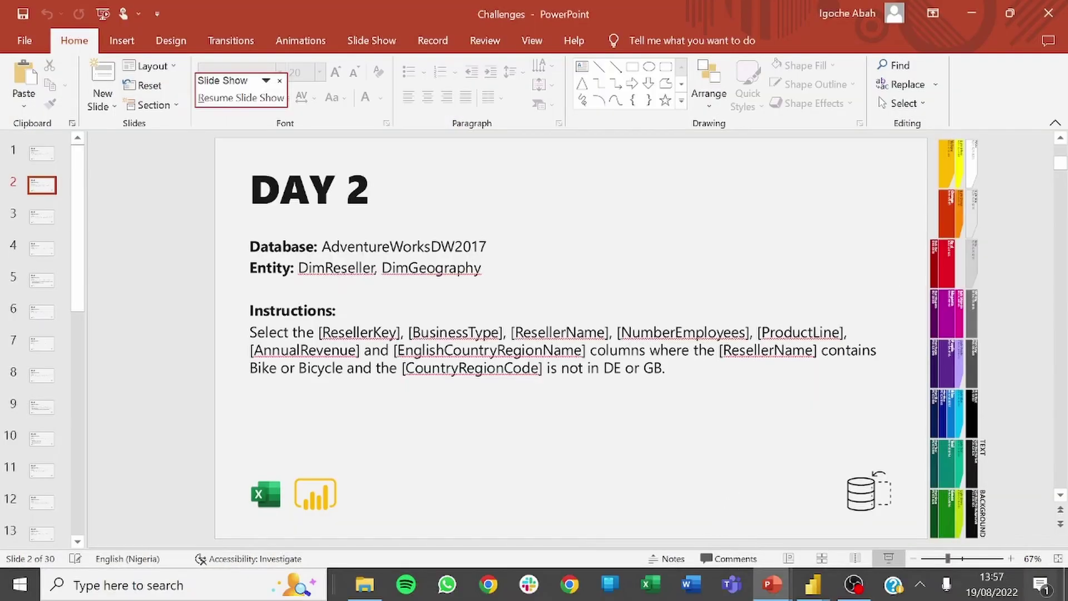
{"action": "key", "text": "super+Left"}
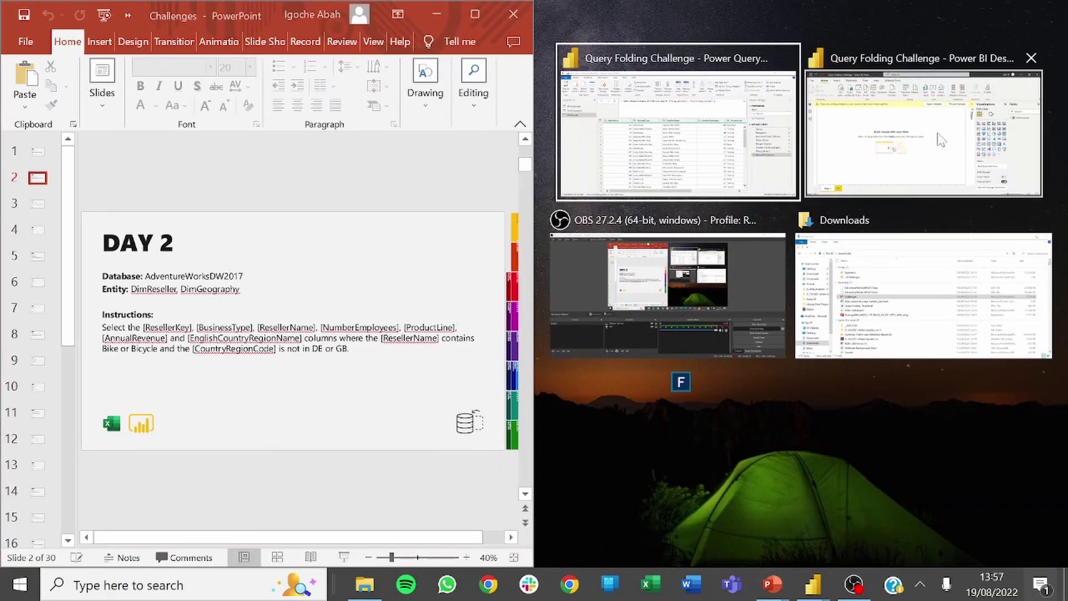
{"action": "left_click", "coordinate": [765, 160]}
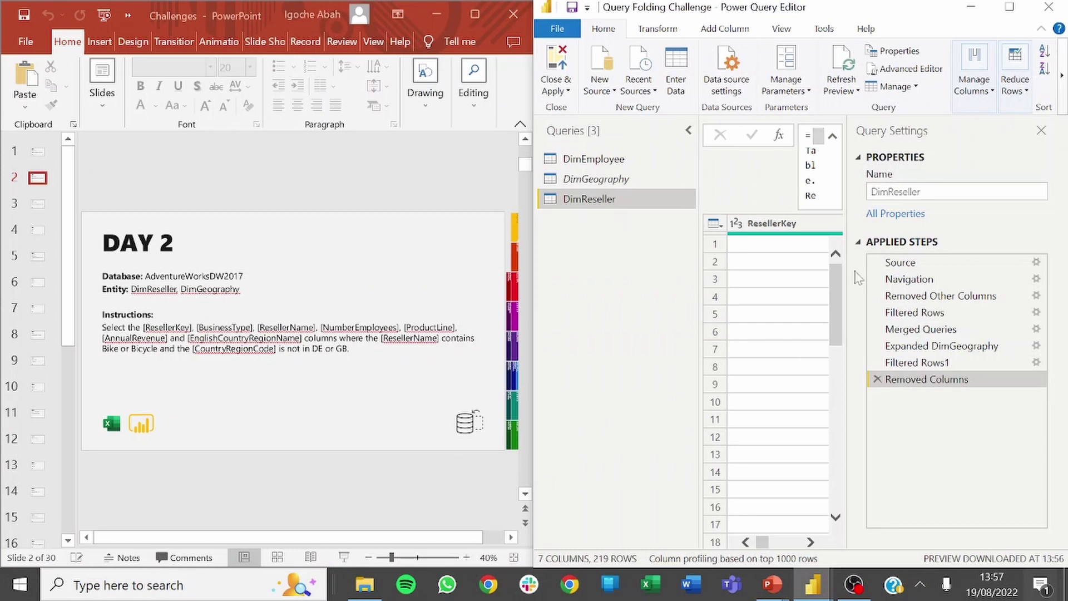
{"action": "left_click", "coordinate": [1041, 130]}
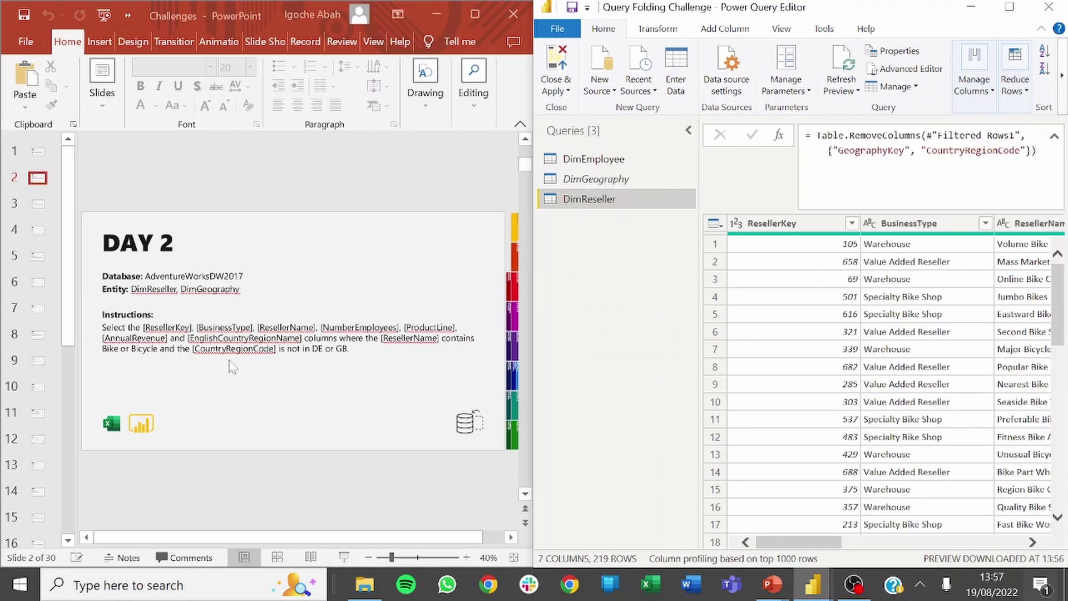
Step: Compare each DimReseller column from BusinessType to EnglishCountryRegionName with the columns requested on the Day 2 slide
{"action": "left_click_drag", "start_coordinate": [820, 546], "coordinate": [856, 546]}
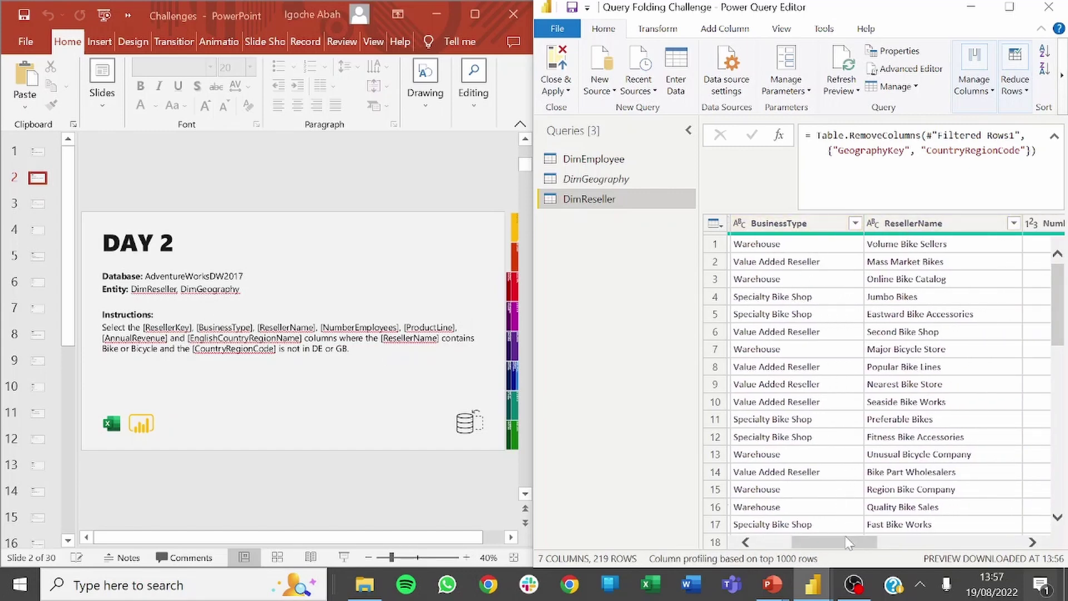
{"action": "left_click_drag", "start_coordinate": [848, 543], "coordinate": [903, 542]}
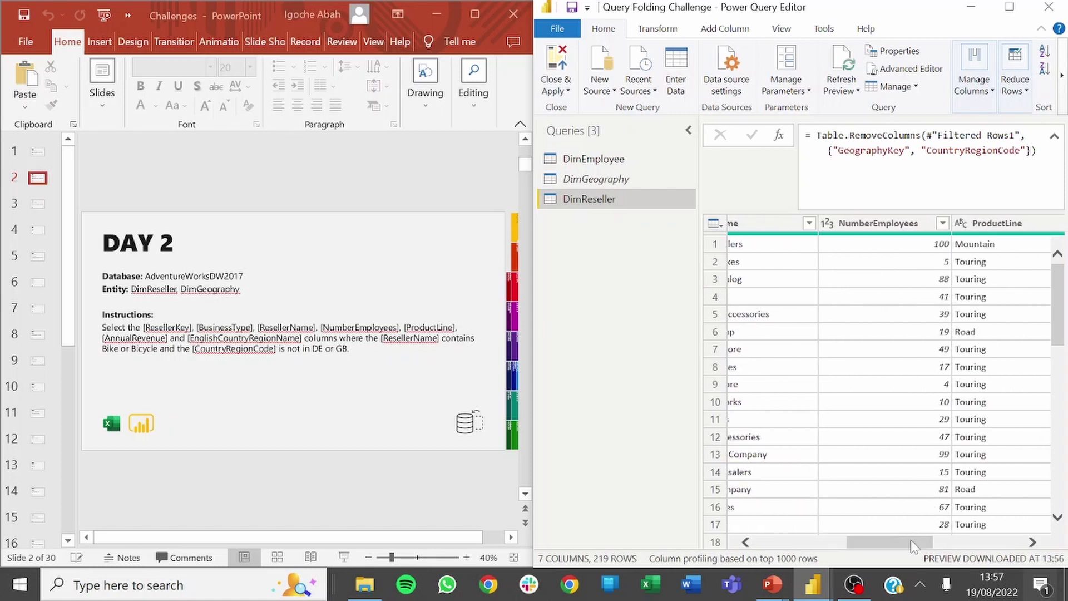
{"action": "left_click_drag", "start_coordinate": [913, 542], "coordinate": [940, 520]}
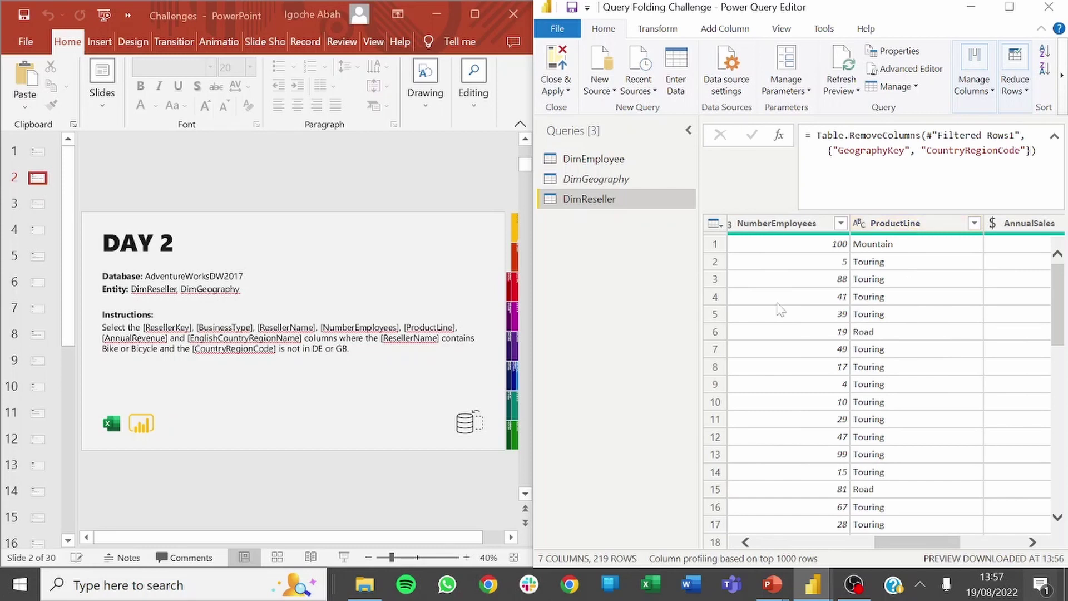
{"action": "left_click_drag", "start_coordinate": [932, 542], "coordinate": [968, 528]}
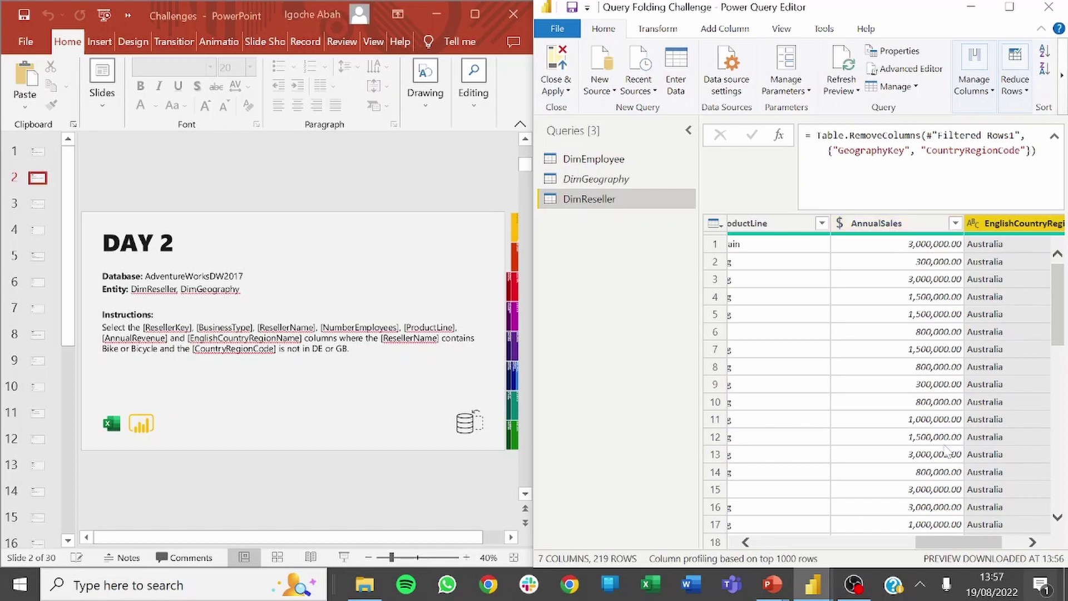
{"action": "left_click_drag", "start_coordinate": [965, 545], "coordinate": [988, 548]}
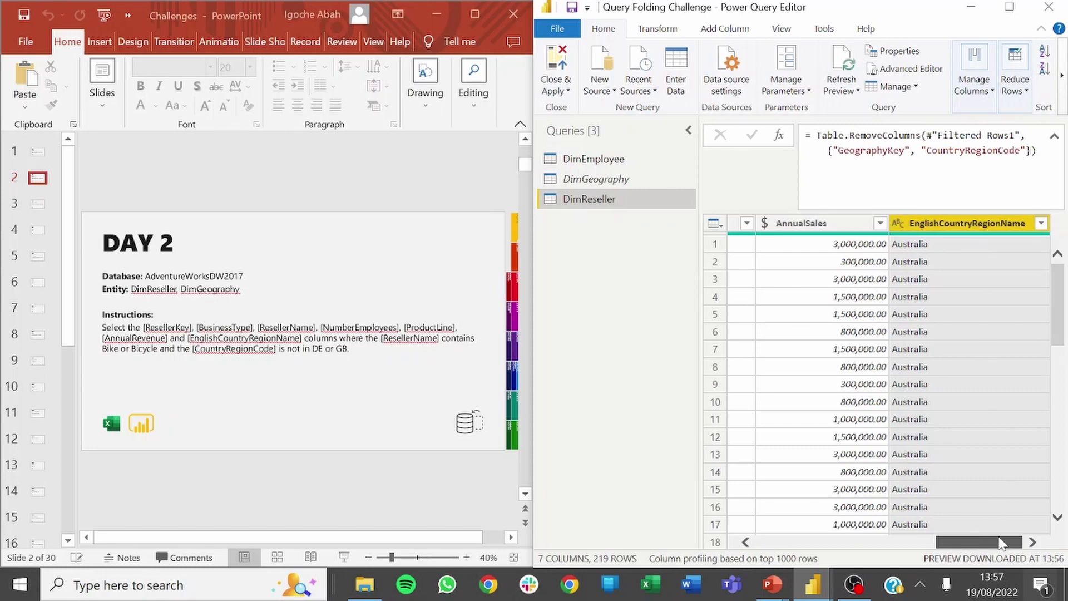
Step: Maximize the Power Query Editor and show the query settings with the applied steps again
{"action": "left_click", "coordinate": [1009, 6]}
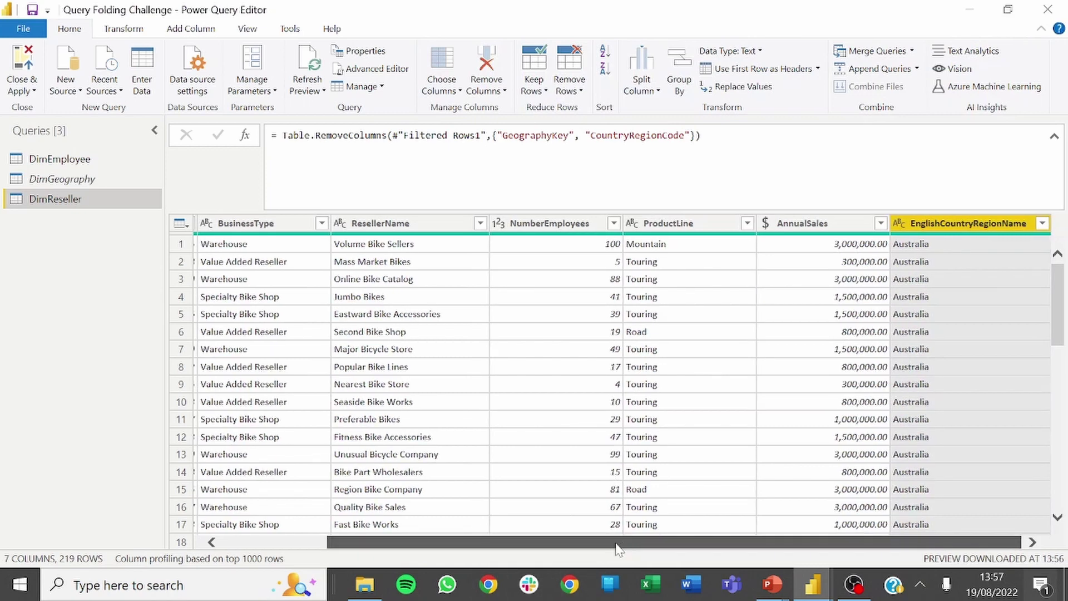
{"action": "left_click_drag", "start_coordinate": [615, 542], "coordinate": [397, 533]}
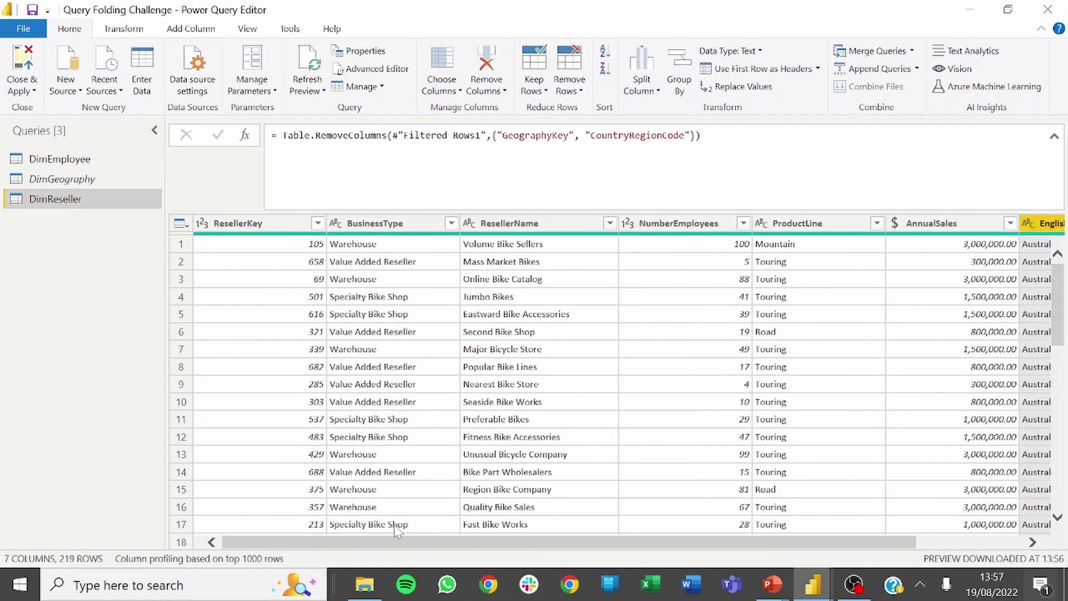
{"action": "left_click", "coordinate": [188, 29]}
{"action": "left_click", "coordinate": [257, 33]}
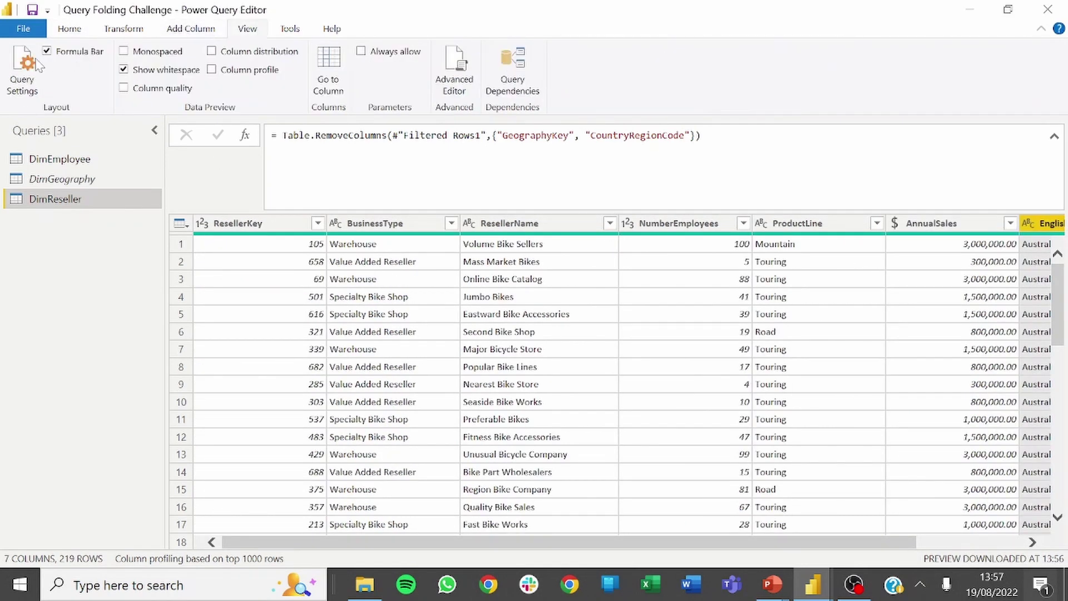
{"action": "left_click", "coordinate": [23, 71]}
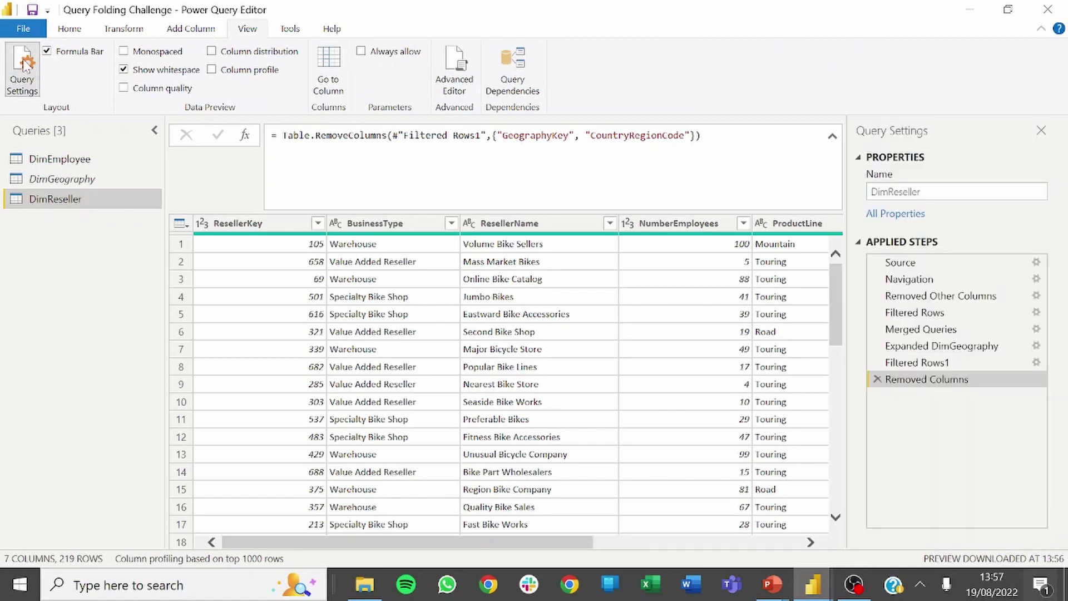
Step: Edit DimReseller's Removed Other Columns step to keep AnnualRevenue instead of AnnualSales
{"action": "left_click", "coordinate": [949, 297]}
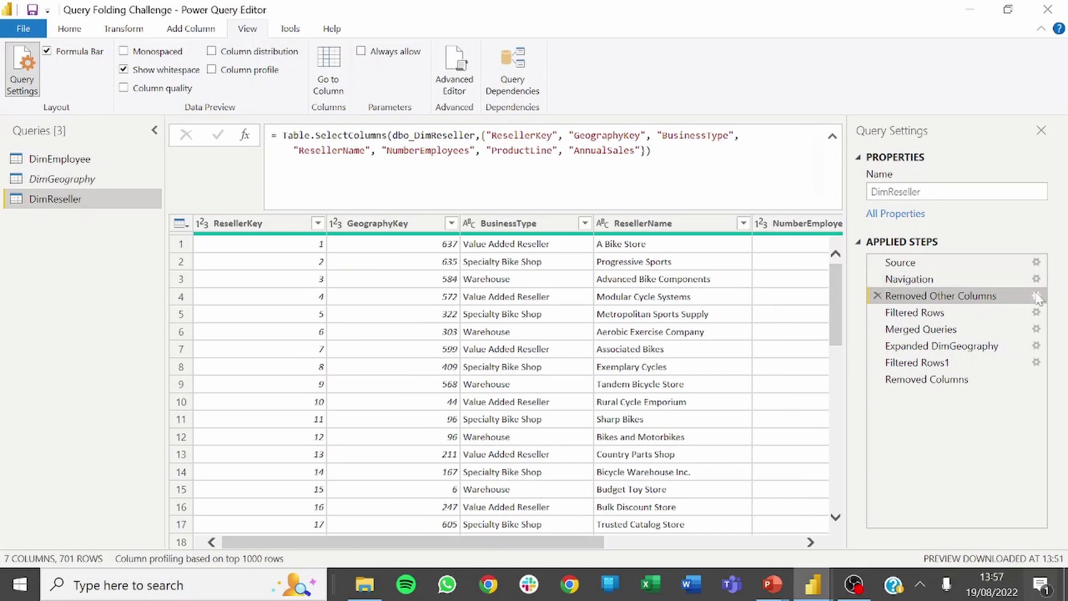
{"action": "left_click", "coordinate": [1036, 297]}
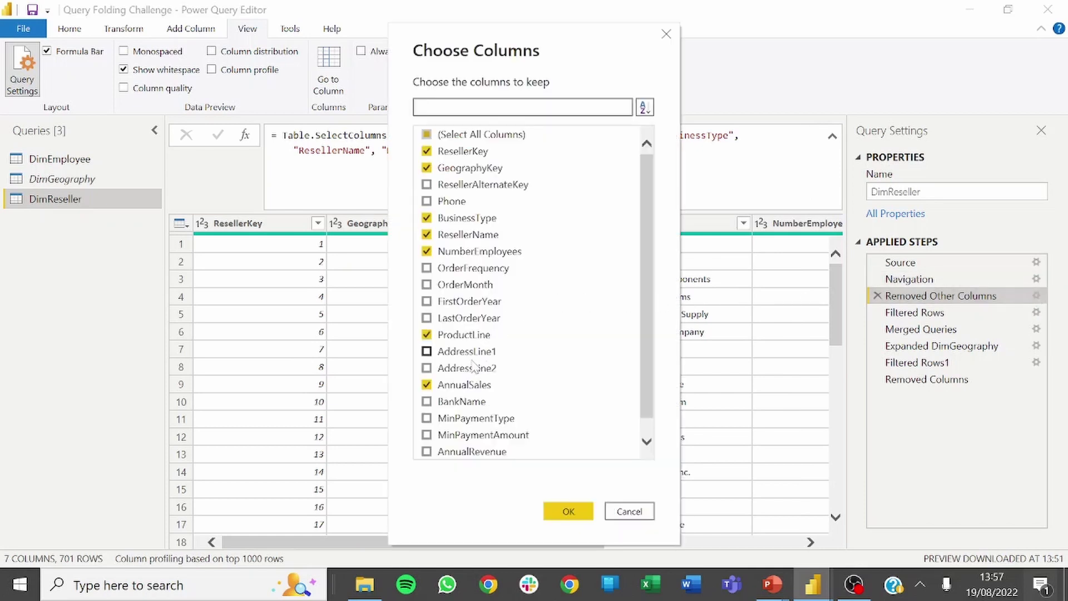
{"action": "left_click", "coordinate": [451, 387]}
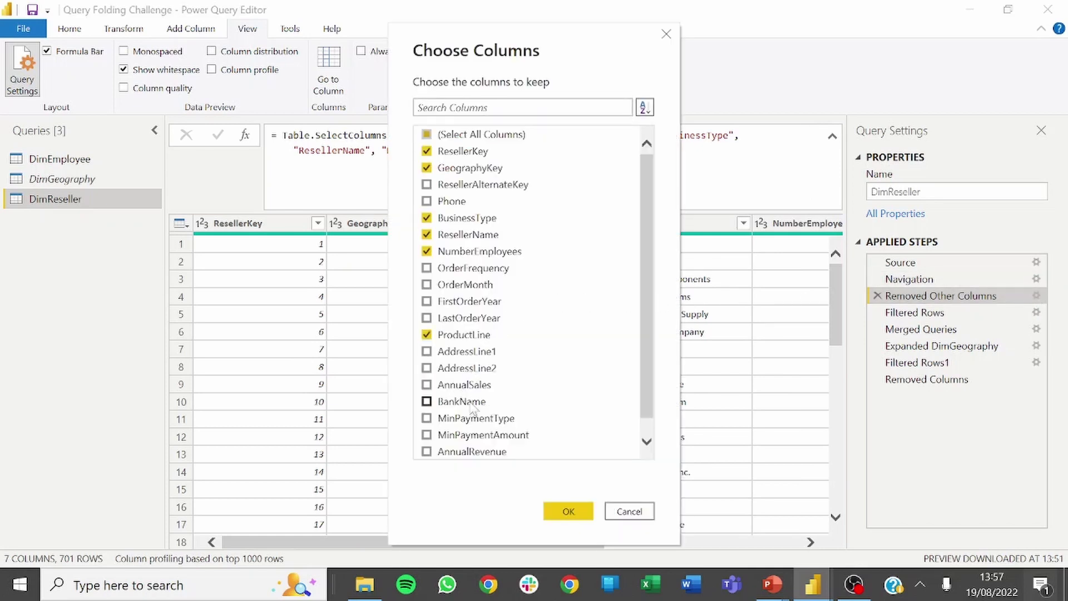
{"action": "scroll", "coordinate": [469, 423], "scroll_direction": "down", "scroll_amount": 1}
{"action": "left_click", "coordinate": [469, 438]}
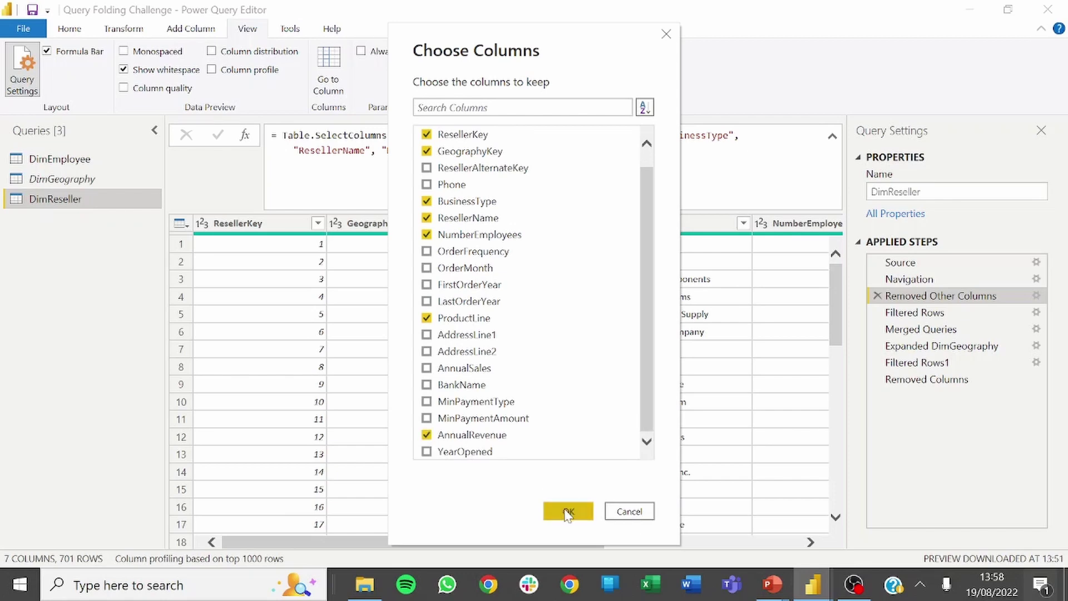
{"action": "left_click", "coordinate": [566, 510]}
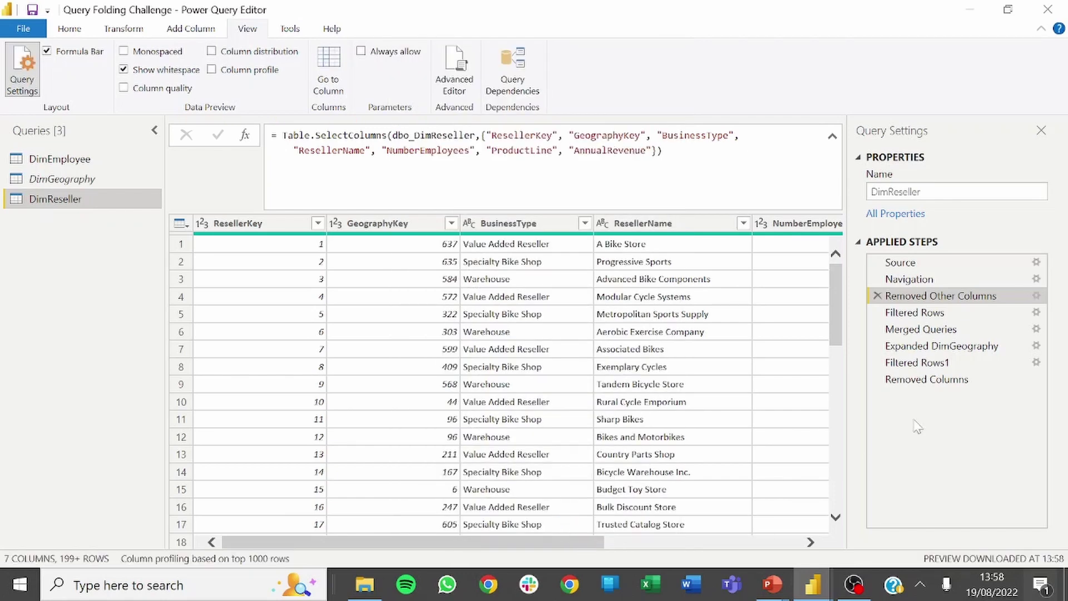
Step: Check the columns and rows of DimReseller's Removed Columns step, including AnnualRevenue and the reseller names, and view the DimGeography query
{"action": "left_click", "coordinate": [939, 380]}
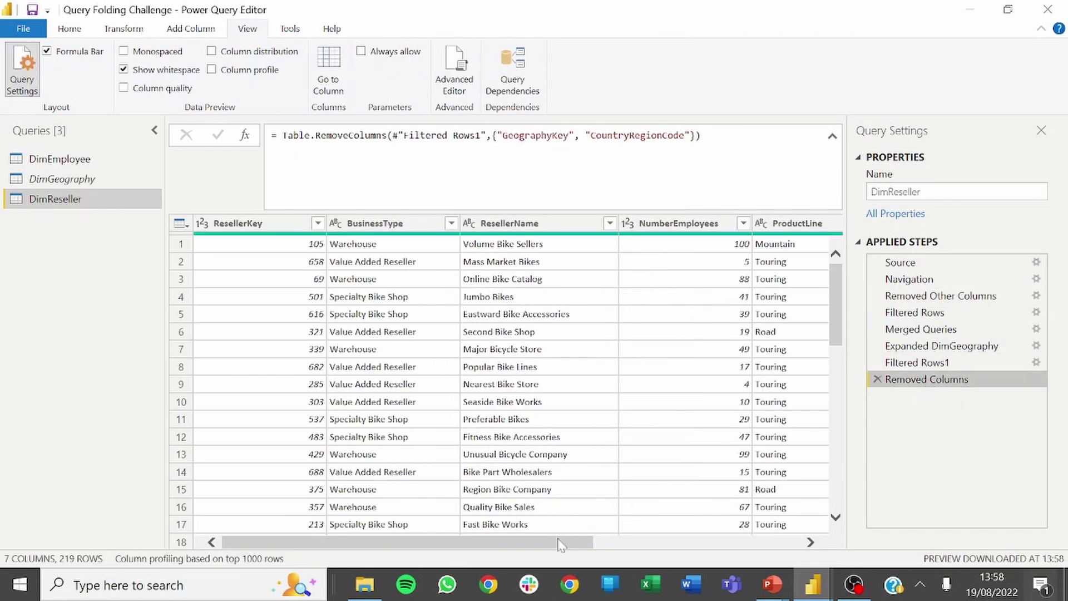
{"action": "left_click_drag", "start_coordinate": [560, 542], "coordinate": [881, 554]}
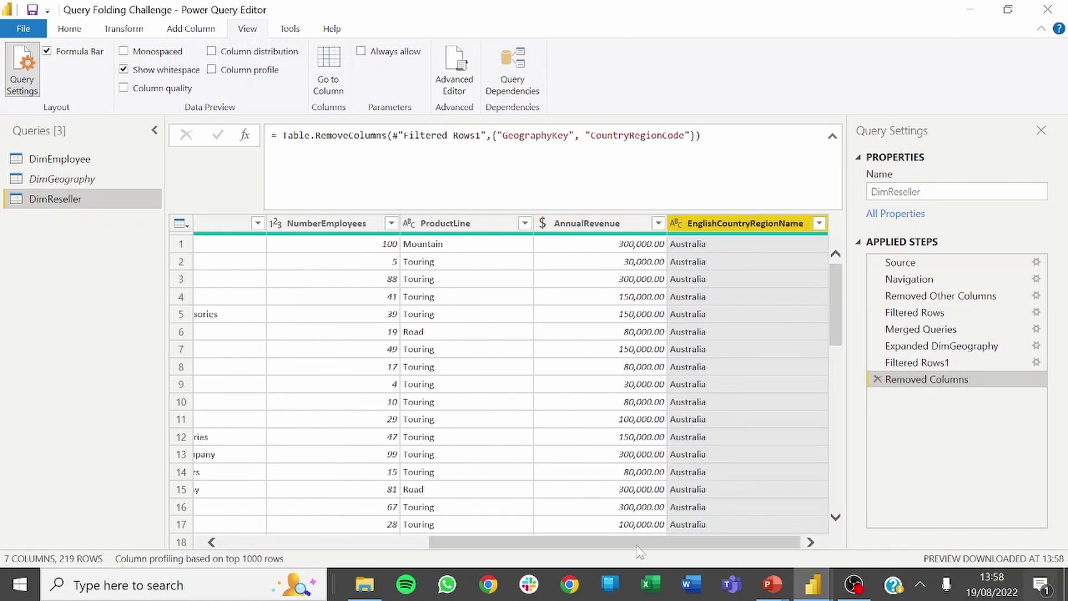
{"action": "left_click_drag", "start_coordinate": [640, 549], "coordinate": [412, 535]}
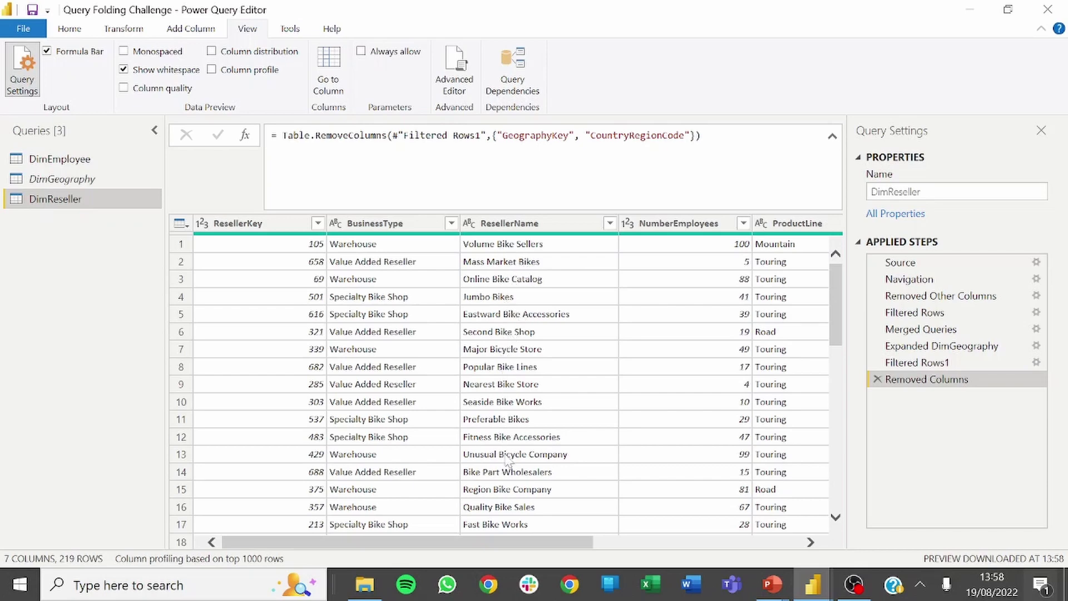
{"action": "scroll", "coordinate": [487, 481], "scroll_direction": "down", "scroll_amount": 6}
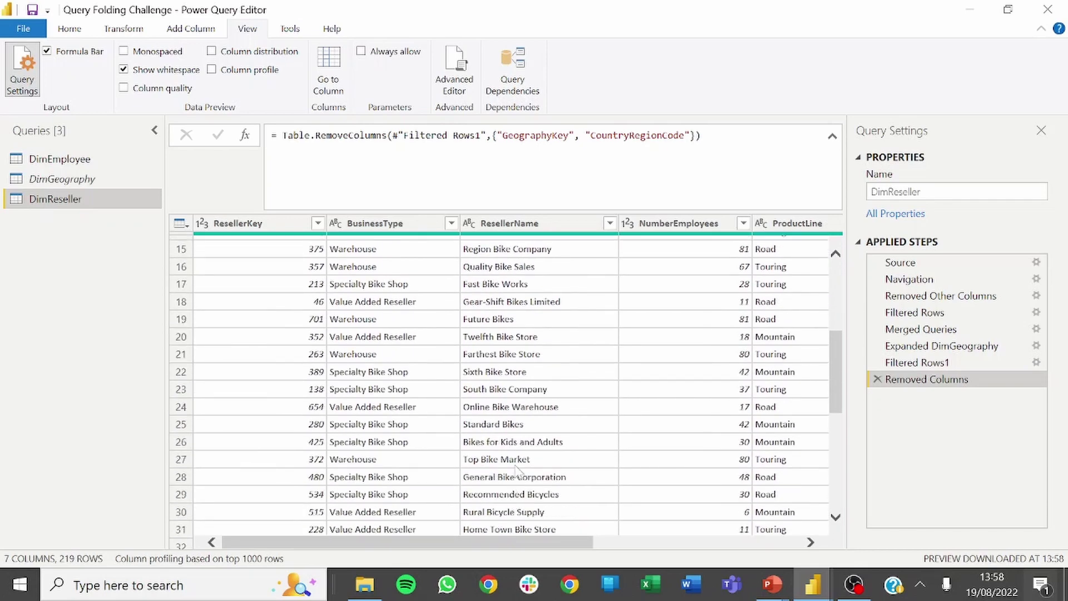
{"action": "scroll", "coordinate": [515, 479], "scroll_direction": "down", "scroll_amount": 20}
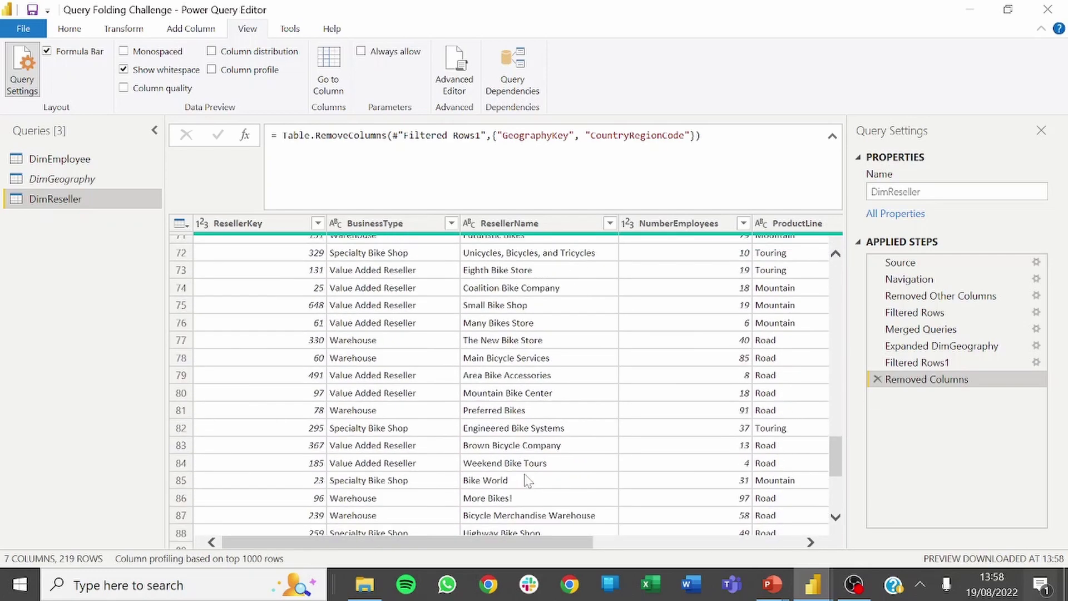
{"action": "scroll", "coordinate": [556, 534], "scroll_direction": "down", "scroll_amount": 3}
{"action": "left_click_drag", "start_coordinate": [546, 546], "coordinate": [211, 491]}
{"action": "left_click", "coordinate": [46, 183]}
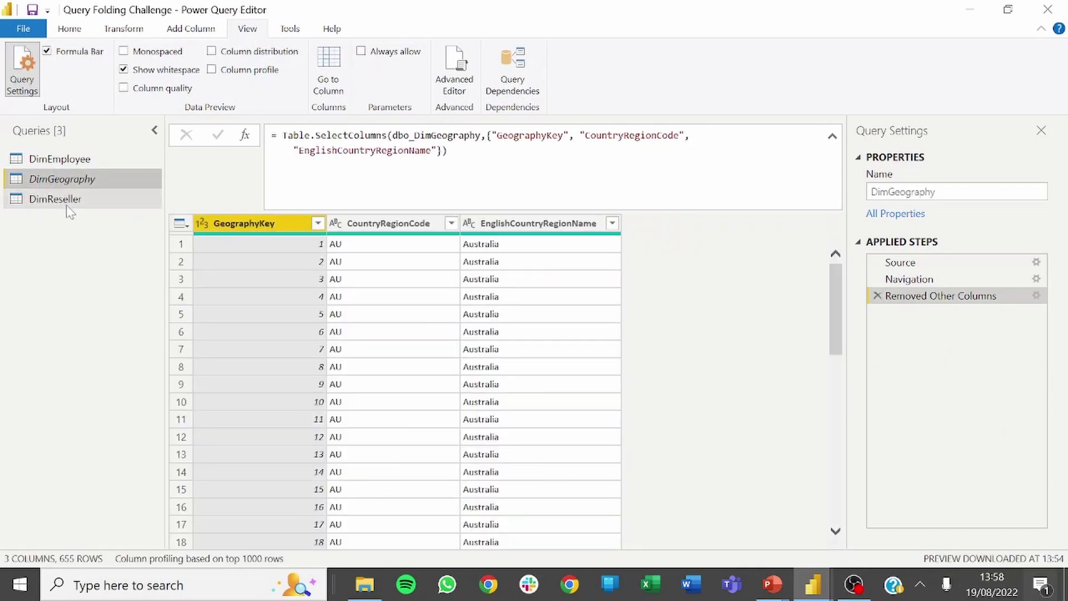
{"action": "left_click", "coordinate": [69, 202]}
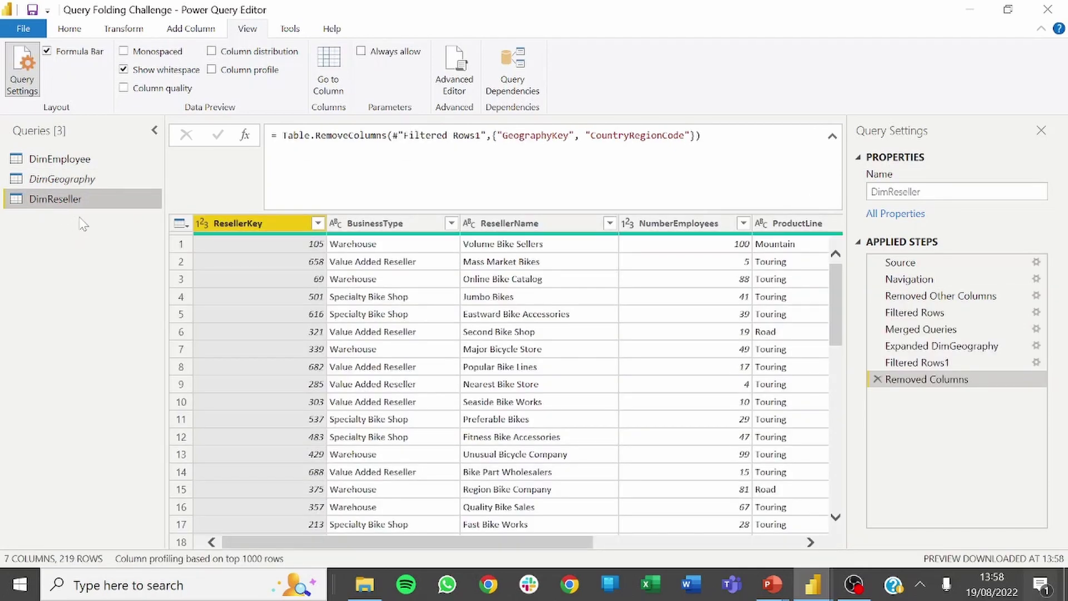
{"action": "left_click_drag", "start_coordinate": [371, 544], "coordinate": [754, 551]}
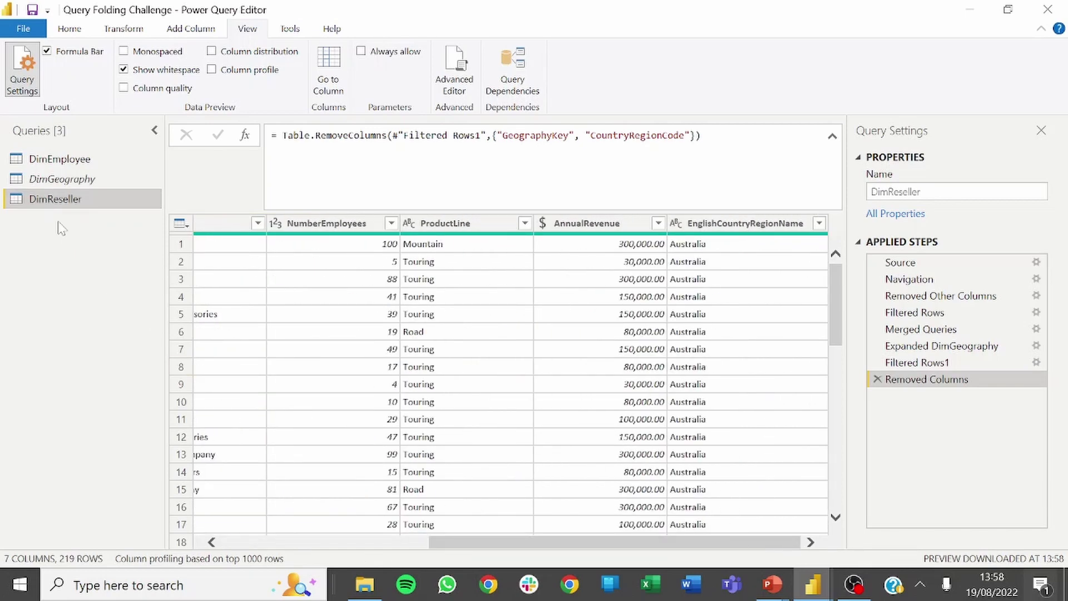
{"action": "left_click", "coordinate": [68, 27]}
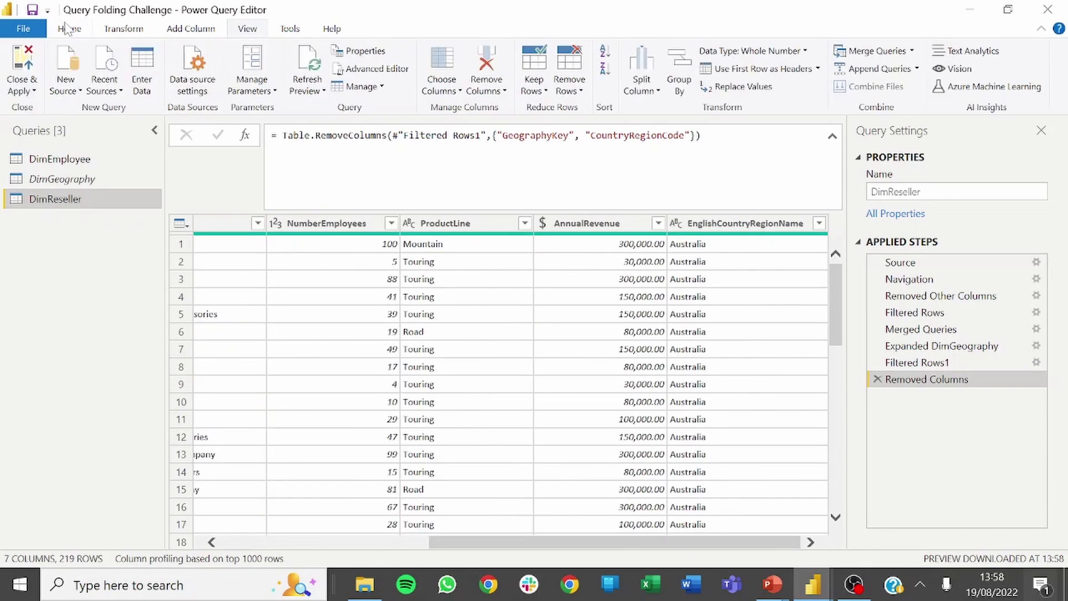
Step: Close the Power Query Editor with the changes applied and browse the loaded DimReseller table's rows in Data view
{"action": "left_click", "coordinate": [21, 89]}
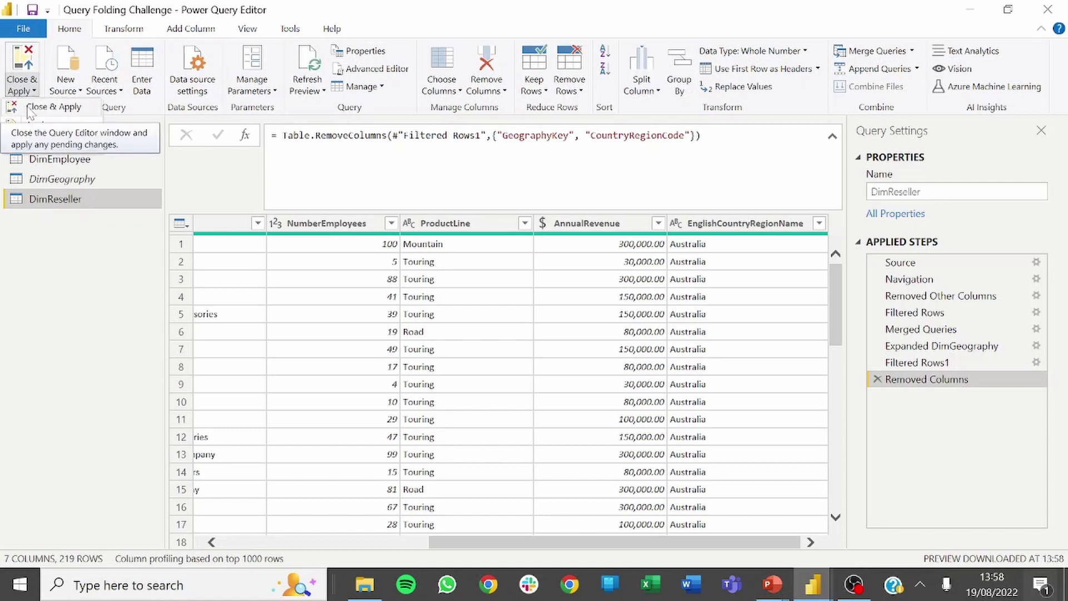
{"action": "left_click", "coordinate": [32, 108]}
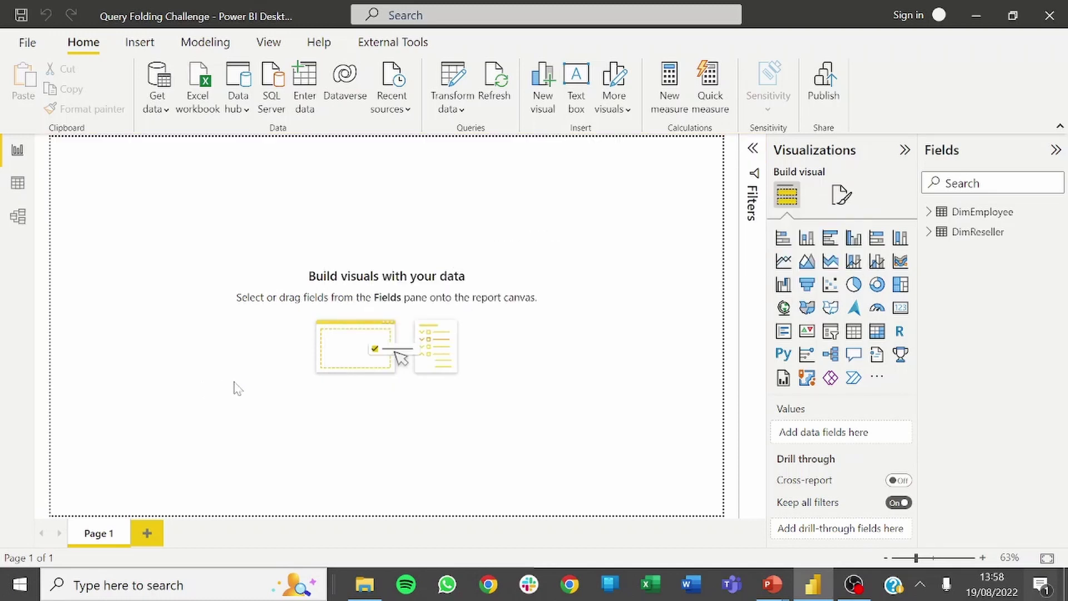
{"action": "left_click", "coordinate": [18, 183]}
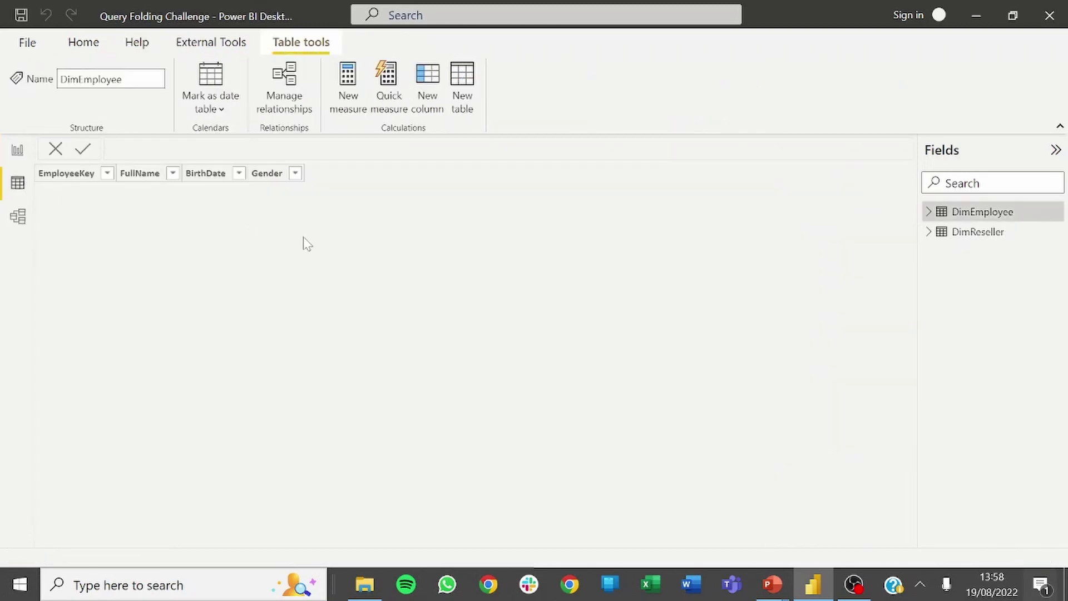
{"action": "left_click", "coordinate": [979, 231]}
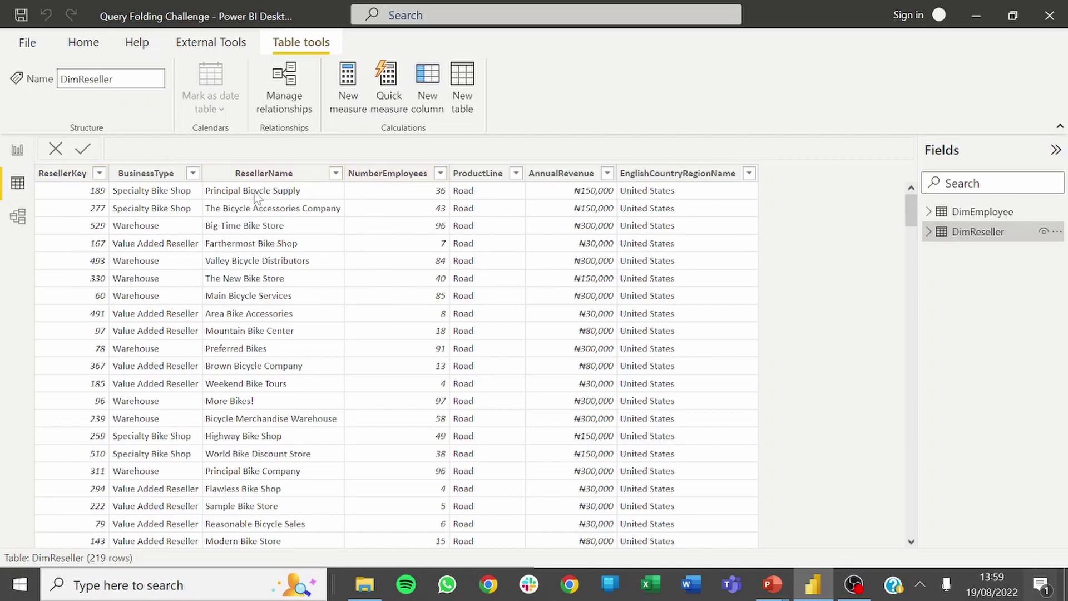
{"action": "scroll", "coordinate": [271, 324], "scroll_direction": "down", "scroll_amount": 6}
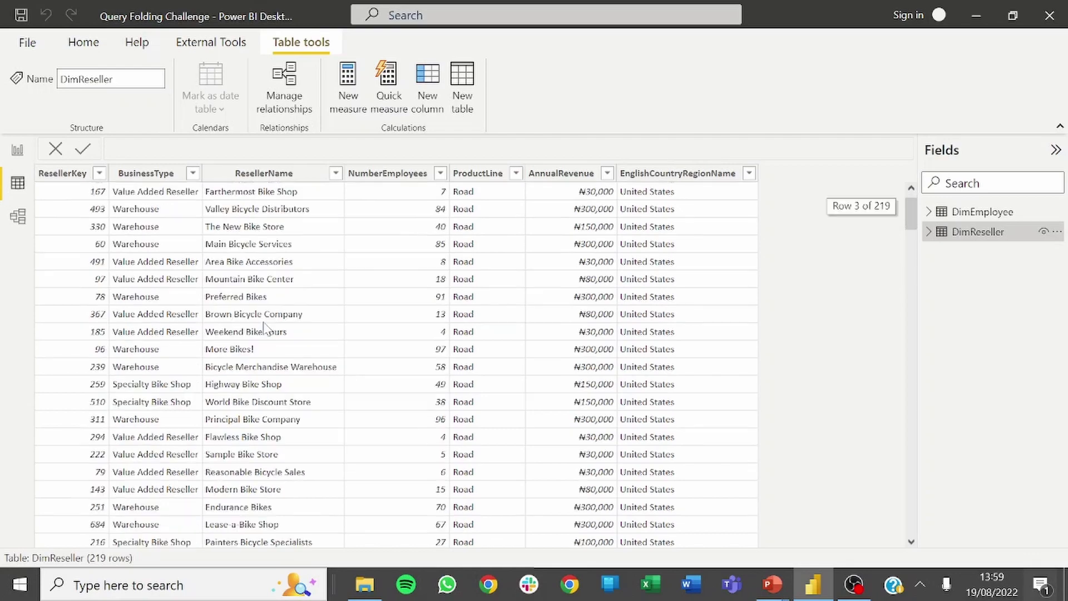
{"action": "scroll", "coordinate": [329, 324], "scroll_direction": "up", "scroll_amount": 6}
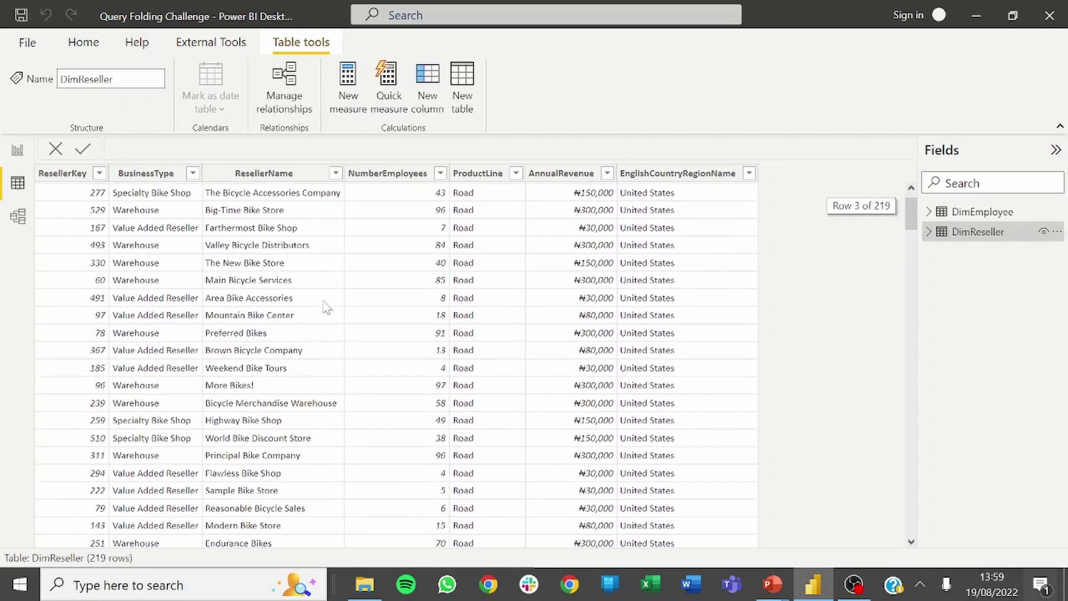
Step: Check the distinct values of DimReseller's ProductLine, AnnualRevenue and EnglishCountryRegionName columns in their filter lists, leaving the filters unchanged
{"action": "left_click", "coordinate": [516, 173]}
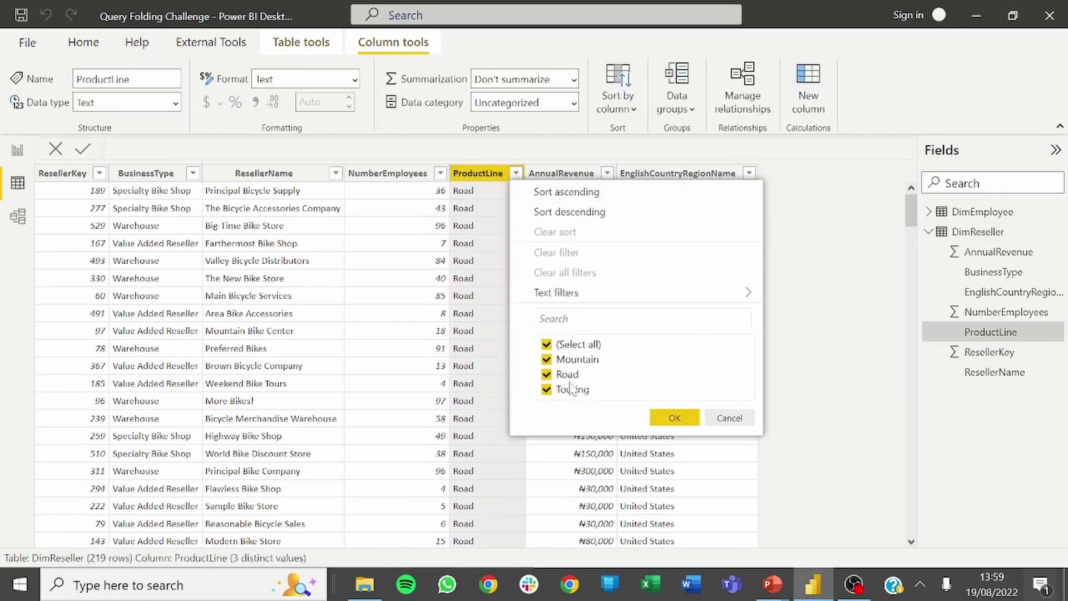
{"action": "left_click", "coordinate": [454, 234]}
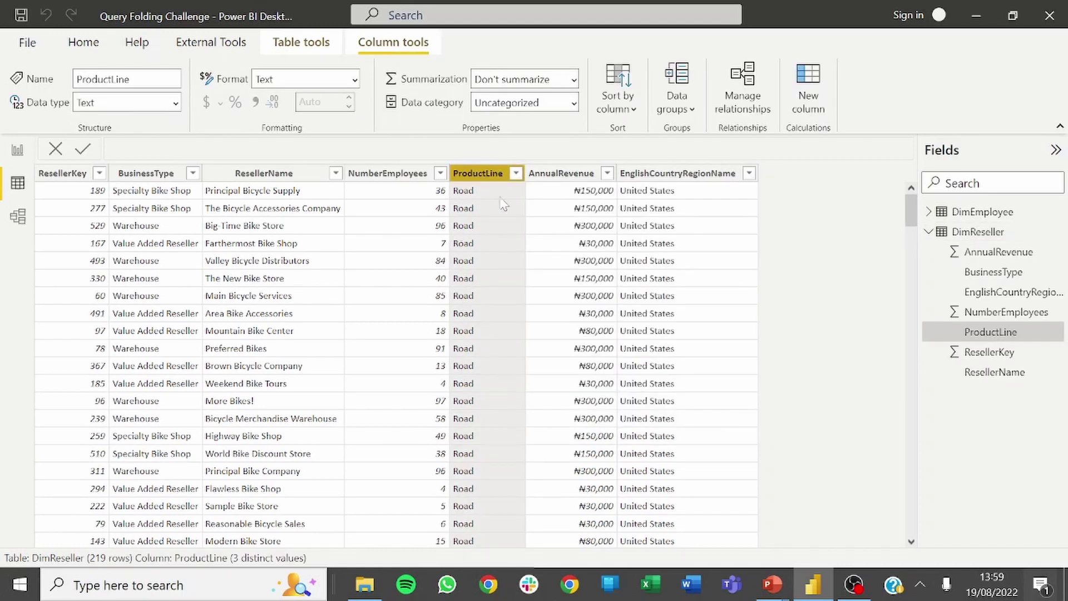
{"action": "left_click", "coordinate": [608, 174]}
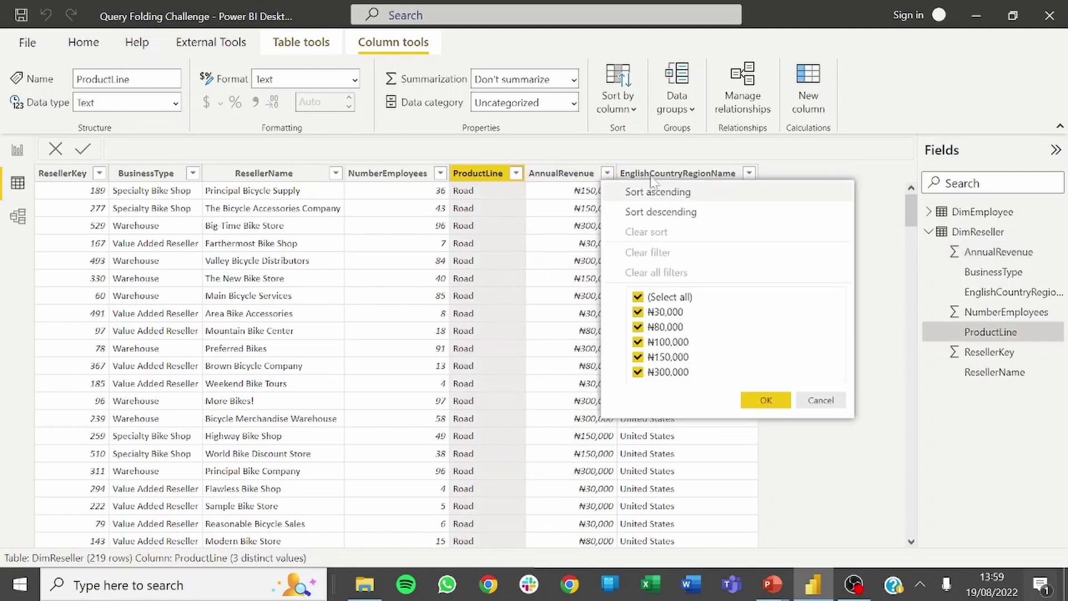
{"action": "left_click", "coordinate": [678, 177]}
{"action": "left_click", "coordinate": [749, 173]}
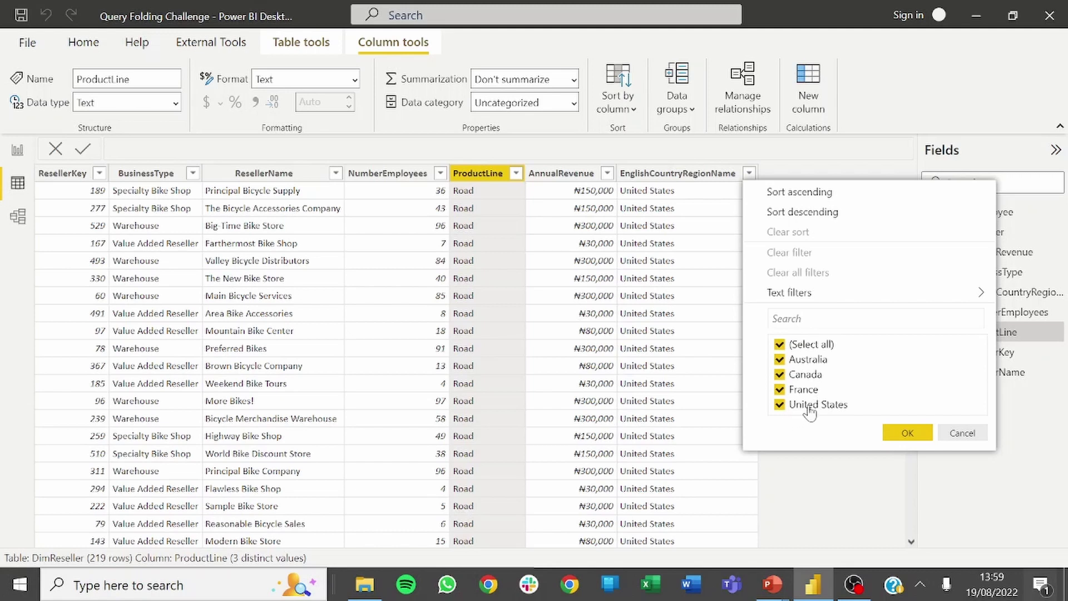
{"action": "left_click", "coordinate": [565, 350]}
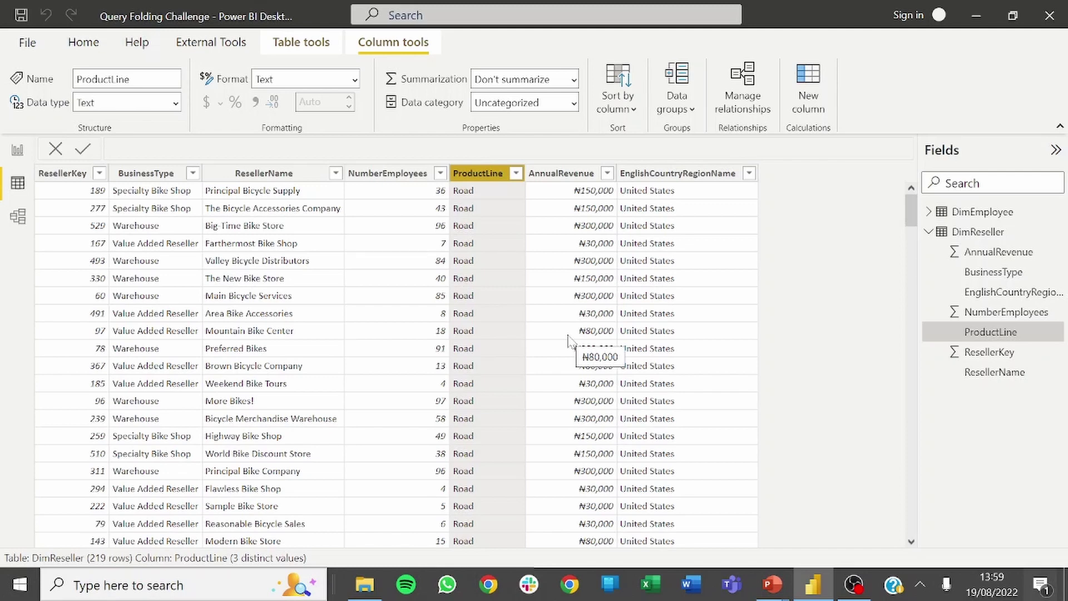
Step: Switch to the PowerPoint slide show with the Day 2 challenge instructions
{"action": "key", "text": "alt+Tab"}
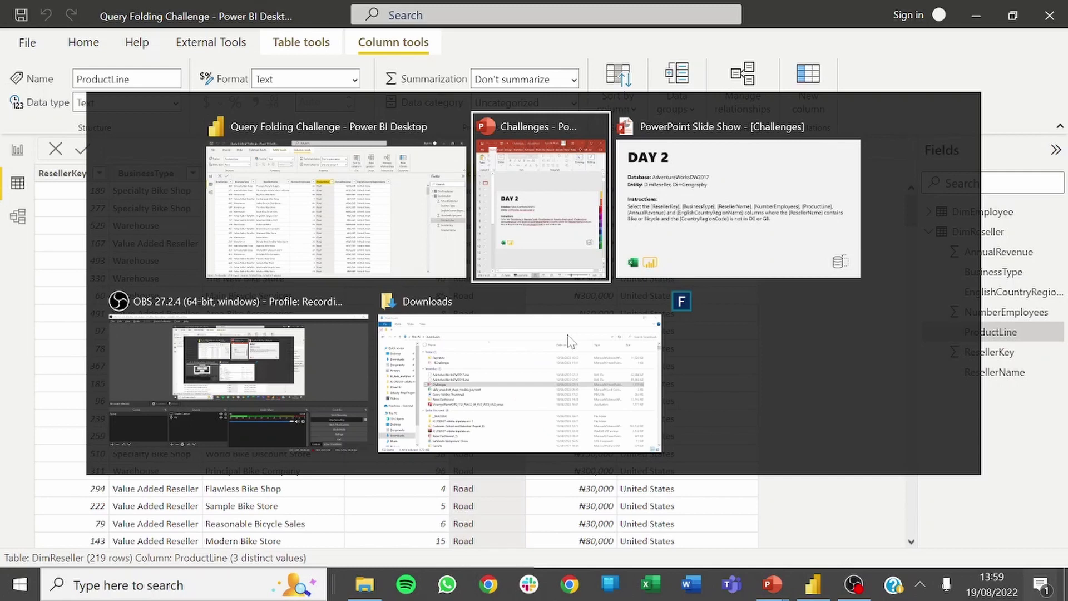
{"action": "key", "text": "alt+Tab"}
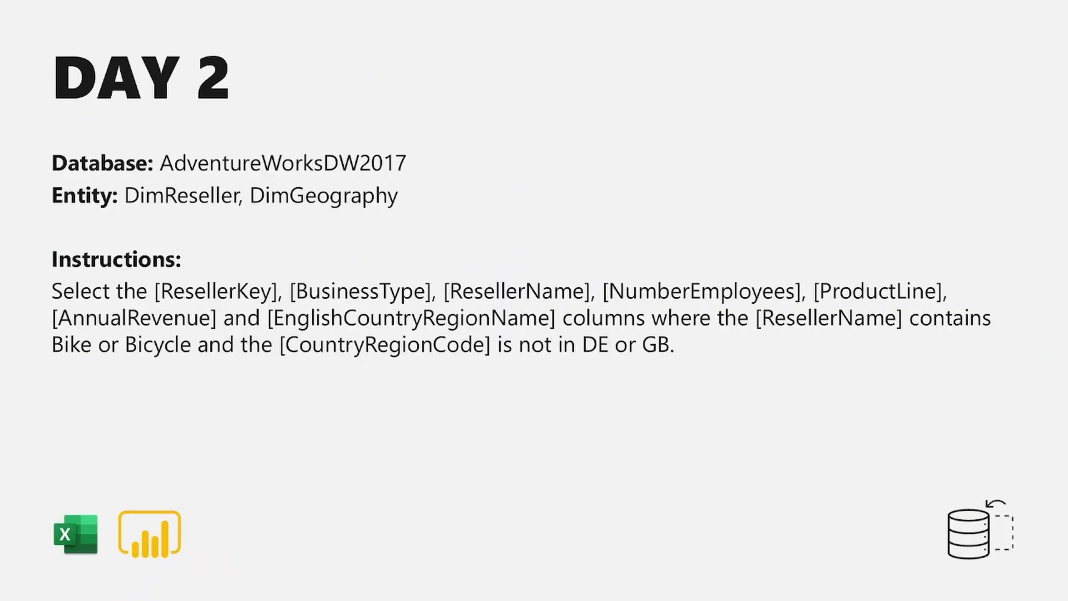